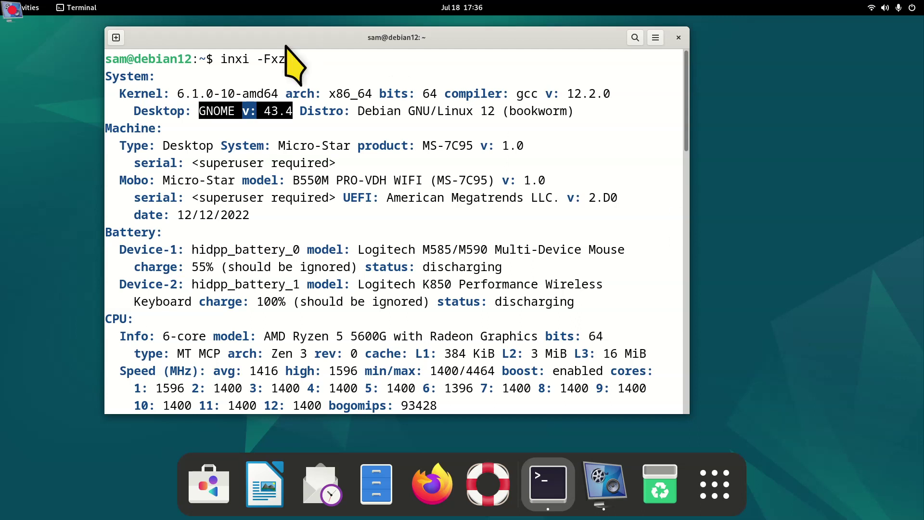
Examine the kernel version, Debian release and display resolution in the inxi output, and close the terminal.
drag(179, 93, 291, 96)
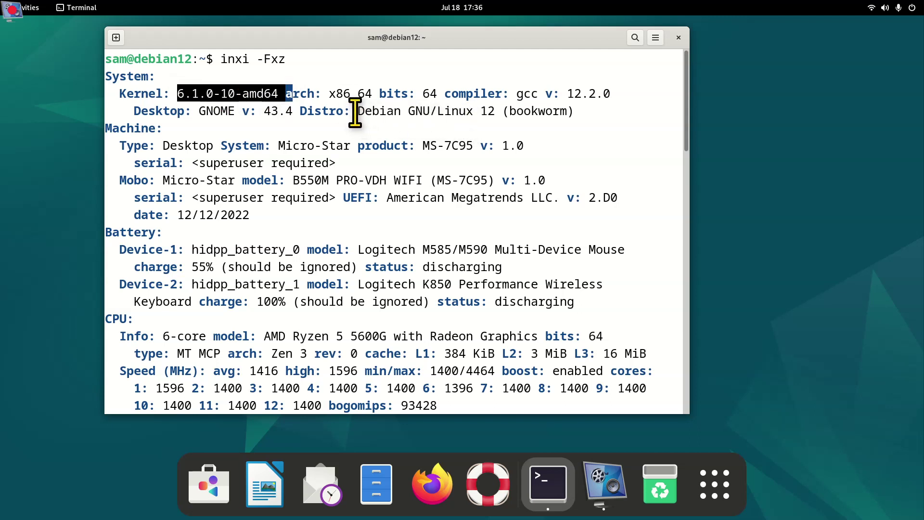
drag(359, 111, 585, 121)
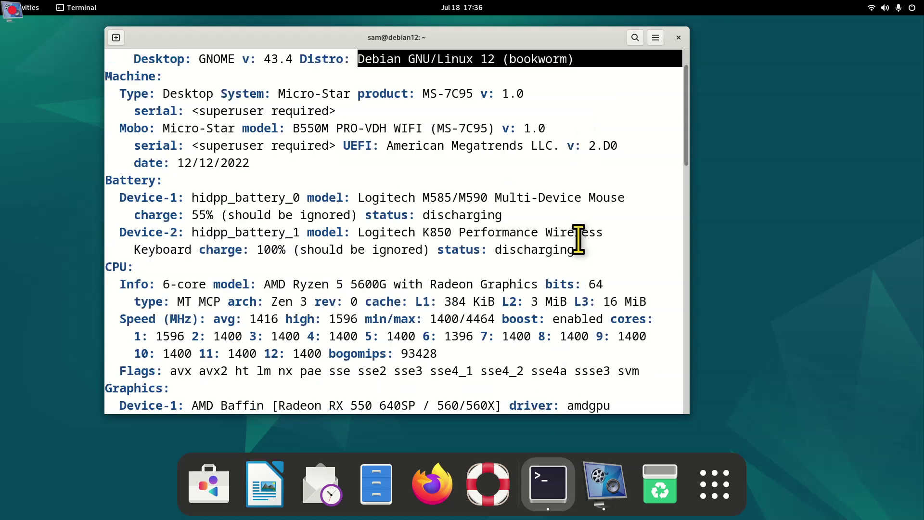
scroll(578, 239, down, 3)
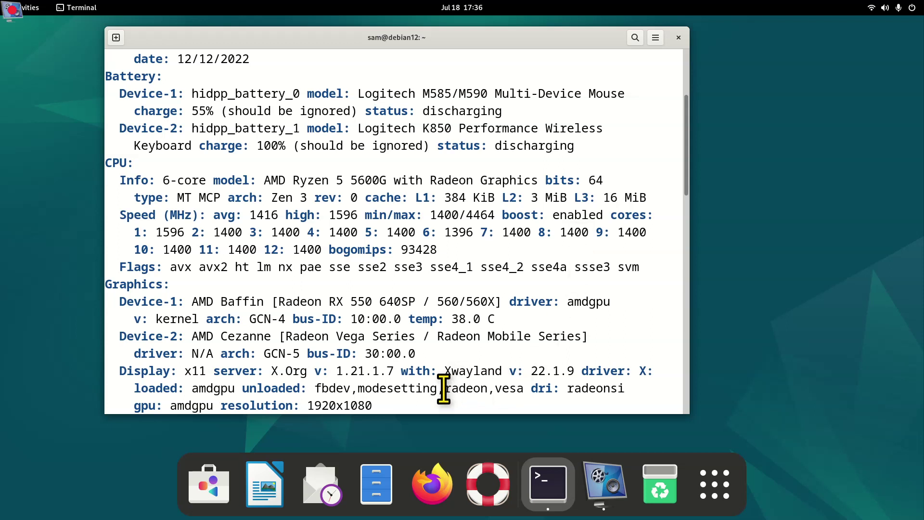
drag(309, 405, 384, 406)
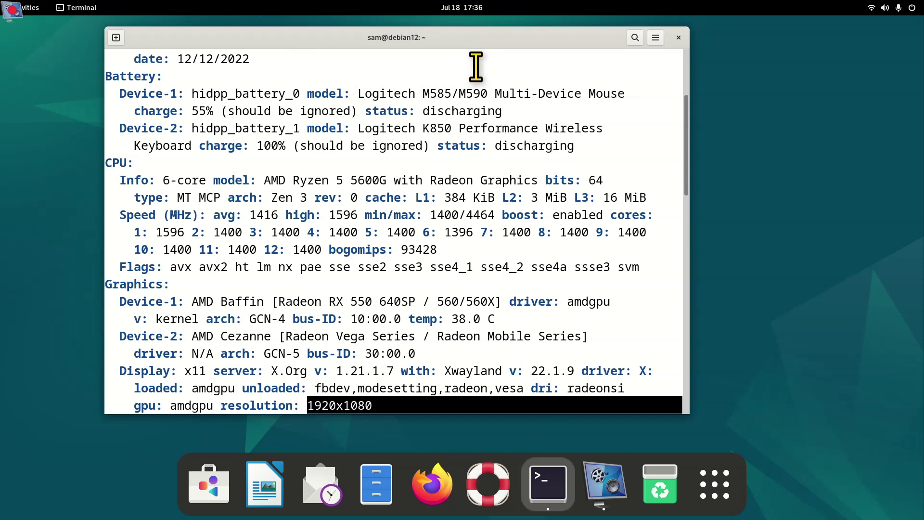
key(alt+F4)
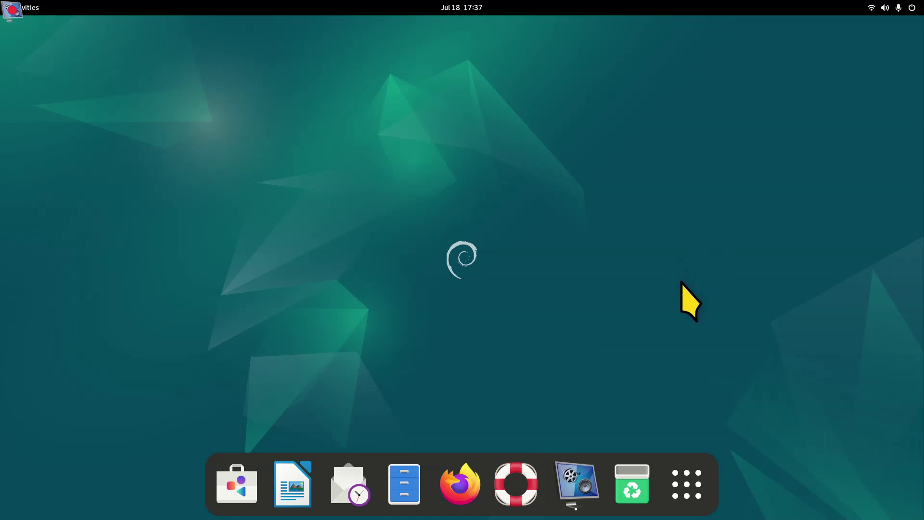
Open the file manager and view its version information.
click(406, 489)
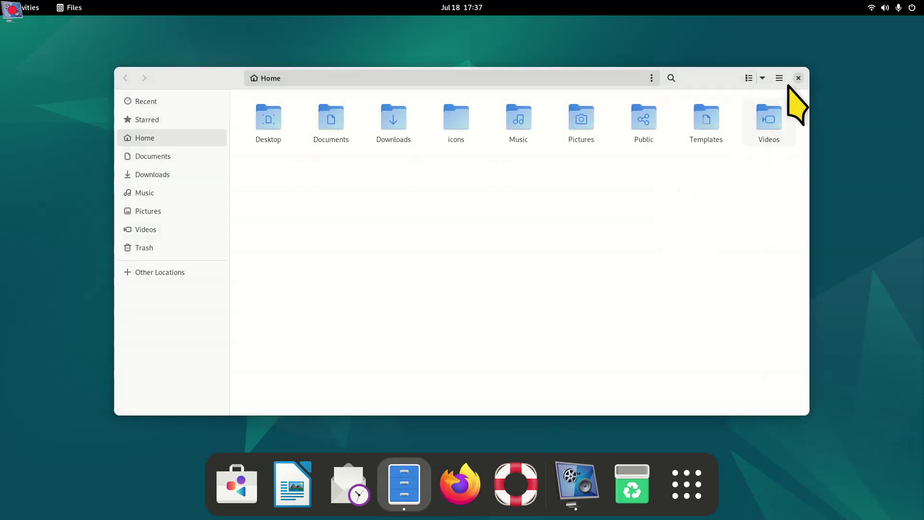
click(780, 78)
click(761, 267)
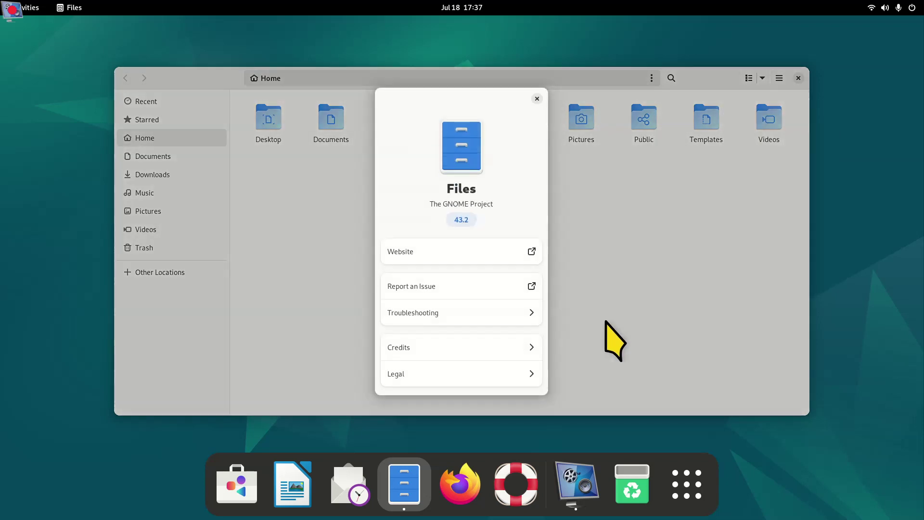
click(537, 100)
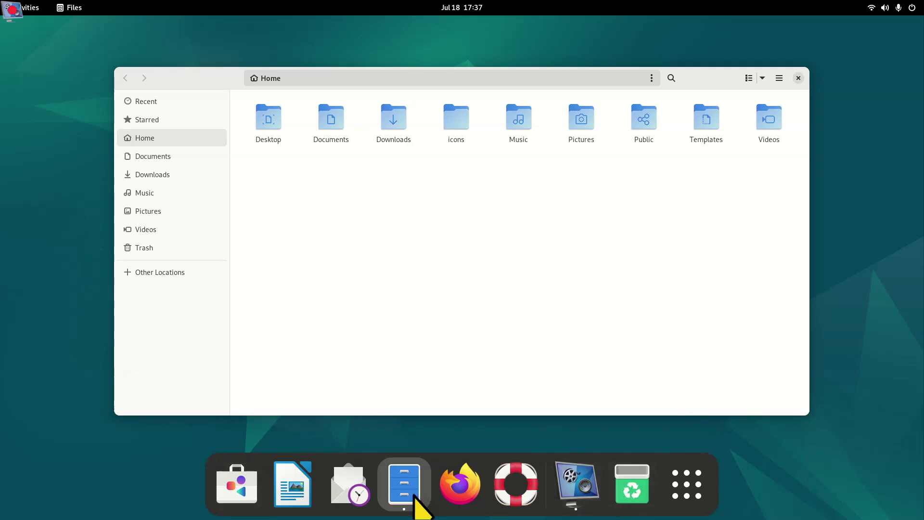
Maximize the Files window and restore it to its previous size, twice in a row.
double_click(707, 75)
double_click(751, 24)
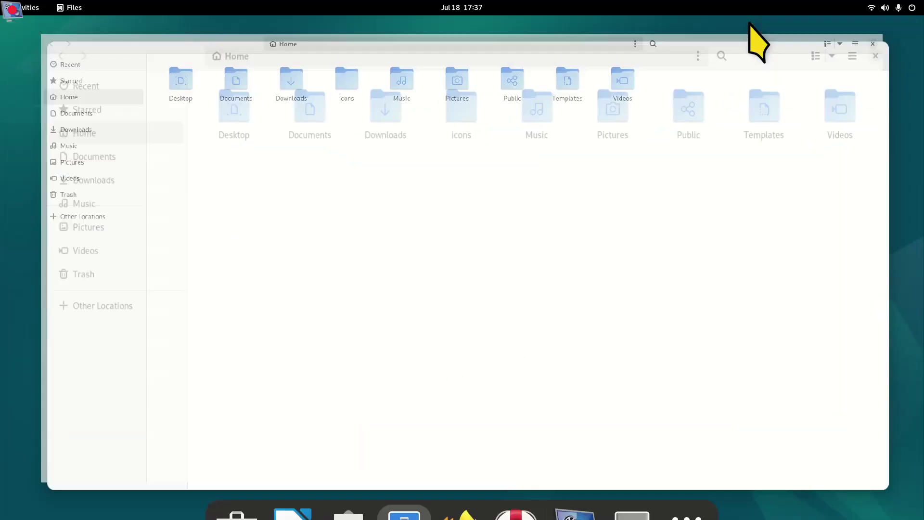
double_click(205, 77)
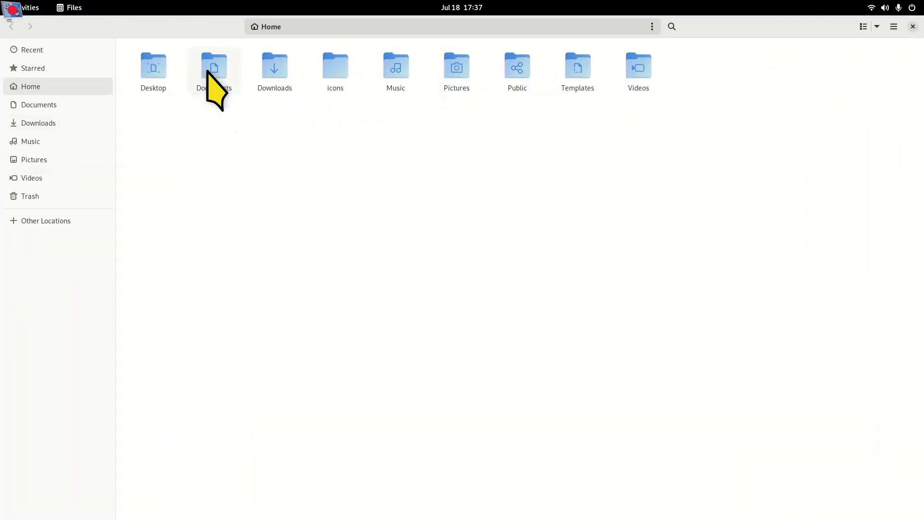
double_click(179, 25)
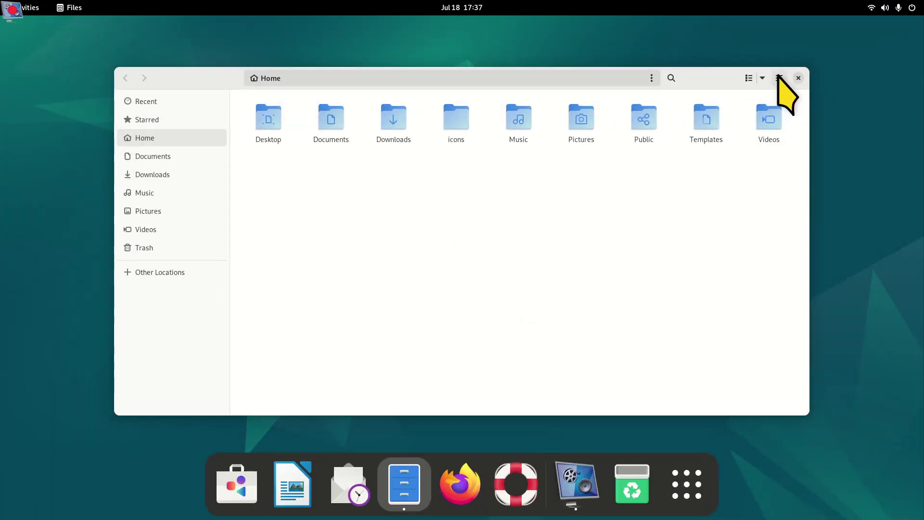
Open Firefox to examine its window controls, and close it again.
click(460, 484)
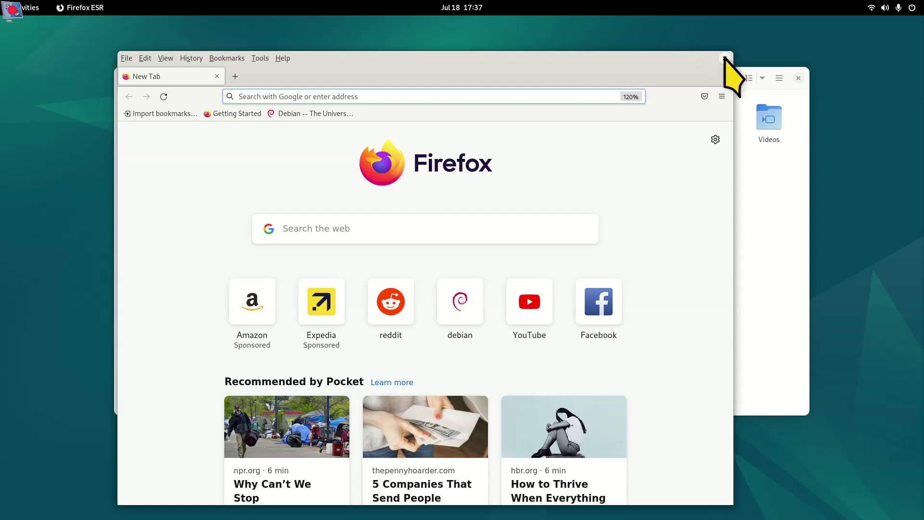
click(724, 58)
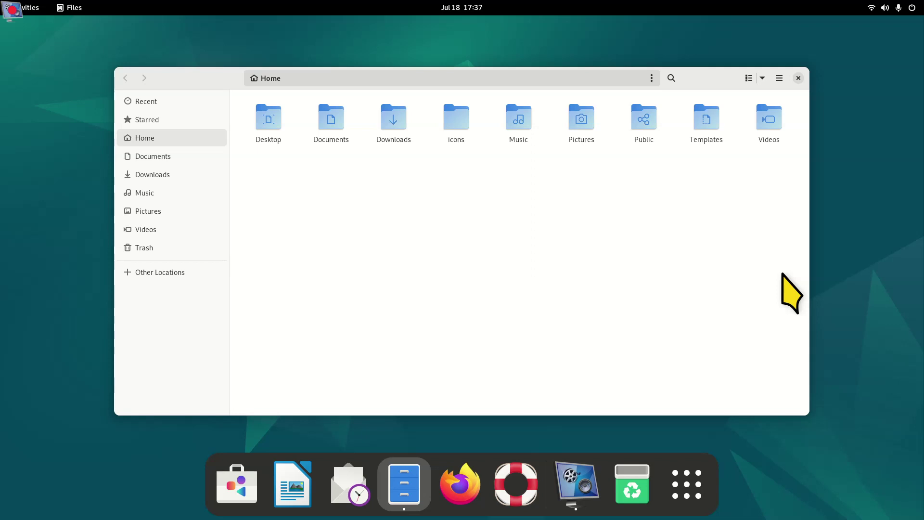
Use the Files window's Maximize and Restore commands, and look over the other available window commands.
right_click(708, 75)
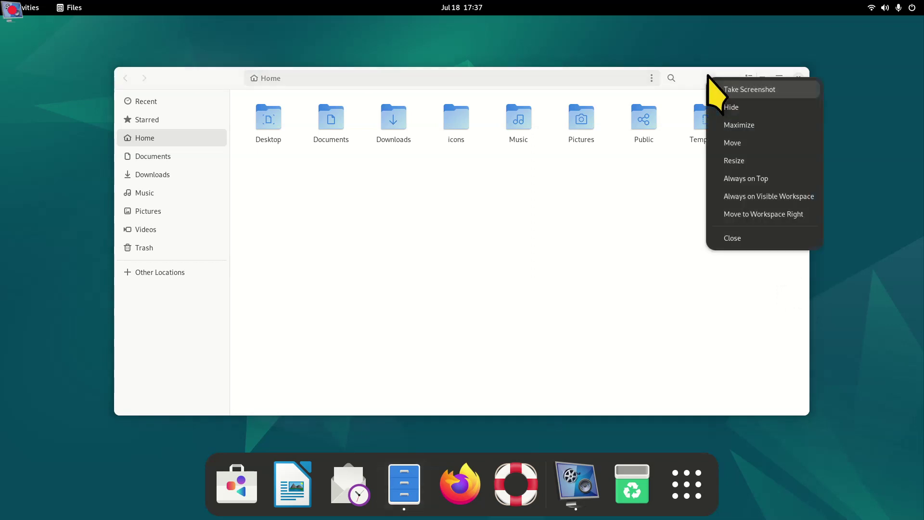
click(744, 126)
right_click(755, 26)
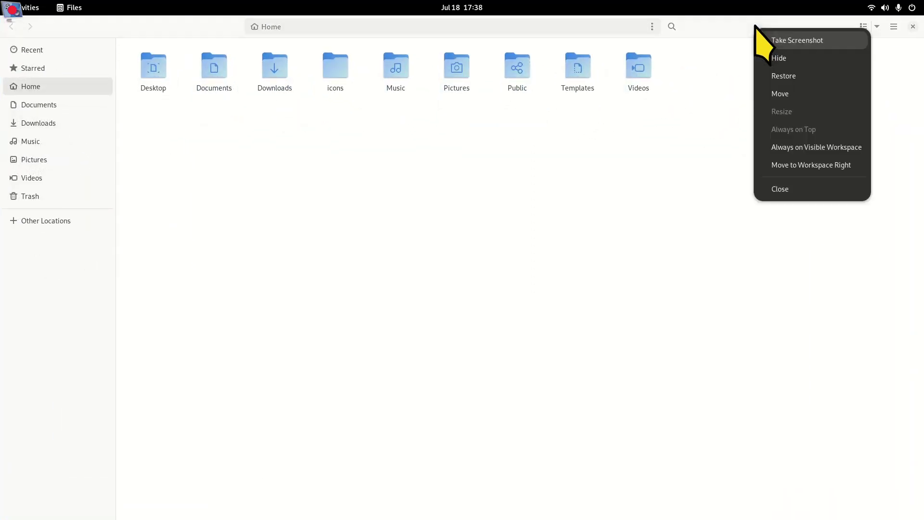
click(791, 79)
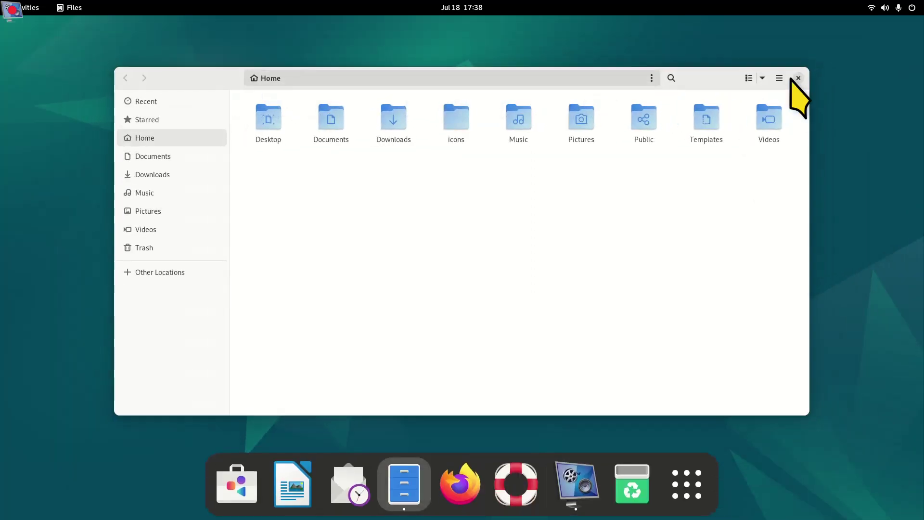
right_click(712, 78)
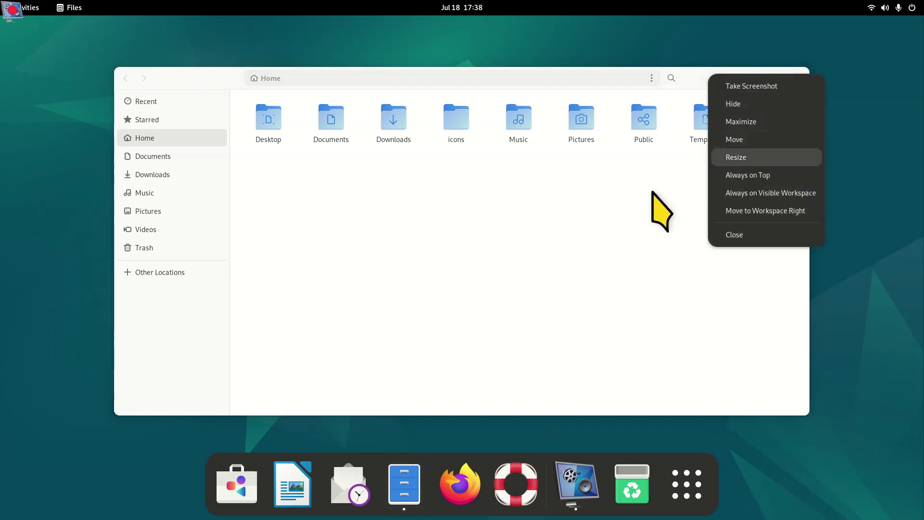
click(665, 205)
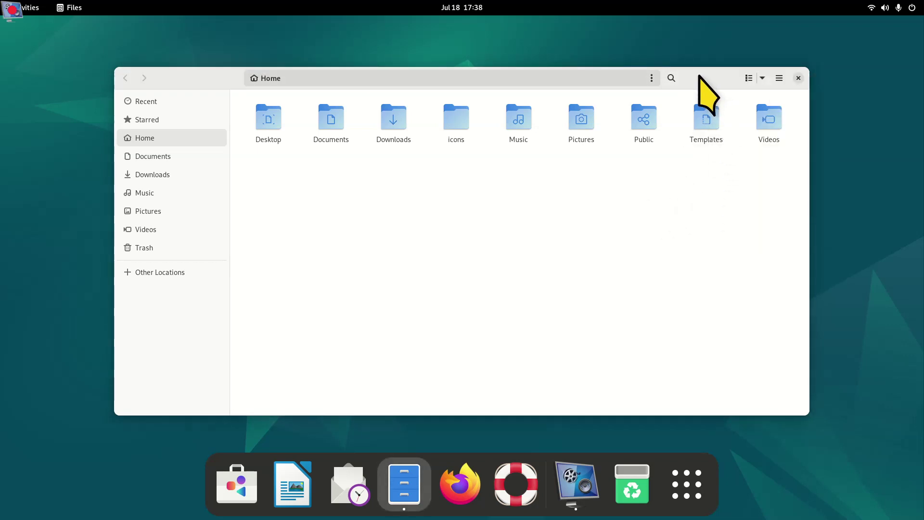
Move the Files window slightly upward and enlarge it by stretching its lower-right and upper-right corners outward.
drag(699, 77, 687, 53)
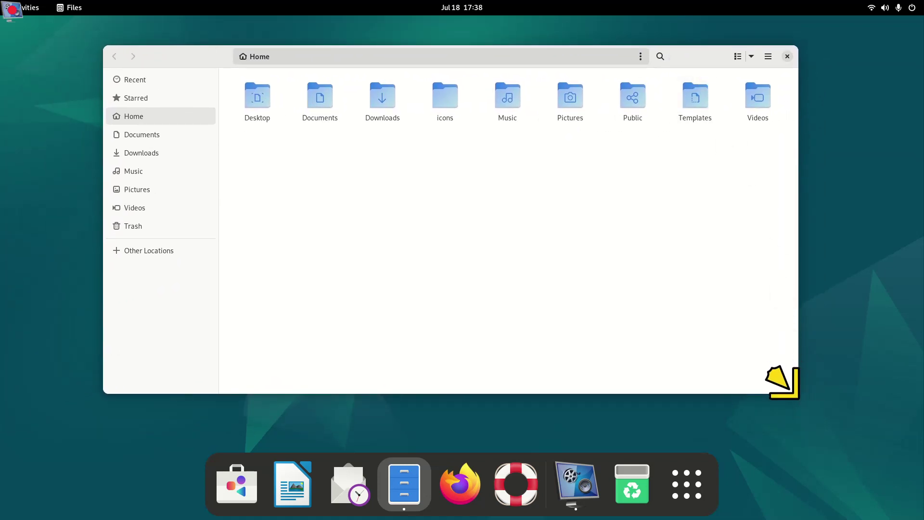
drag(795, 395, 822, 412)
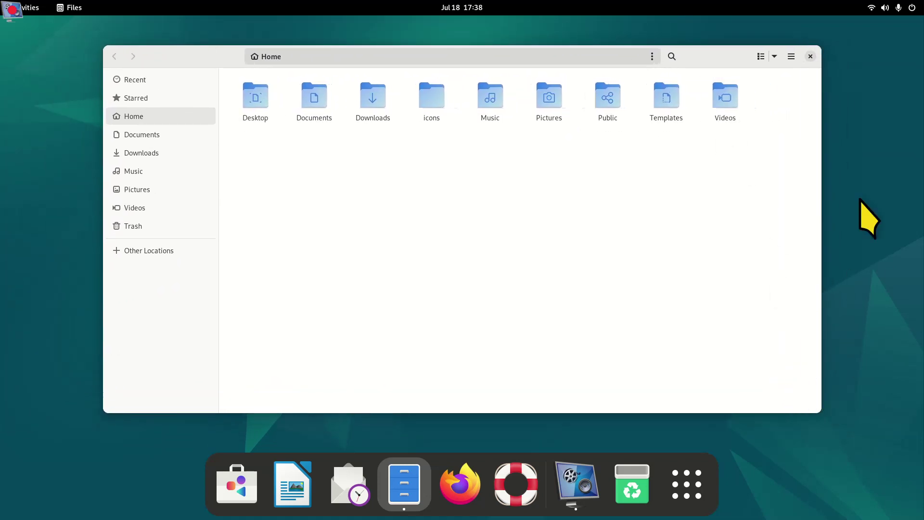
drag(822, 46, 849, 32)
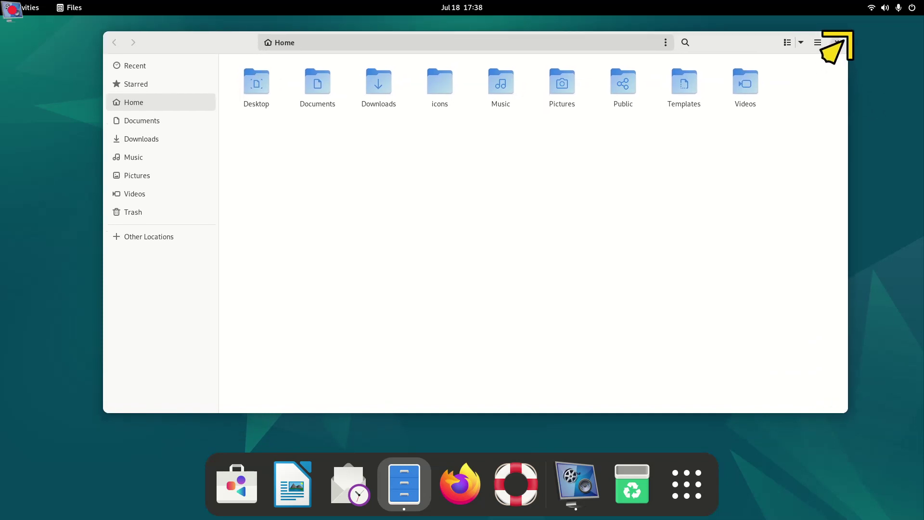
Look over the Files window commands once more and close the window.
right_click(733, 42)
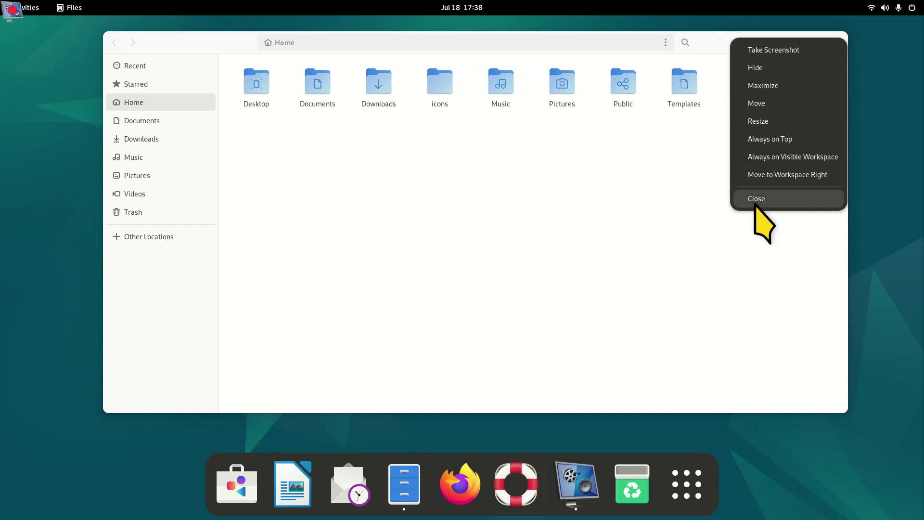
click(725, 263)
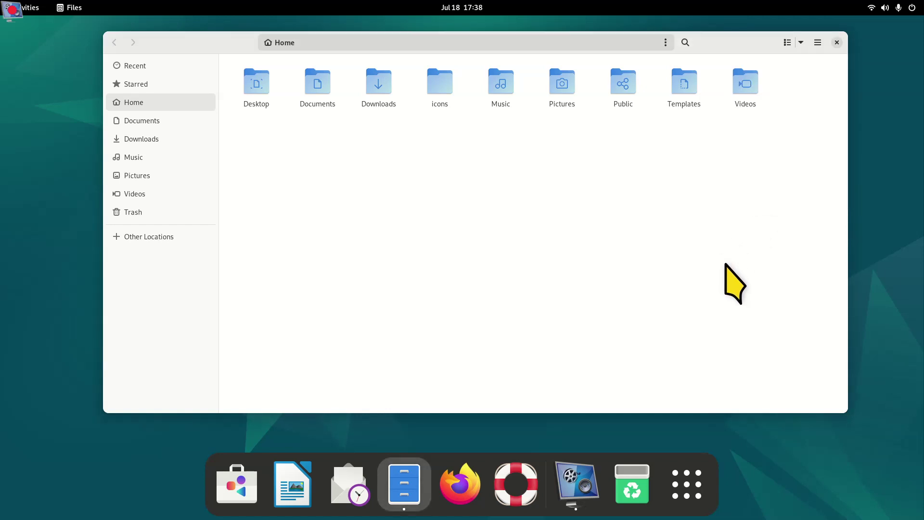
key(ctrl+w)
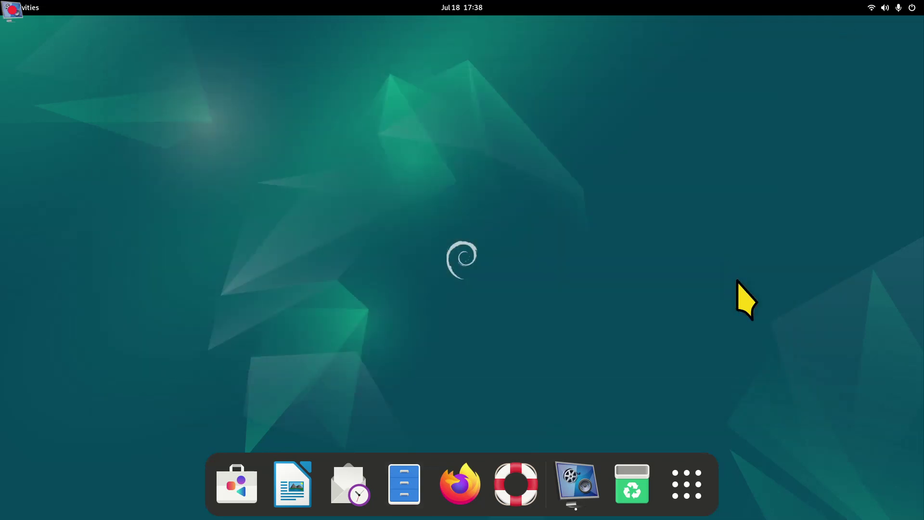
Reopen the file manager at the home folder and view its main options, including the icon size setting.
click(411, 482)
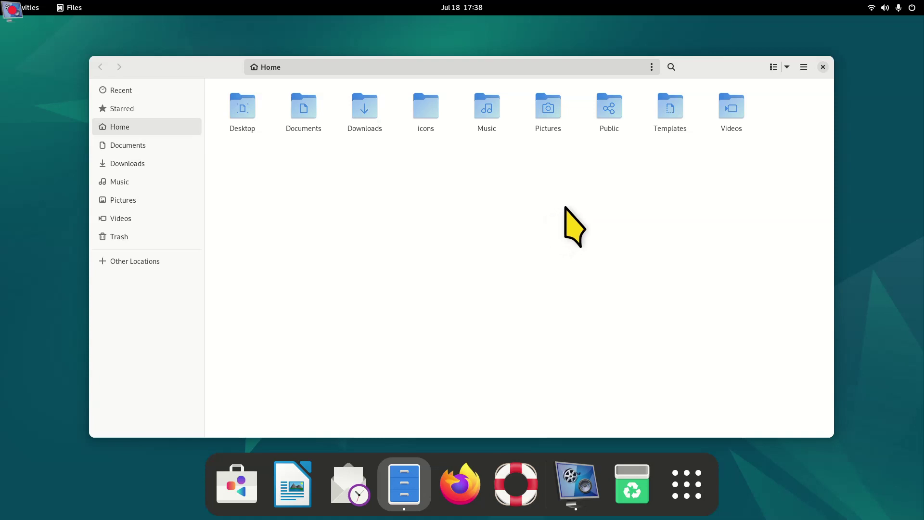
click(804, 67)
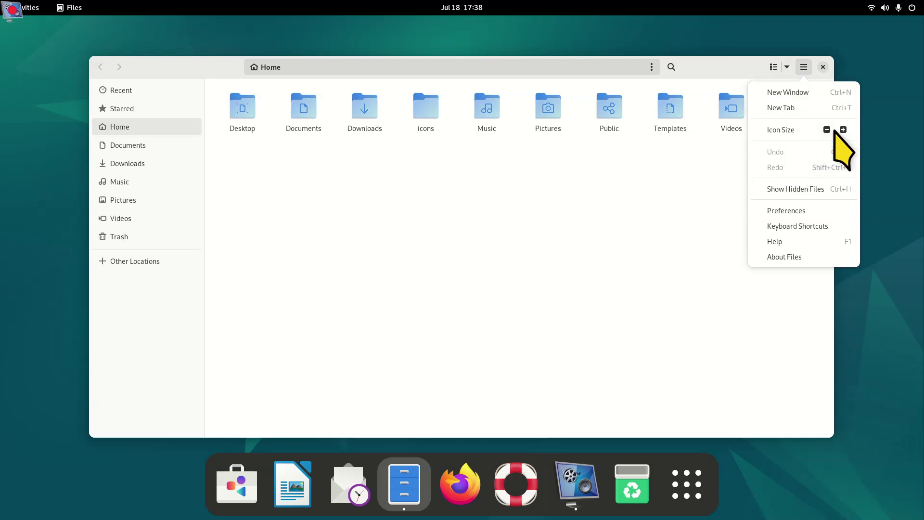
click(589, 193)
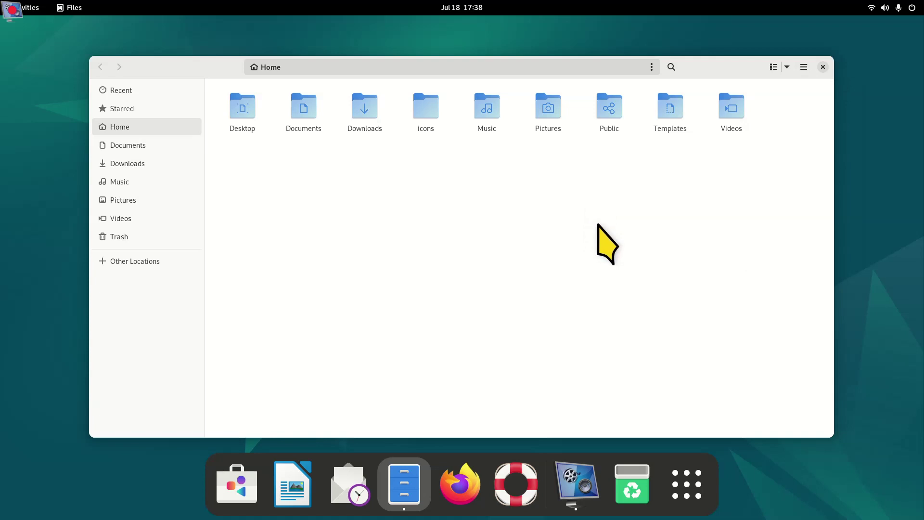
Enlarge the folder icons in Home to the largest size and shrink them to the smallest.
key(ctrl+plus)
key(ctrl+plus)
key(ctrl+plus)
key(ctrl+plus)
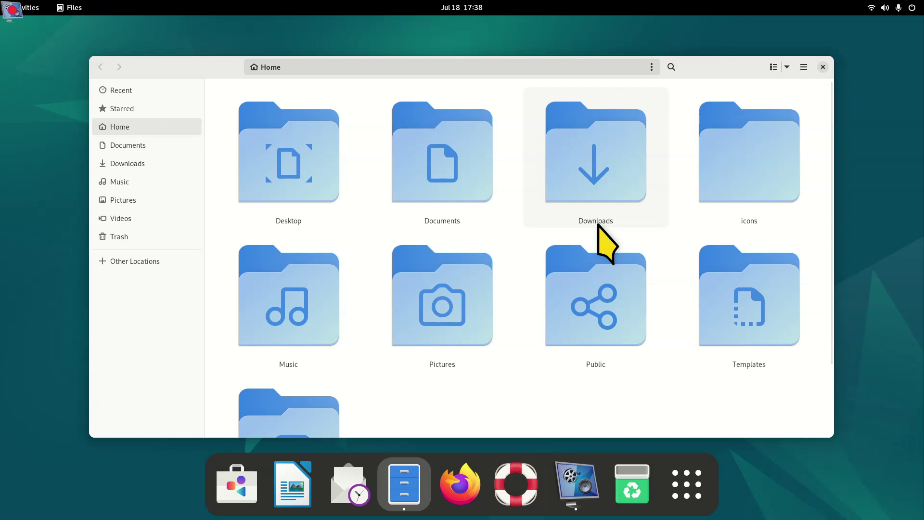
key(ctrl+minus)
key(ctrl+minus)
key(ctrl+minus)
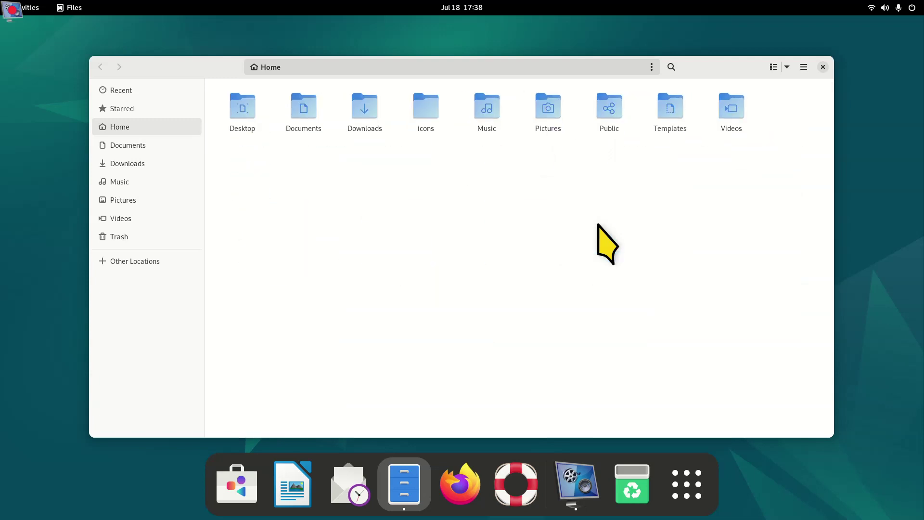
key(ctrl+minus)
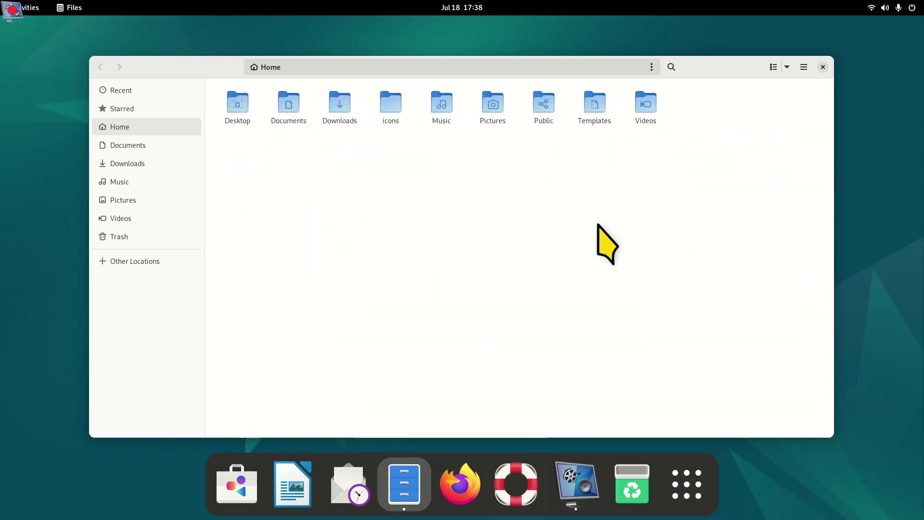
Cycle the Home folder icons repeatedly through larger and smaller sizes, ending on a medium size.
key(F10)
key(ctrl+plus)
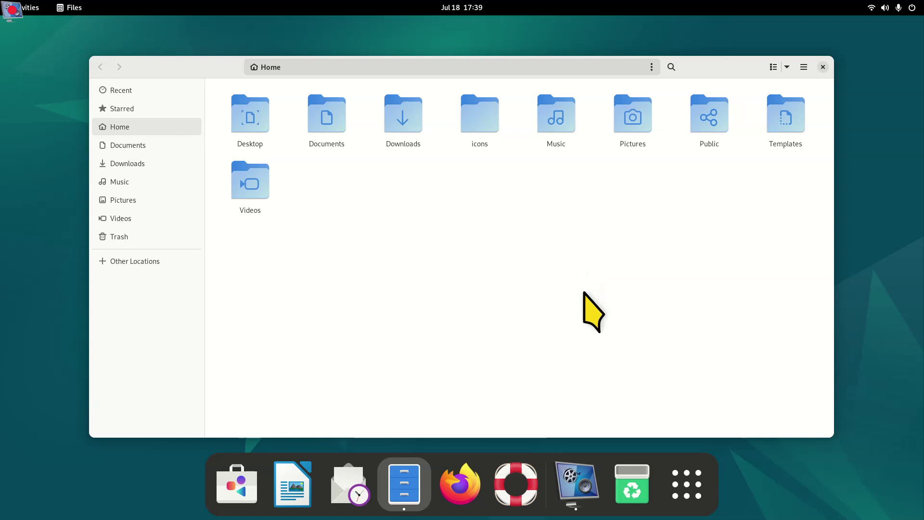
key(ctrl+plus)
key(ctrl+plus)
key(ctrl+minus)
key(ctrl+minus)
key(ctrl+minus)
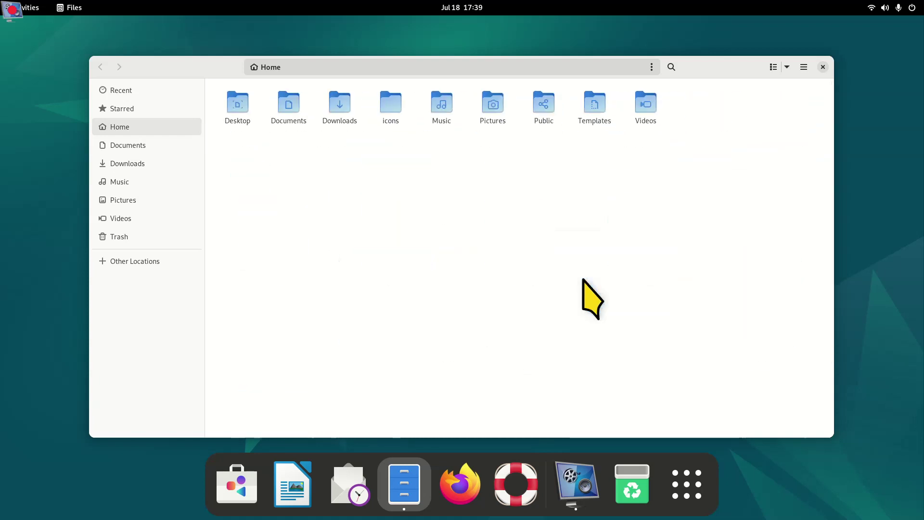
key(ctrl+plus)
key(ctrl+plus)
key(ctrl+plus)
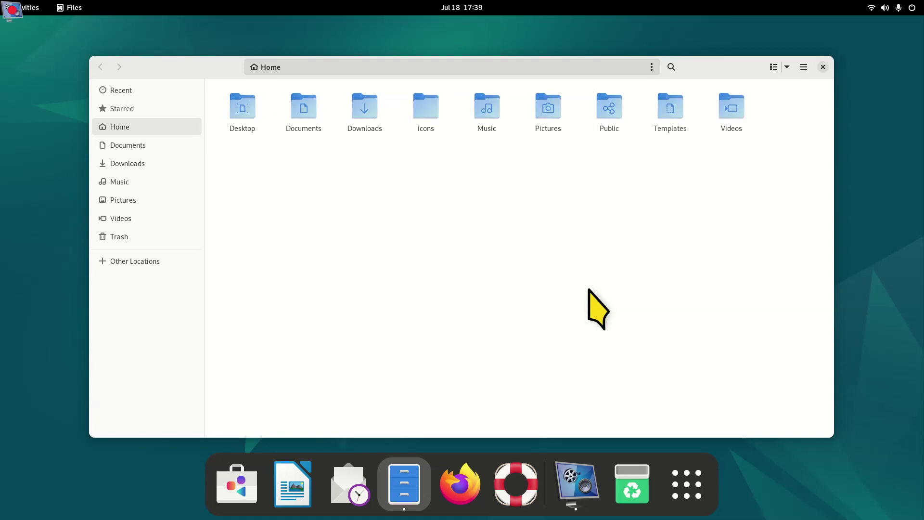
key(ctrl+minus)
key(ctrl+minus)
key(ctrl+minus)
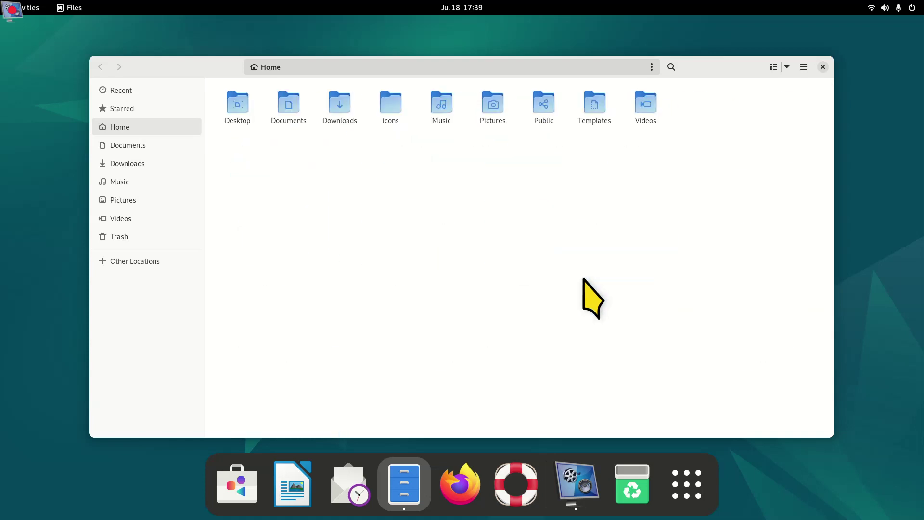
key(ctrl+plus)
key(ctrl+plus)
key(ctrl+minus)
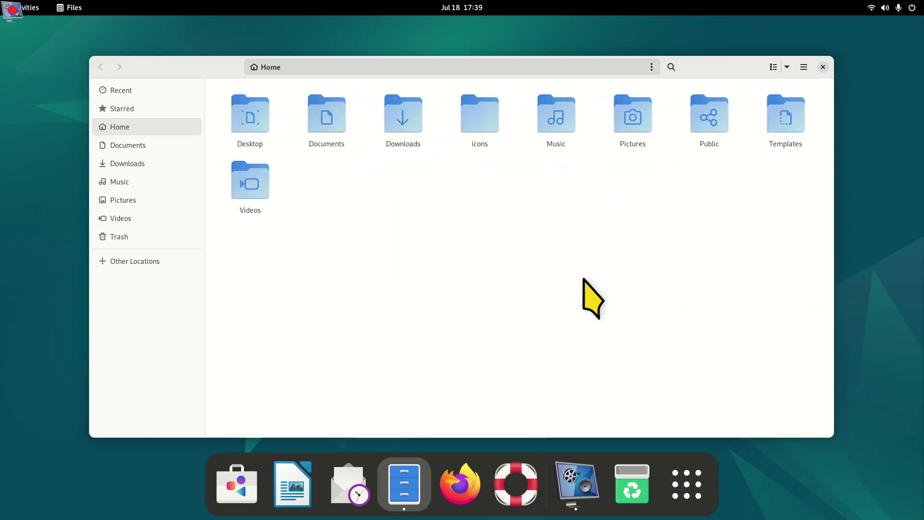
Enlarge the folder icons in Home and open the Pictures folder.
key(ctrl+plus)
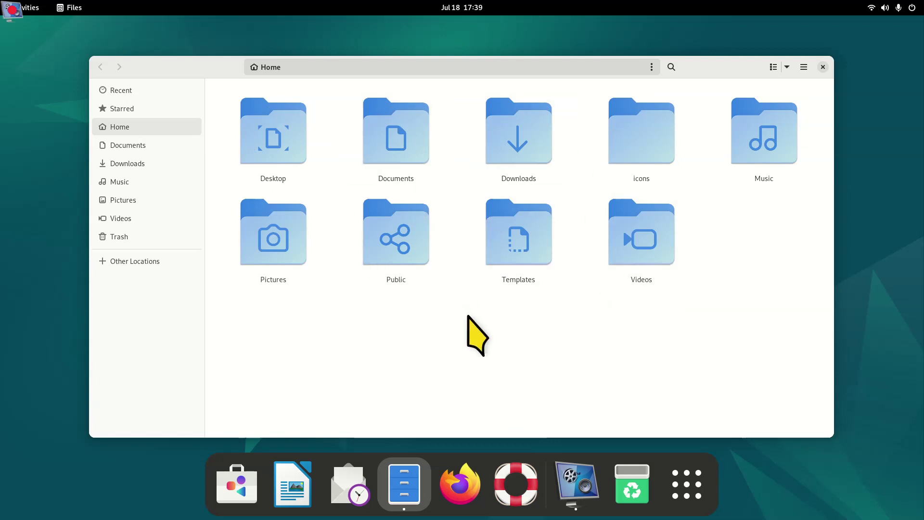
double_click(289, 226)
View the file manager's preferences, including the action used to open items, and close them.
click(804, 67)
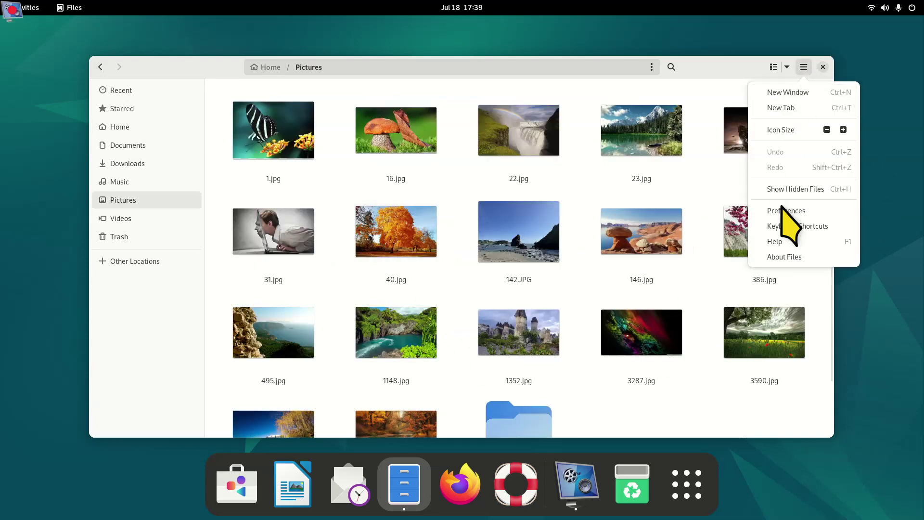
click(798, 213)
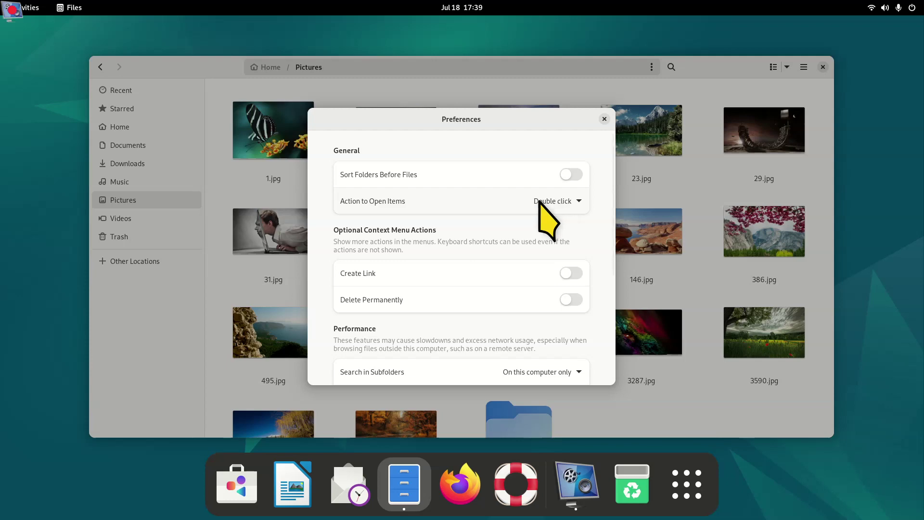
click(604, 119)
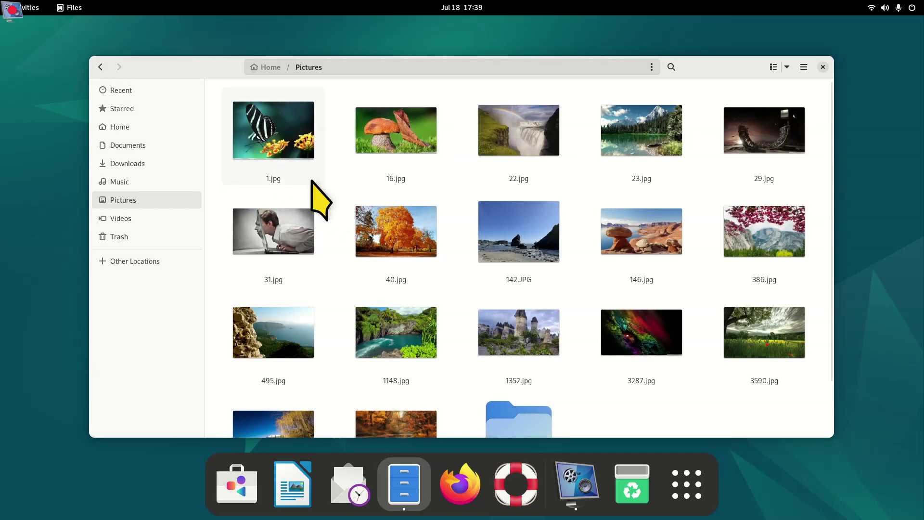
Shrink the thumbnails in the Pictures folder by three icon size levels.
key(ctrl+minus)
key(ctrl+minus)
key(ctrl+minus)
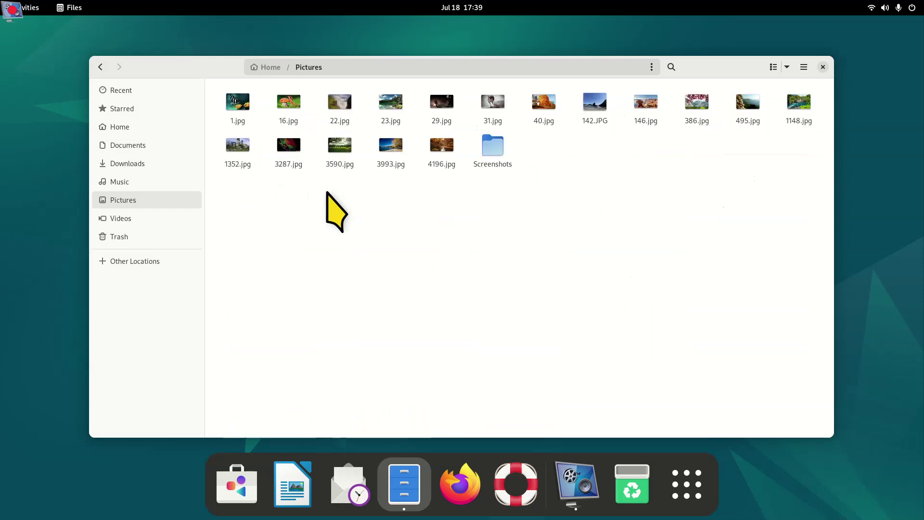
Quick-preview the images 1.jpg, 31.jpg and 142.JPG one after another, closing each preview.
click(241, 109)
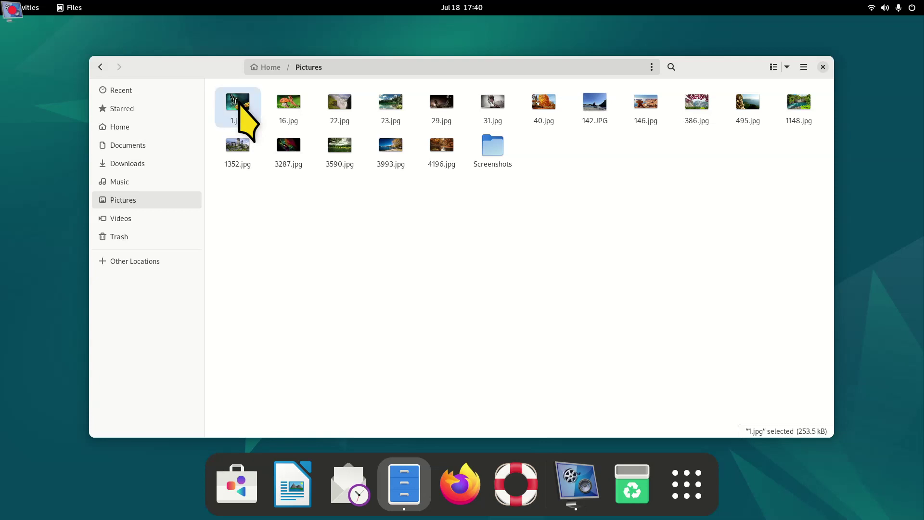
key(space)
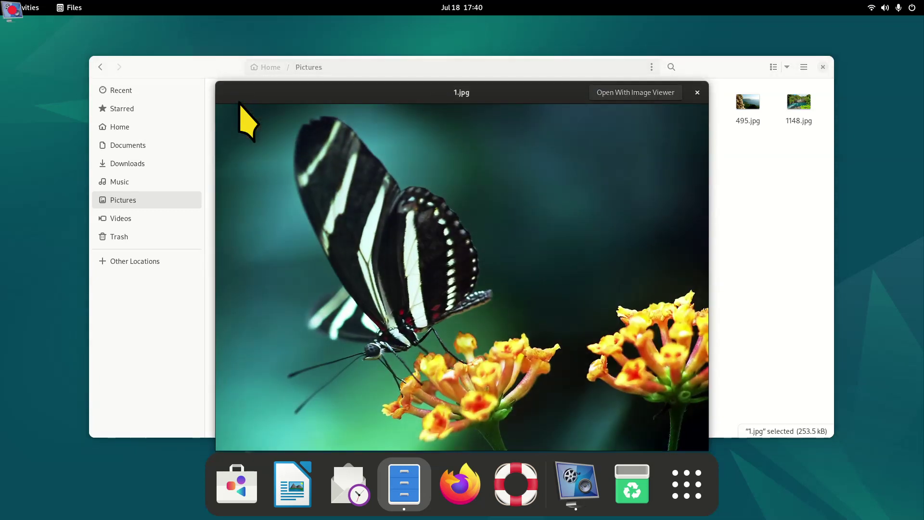
key(space)
click(494, 105)
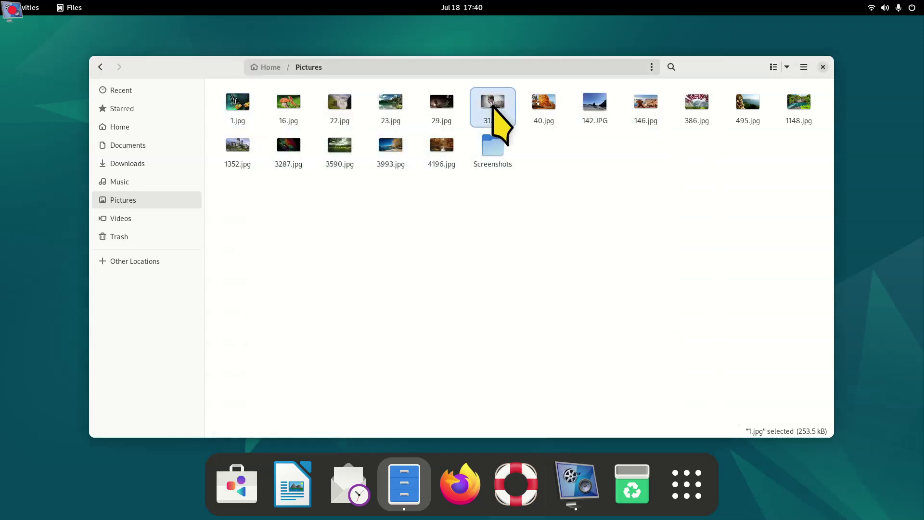
key(space)
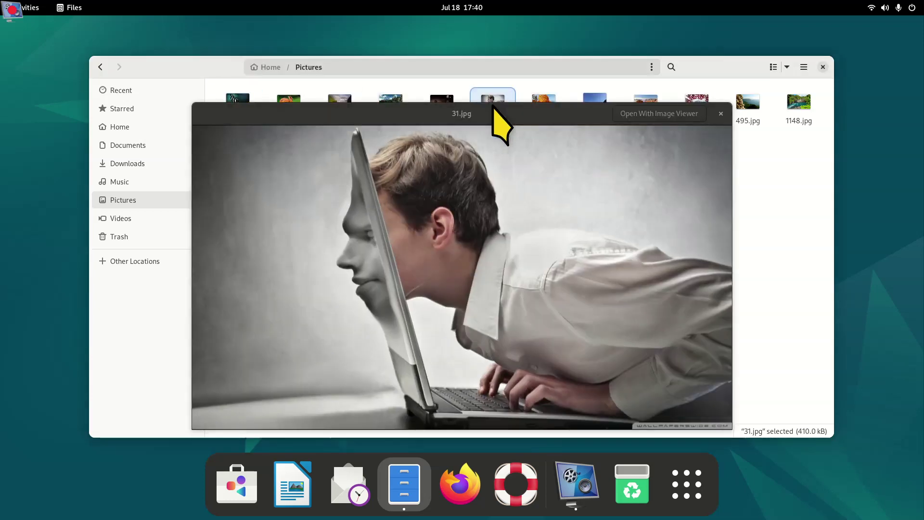
key(space)
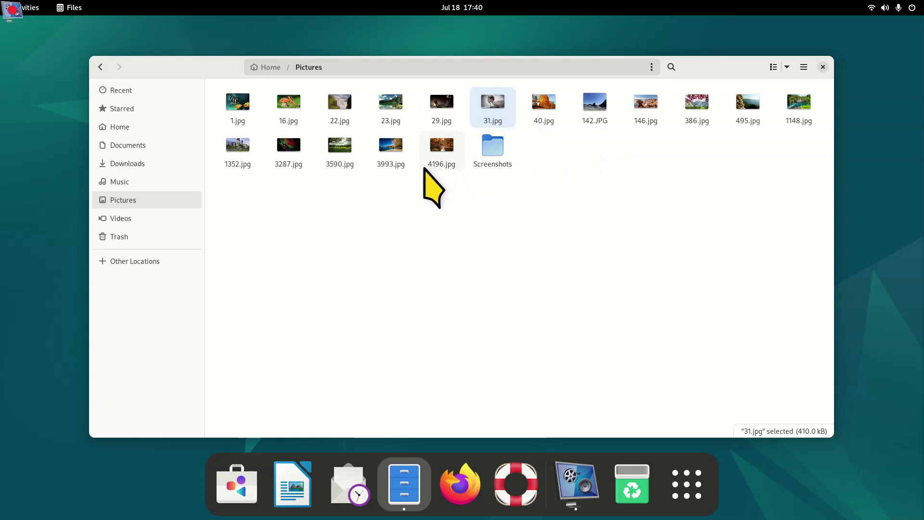
click(596, 104)
key(space)
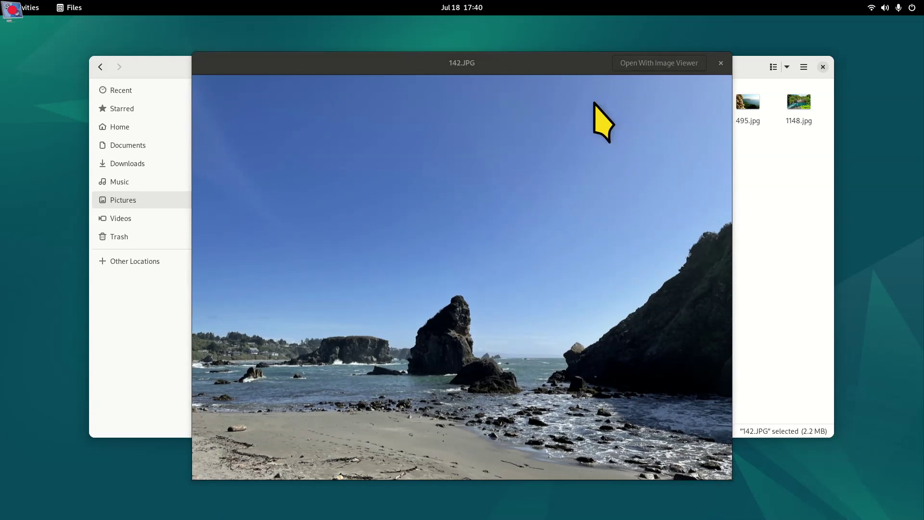
key(space)
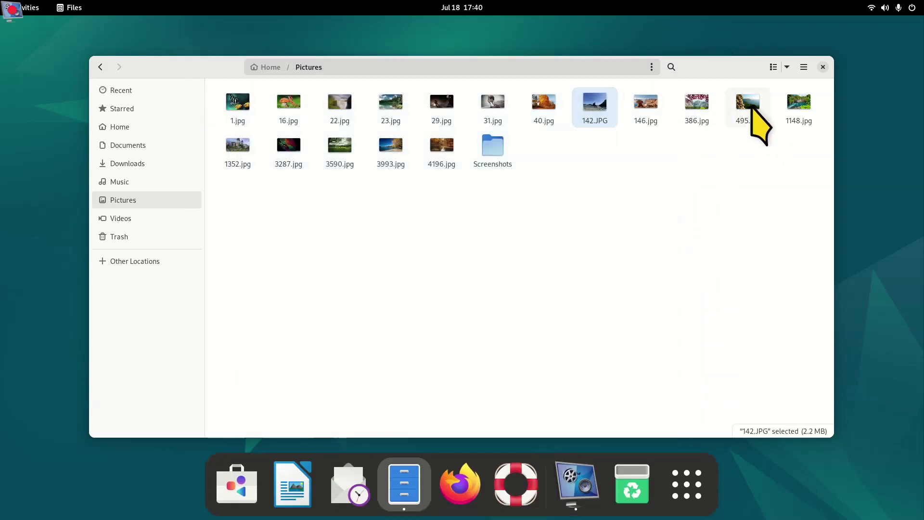
Preview 495.jpg, expand the preview to full screen and close it.
click(752, 107)
key(space)
mouse_move(527, 245)
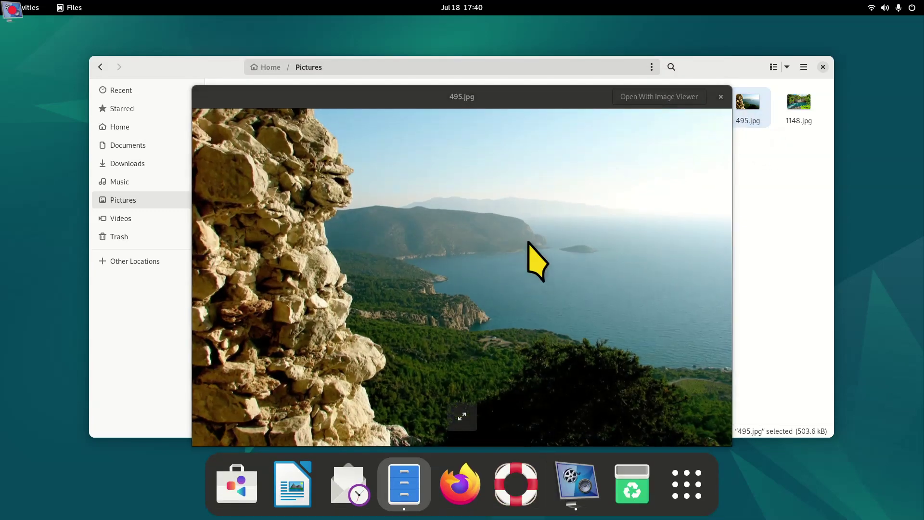
click(462, 417)
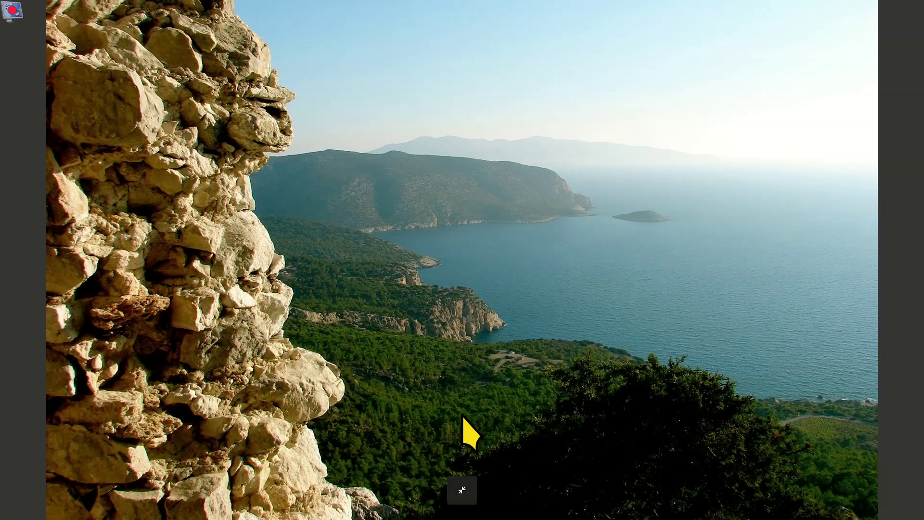
key(Escape)
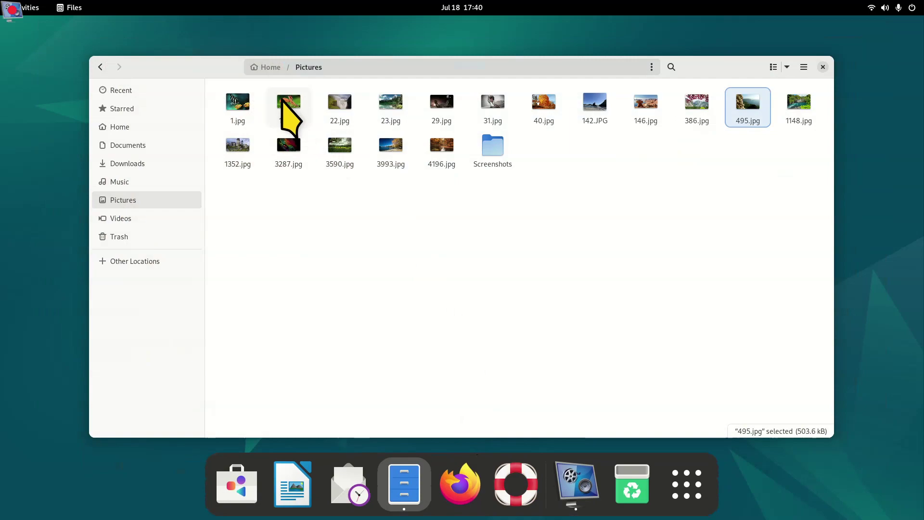
Preview 16.jpg at full screen and return to the Pictures folder.
click(288, 113)
key(space)
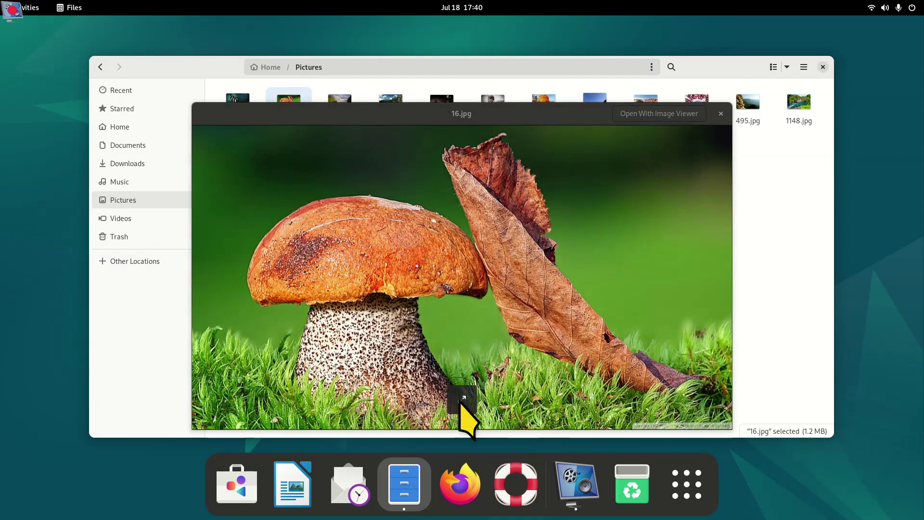
click(461, 400)
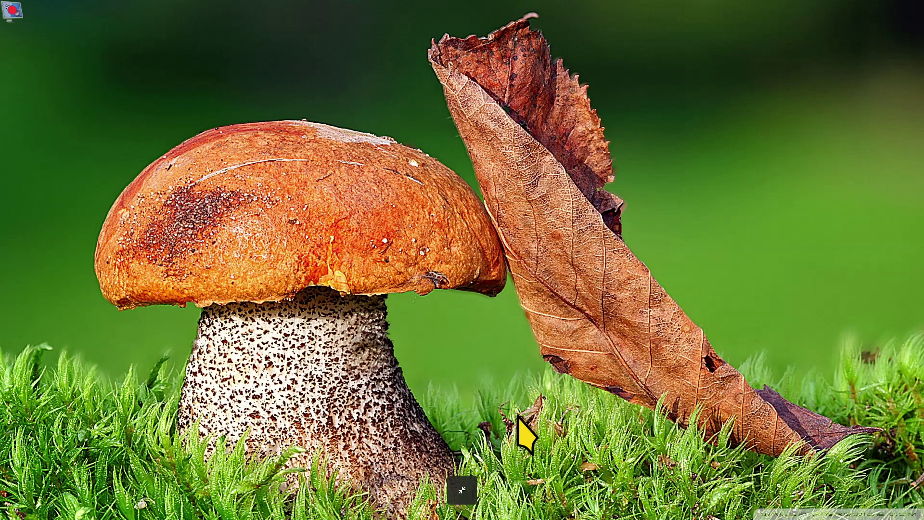
key(Escape)
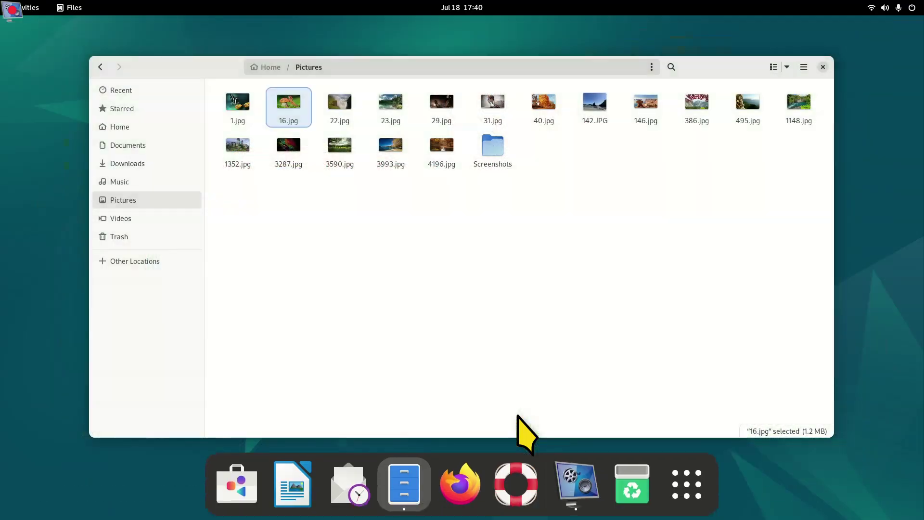
Open the Documents folder and read through a quick preview of the text file named a.
click(137, 146)
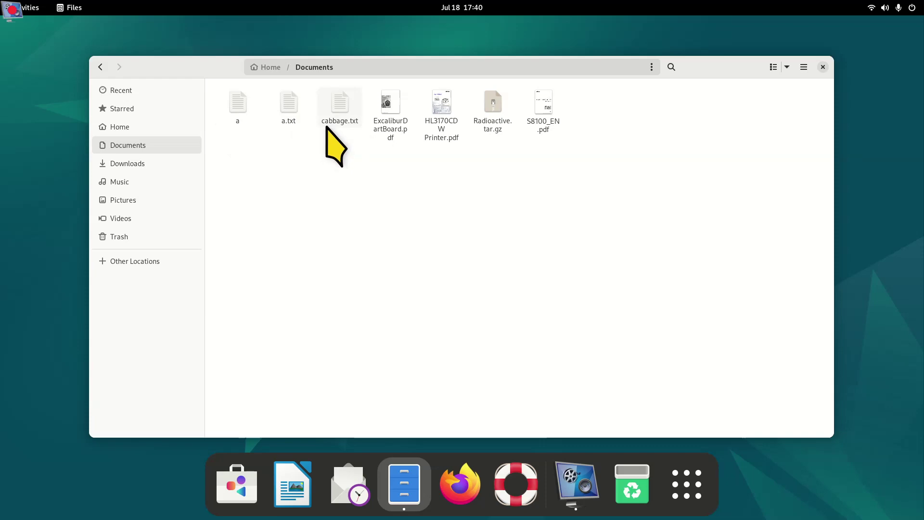
click(244, 111)
key(space)
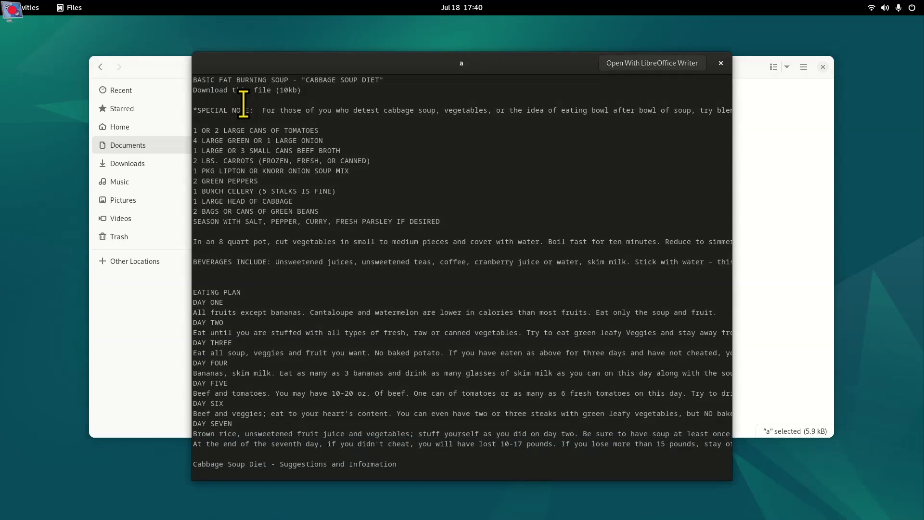
key(space)
key(space)
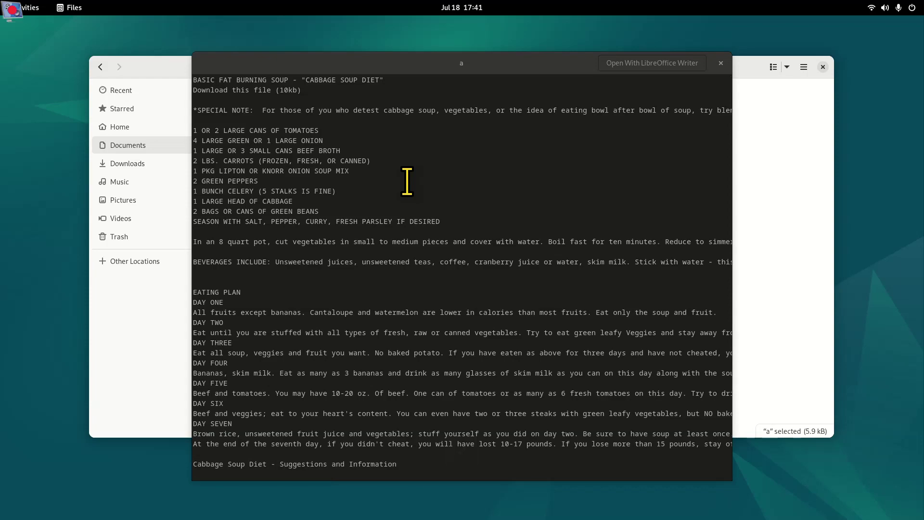
scroll(408, 182, down, 5)
scroll(408, 181, up, 5)
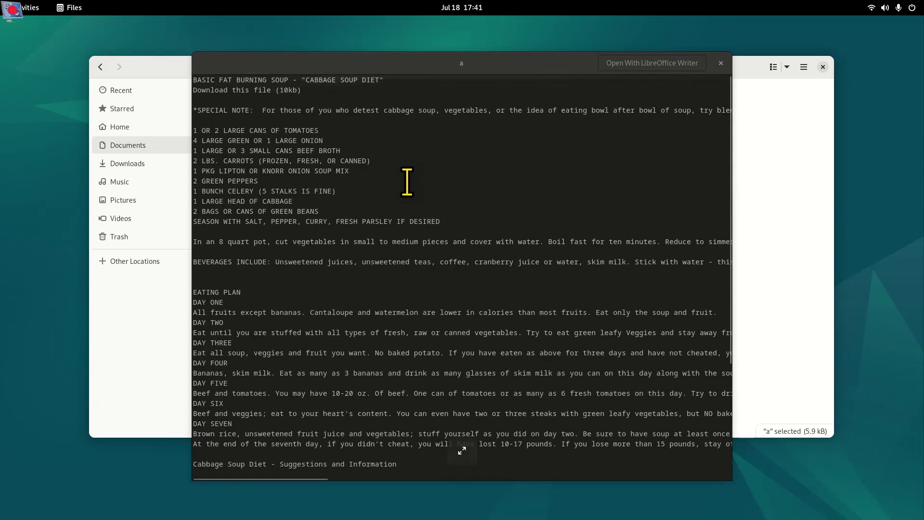
scroll(408, 181, down, 3)
scroll(408, 181, up, 3)
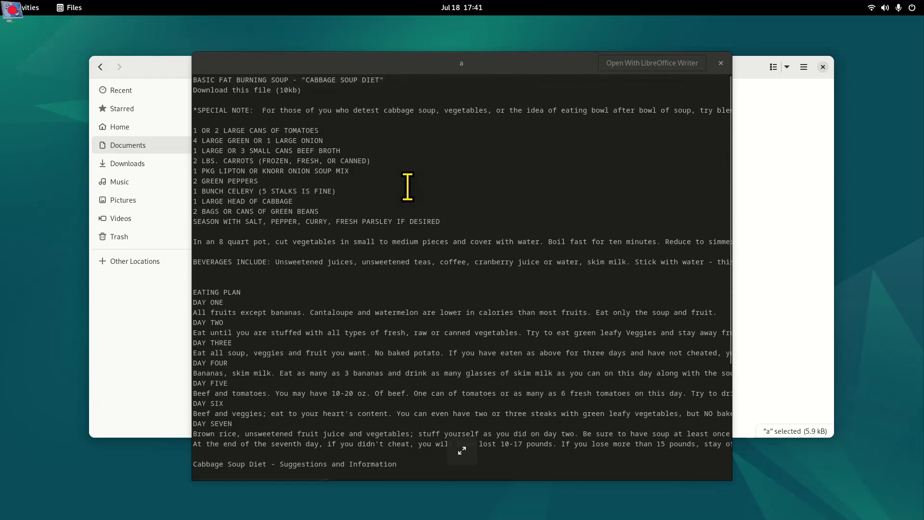
scroll(412, 193, down, 3)
Switch the text file's preview in and out of full screen, read it at full screen and close it.
click(464, 452)
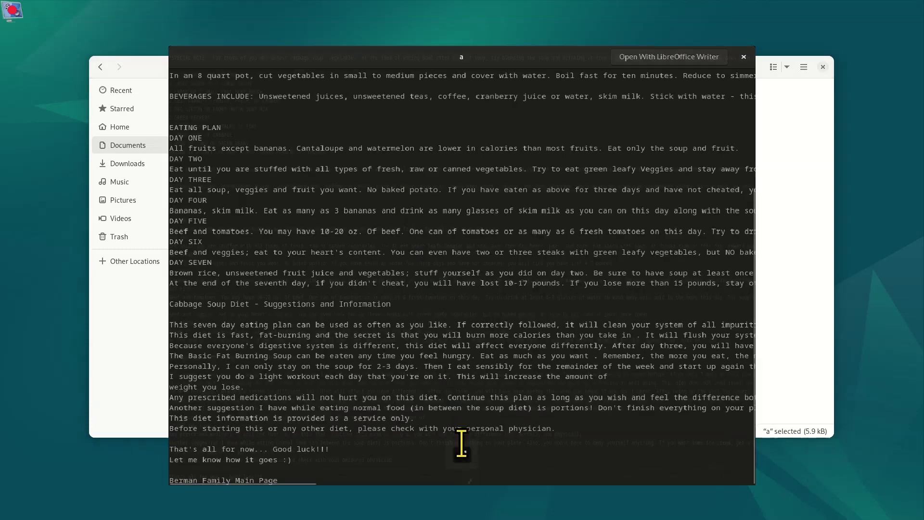
click(463, 491)
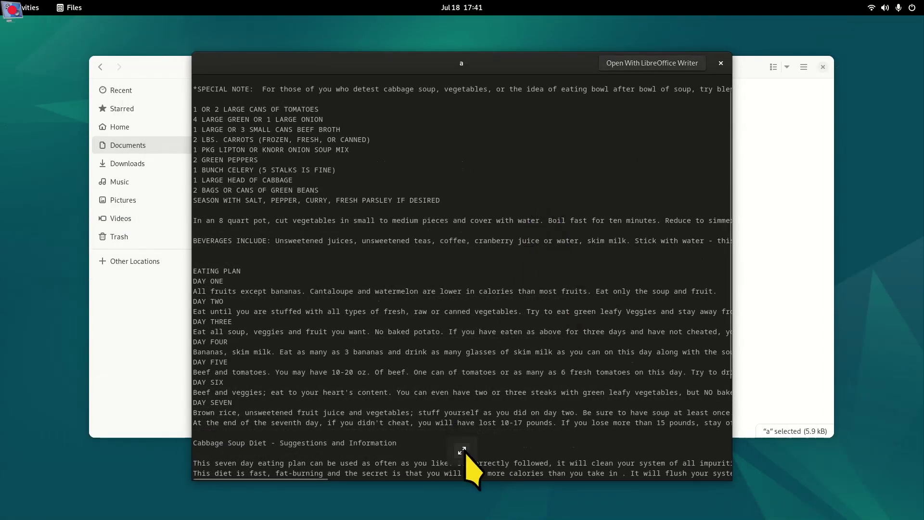
click(462, 450)
scroll(457, 234, down, 2)
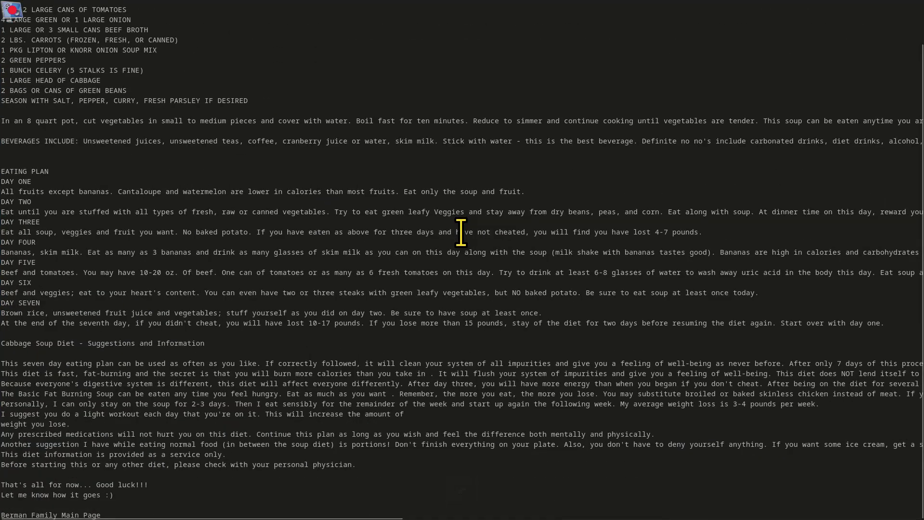
key(Escape)
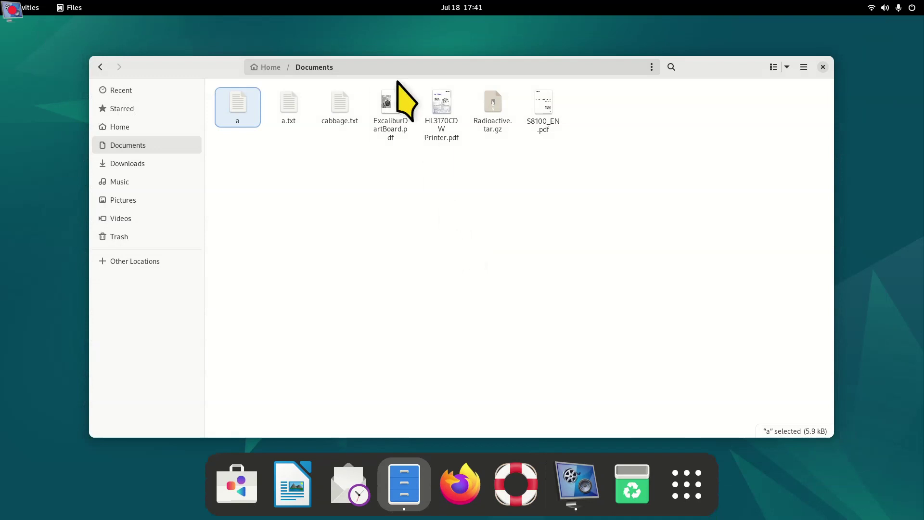
Open a quick preview of ExcaliburDartBoard.pdf and zoom in and out while browsing its pages.
click(391, 103)
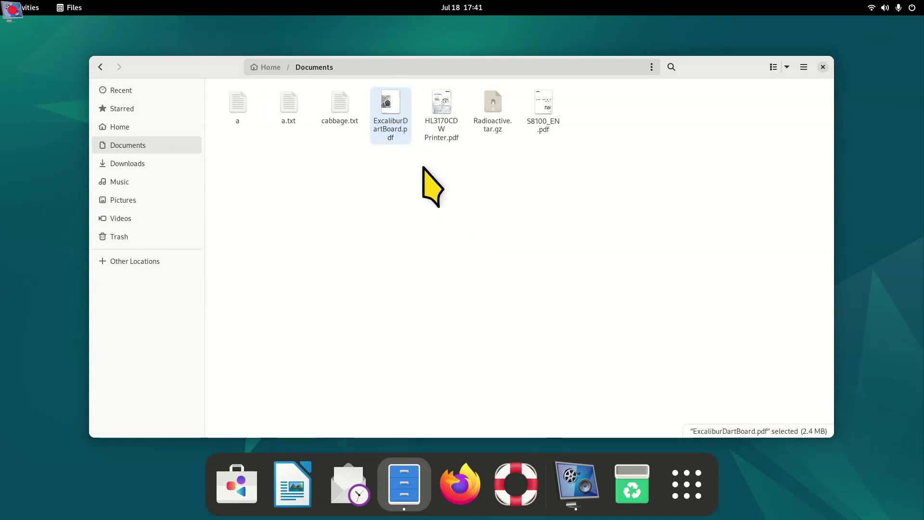
key(space)
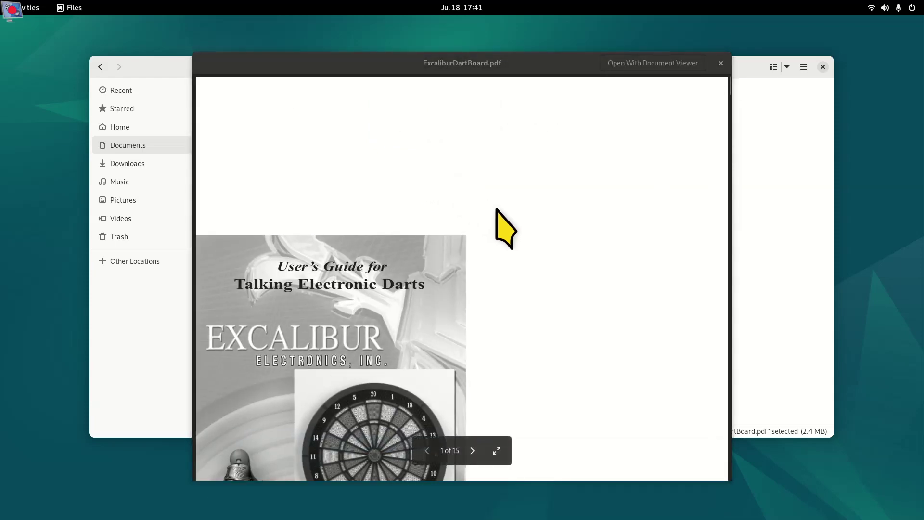
scroll(503, 218, down, 5)
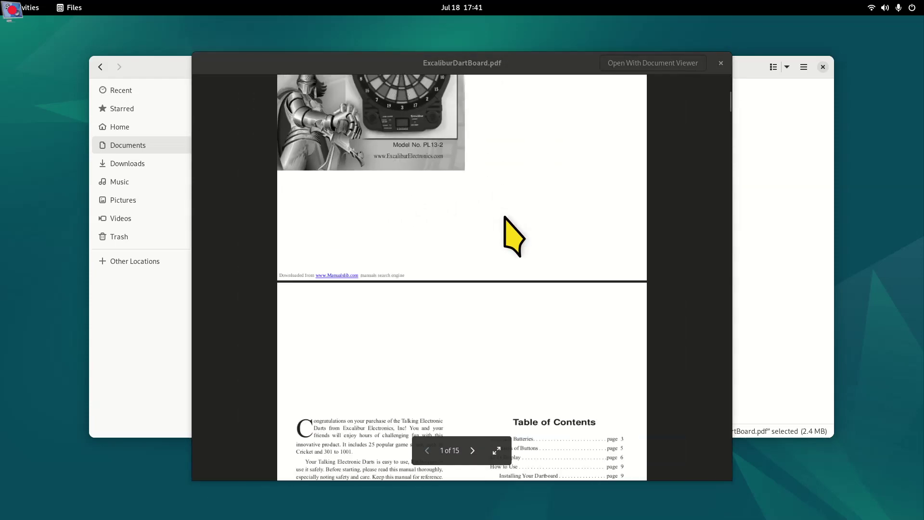
scroll(513, 231, down, 3)
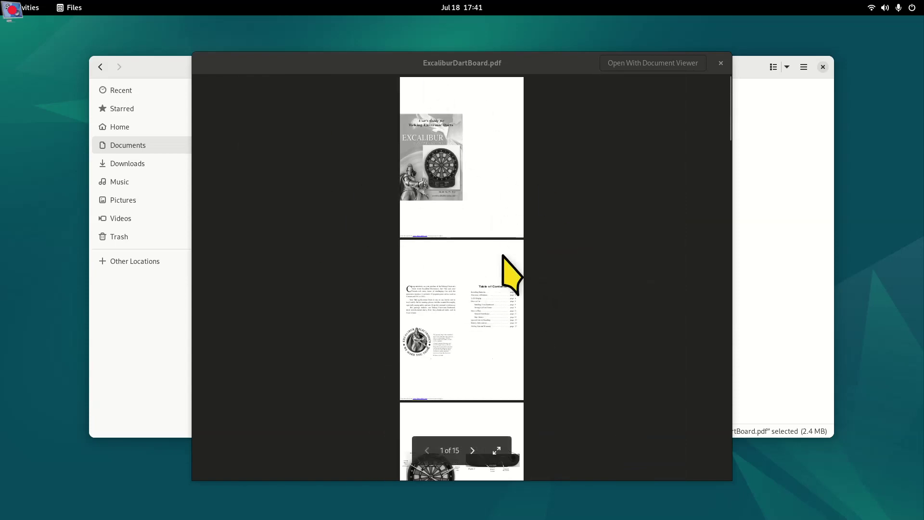
scroll(489, 258, down, 3)
scroll(490, 248, up, 10)
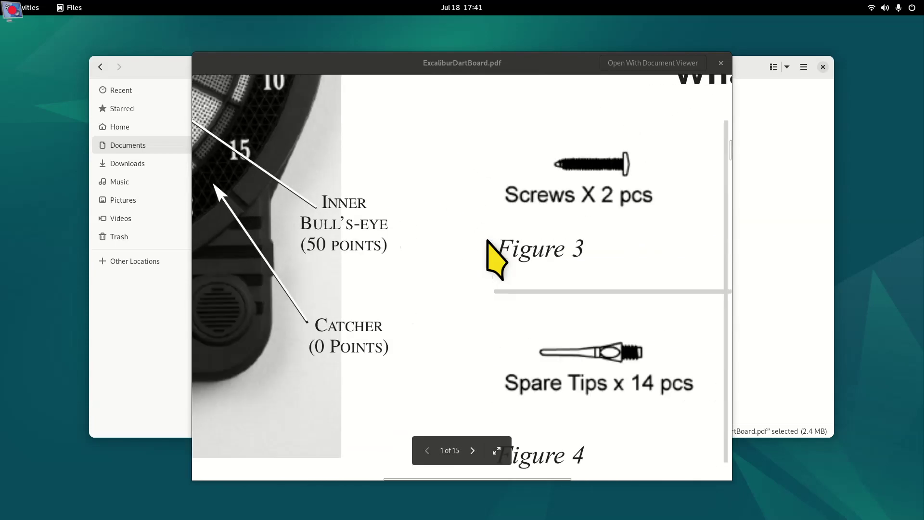
scroll(491, 251, down, 5)
scroll(494, 256, up, 4)
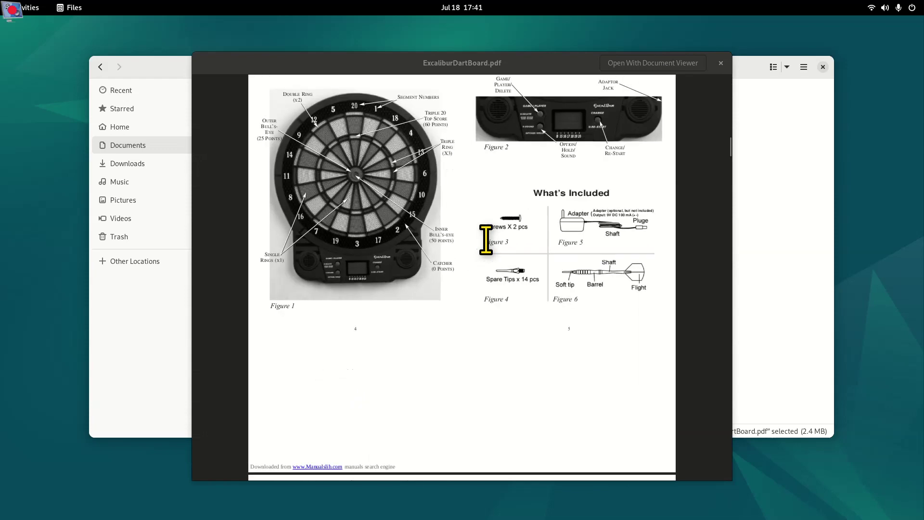
scroll(484, 260, up, 2)
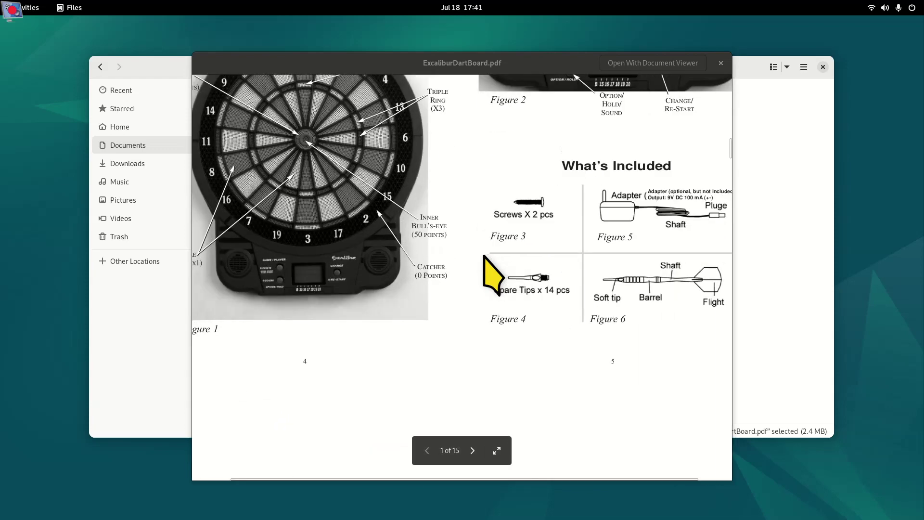
scroll(484, 257, down, 3)
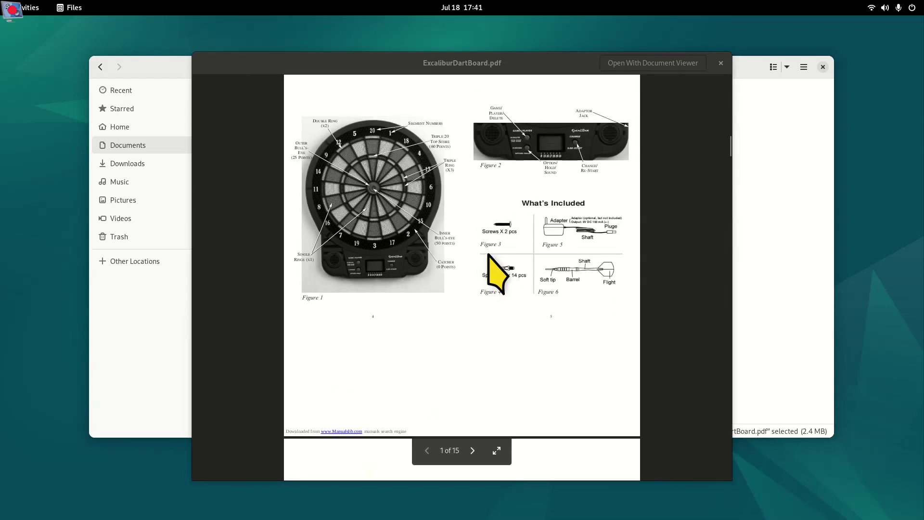
View the dartboard manual's preview at full screen, exit it, and toggle its quick preview on and off.
click(498, 450)
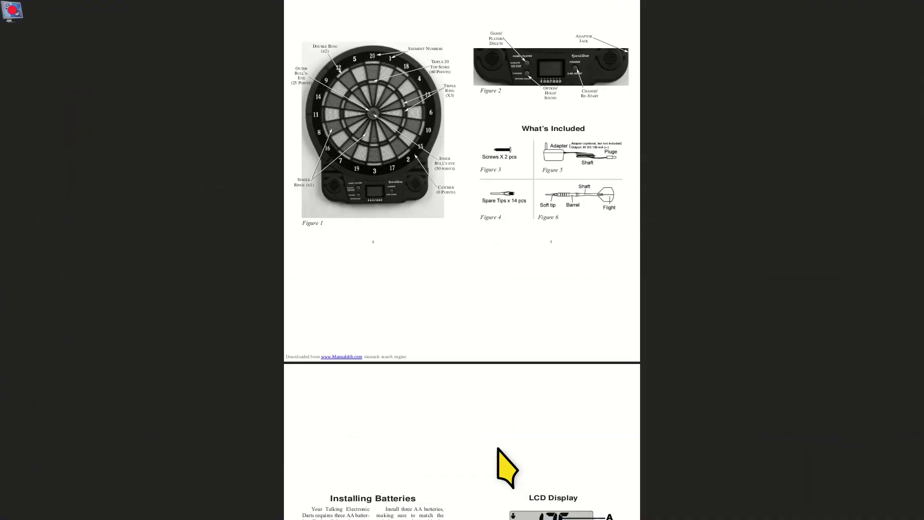
key(Escape)
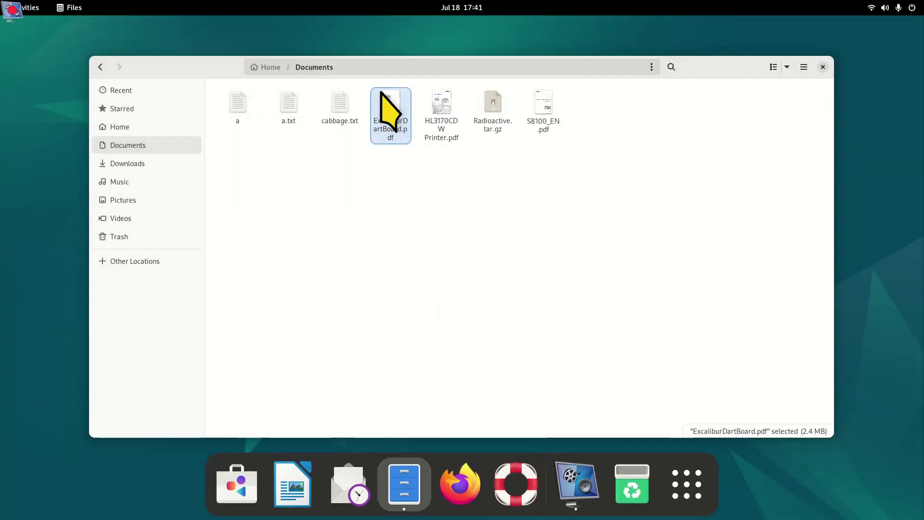
key(space)
key(space)
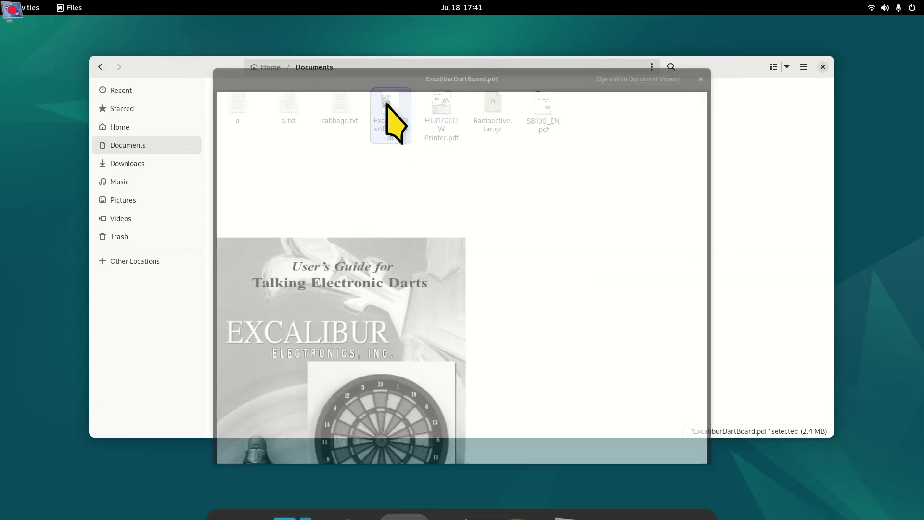
Open HL3170CDW Printer.pdf from its quick preview in Document Viewer and check the viewer's About information.
click(437, 104)
key(space)
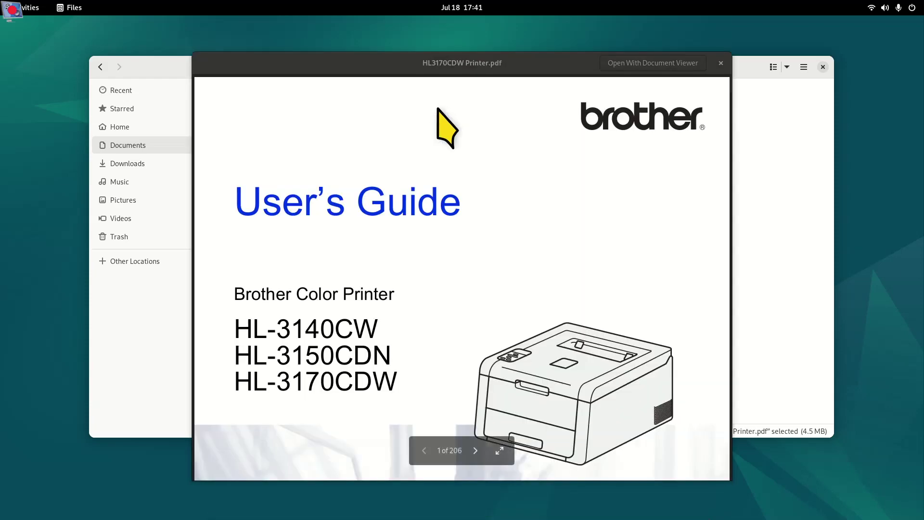
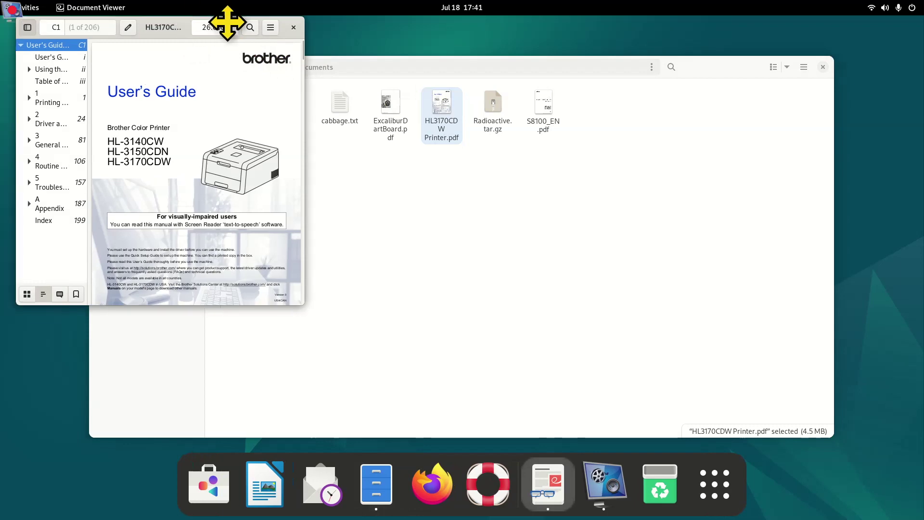
click(490, 97)
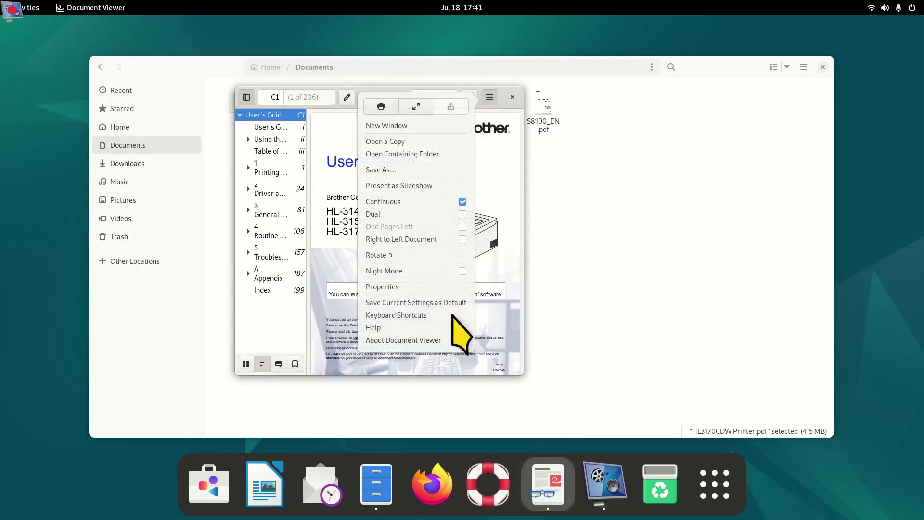
click(414, 341)
click(470, 152)
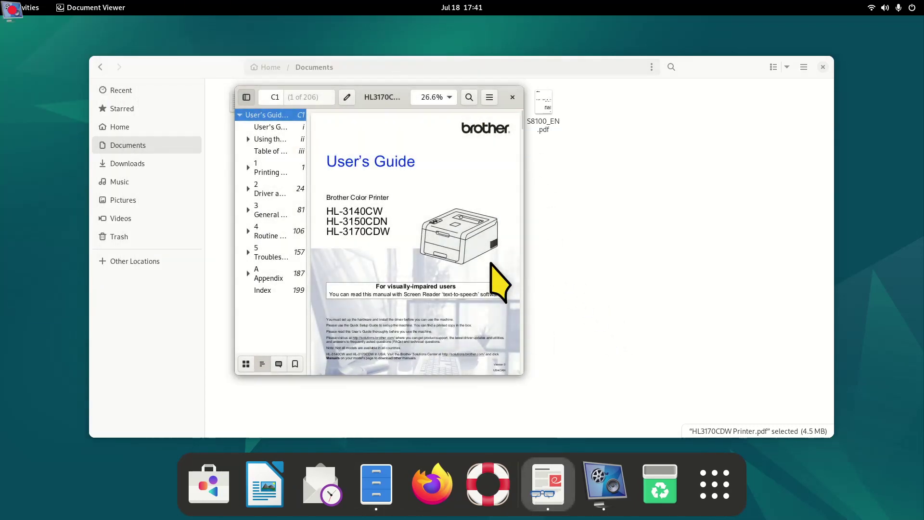
Maximize the printer guide's window, zoom in and out through its pages, and close the document.
double_click(502, 94)
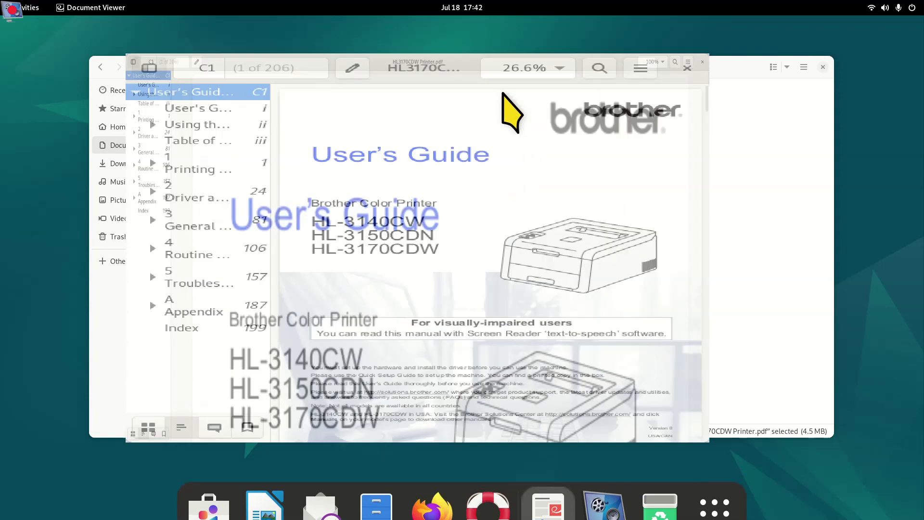
scroll(574, 258, down, 5)
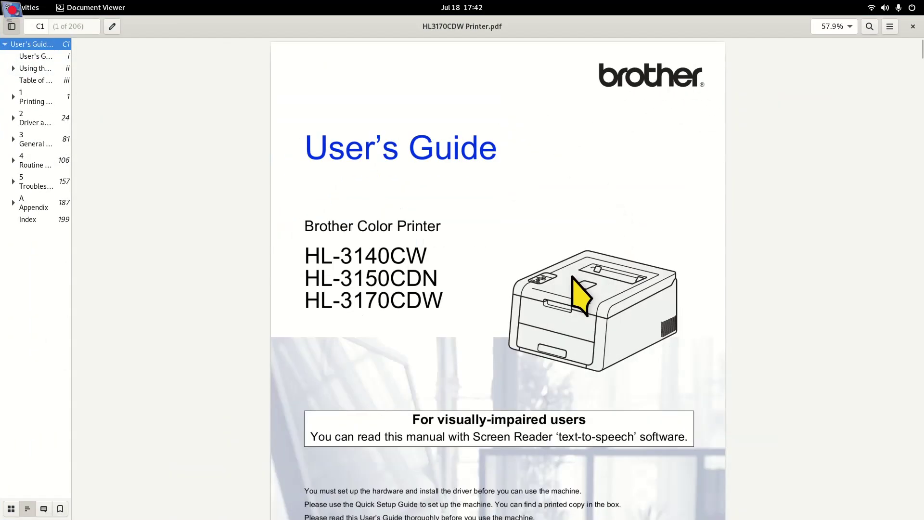
scroll(578, 276, up, 8)
scroll(573, 275, down, 6)
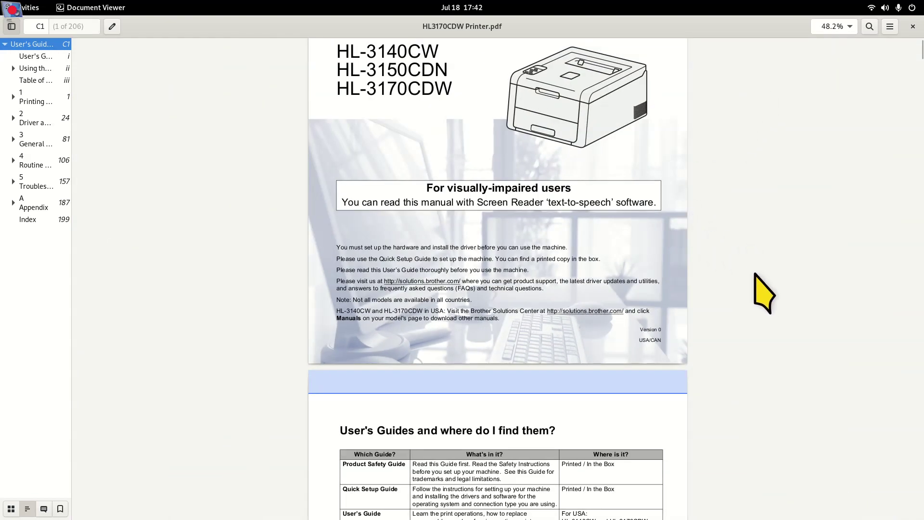
scroll(758, 273, down, 4)
scroll(760, 272, up, 8)
scroll(761, 272, down, 5)
scroll(760, 274, up, 2)
scroll(759, 277, down, 4)
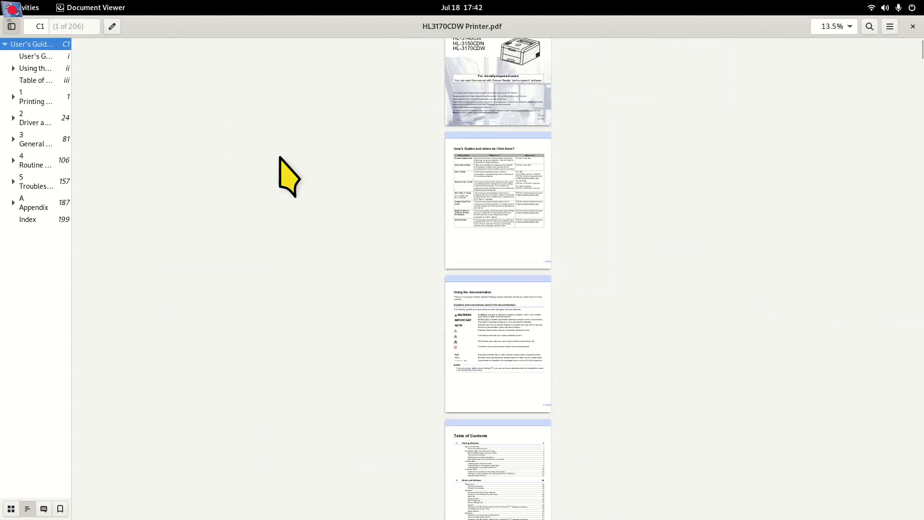
scroll(653, 302, up, 4)
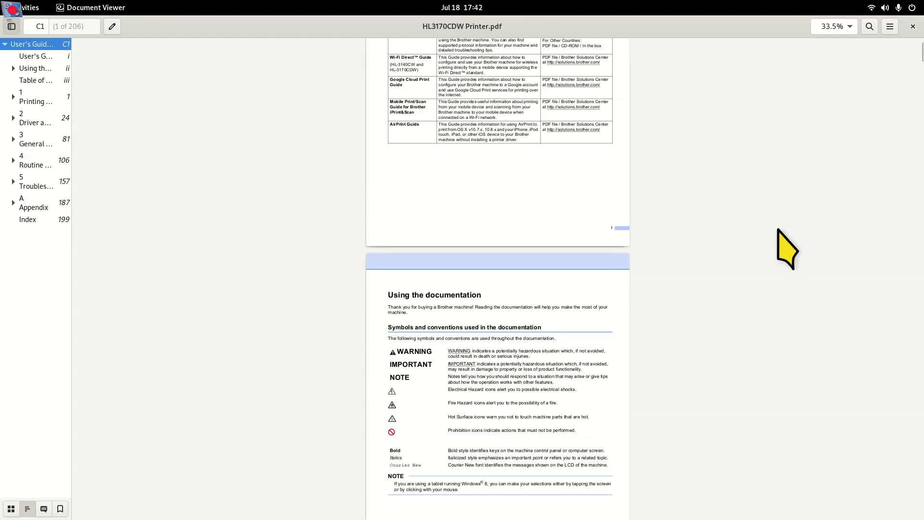
key(ctrl+w)
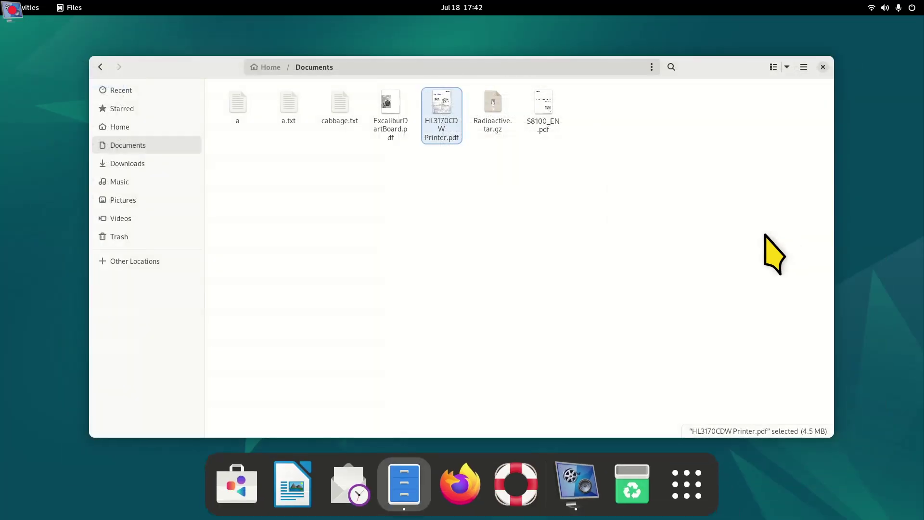
Switch to Firefox and reduce the new tab page's zoom to 30%.
click(460, 484)
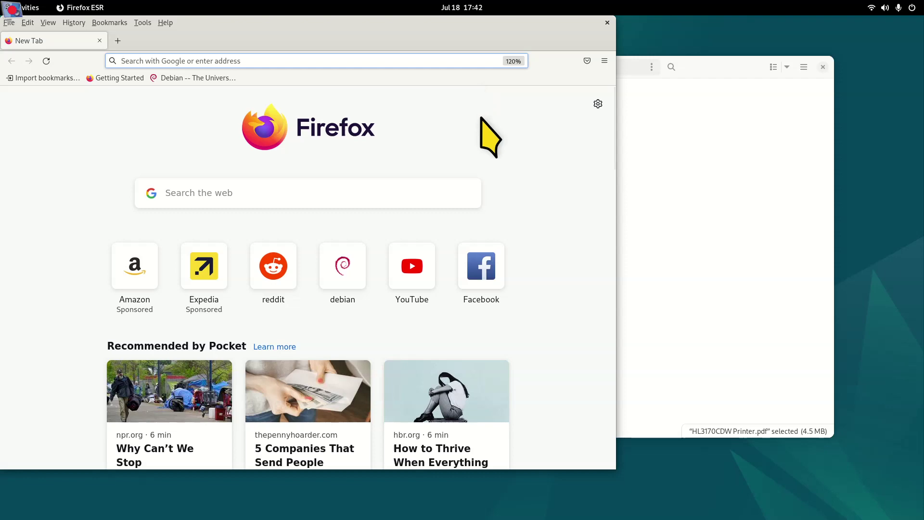
key(ctrl+minus)
key(ctrl+minus)
key(ctrl+minus)
key(ctrl+minus)
key(ctrl+minus)
key(ctrl+minus)
key(ctrl+minus)
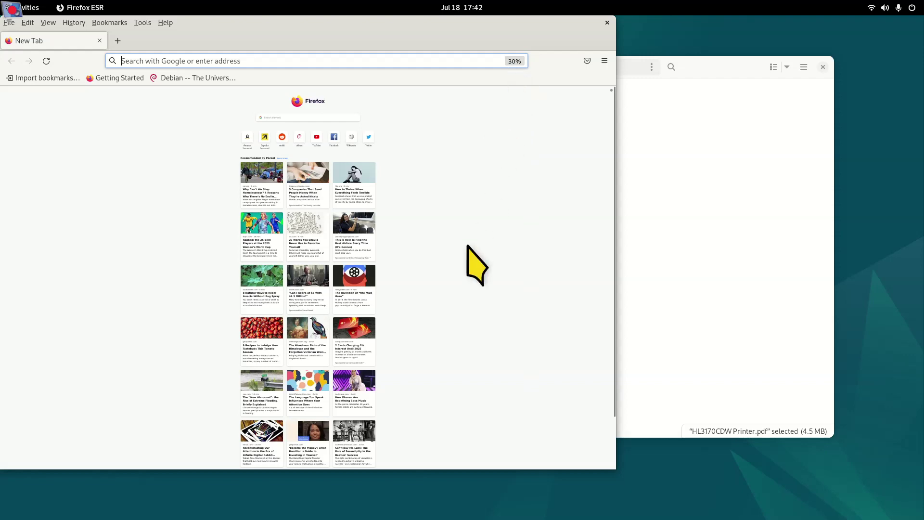
Enlarge the new tab page's zoom to 500%.
key(ctrl+plus)
key(ctrl+plus)
key(ctrl+plus)
key(ctrl+plus)
key(ctrl+plus)
key(ctrl+plus)
key(ctrl+plus)
key(ctrl+plus)
key(ctrl+plus)
key(ctrl+plus)
key(ctrl+plus)
key(ctrl+plus)
key(ctrl+plus)
key(ctrl+plus)
key(ctrl+plus)
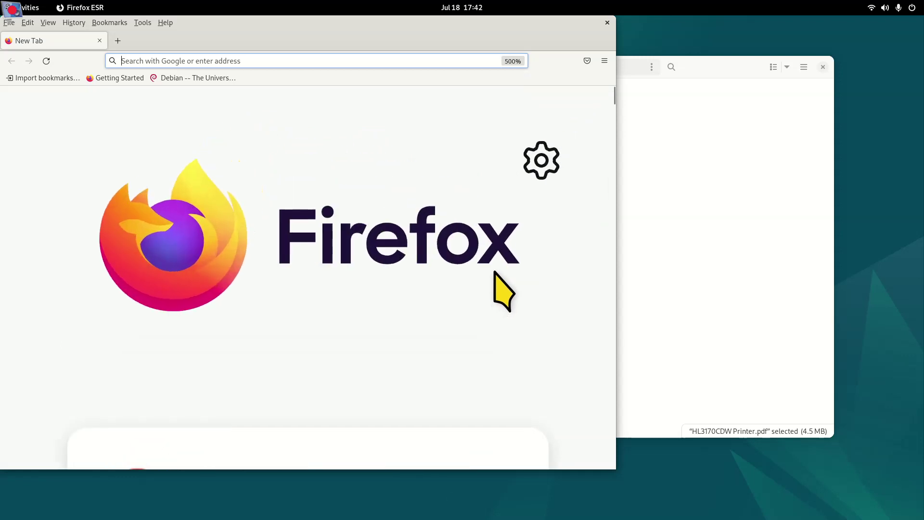
Reduce the page zoom to 130% and look through the new tab page's contents.
key(ctrl+minus)
key(ctrl+minus)
key(ctrl+minus)
key(ctrl+minus)
key(ctrl+minus)
key(ctrl+minus)
key(ctrl+minus)
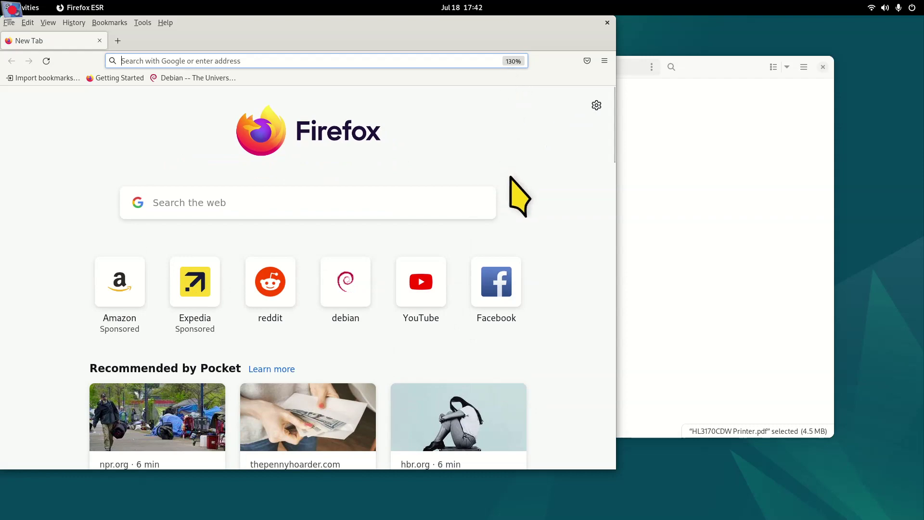
scroll(525, 179, down, 6)
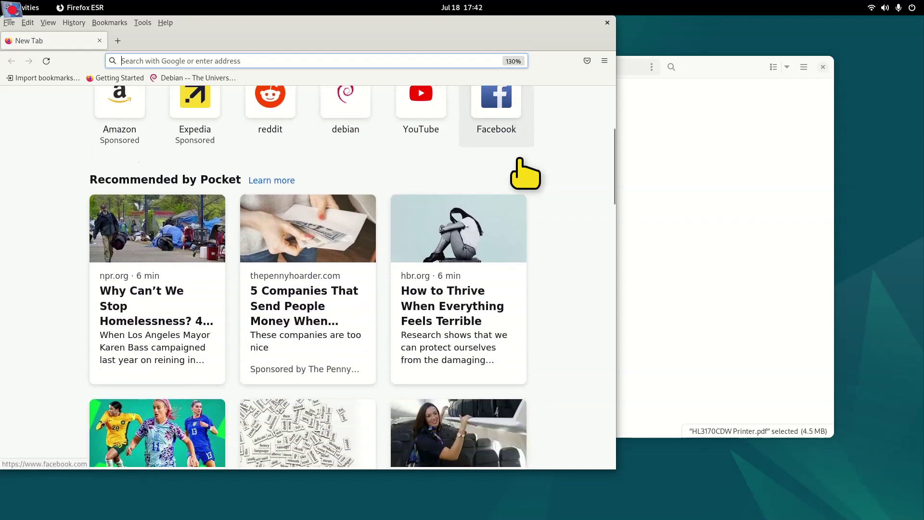
scroll(525, 179, up, 6)
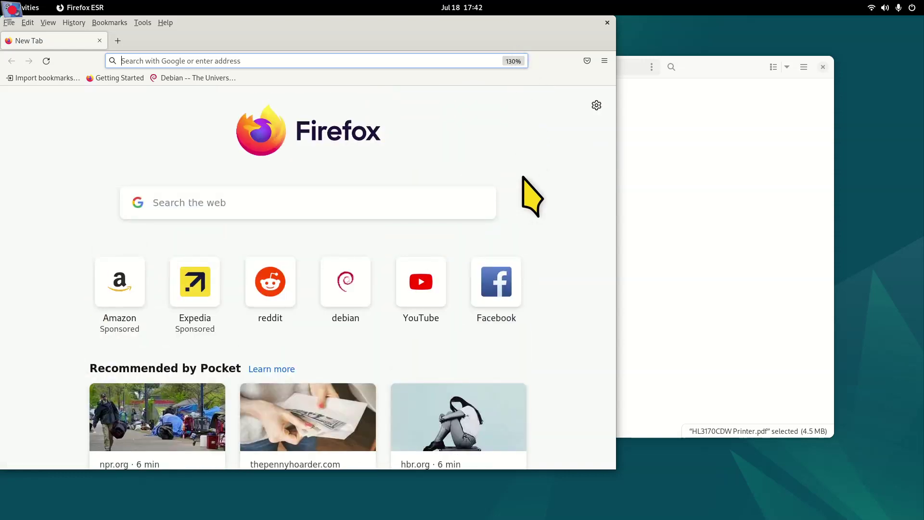
Raise the page zoom to 170% and look over the enlarged new tab page.
key(ctrl+plus)
key(ctrl+plus)
key(ctrl+plus)
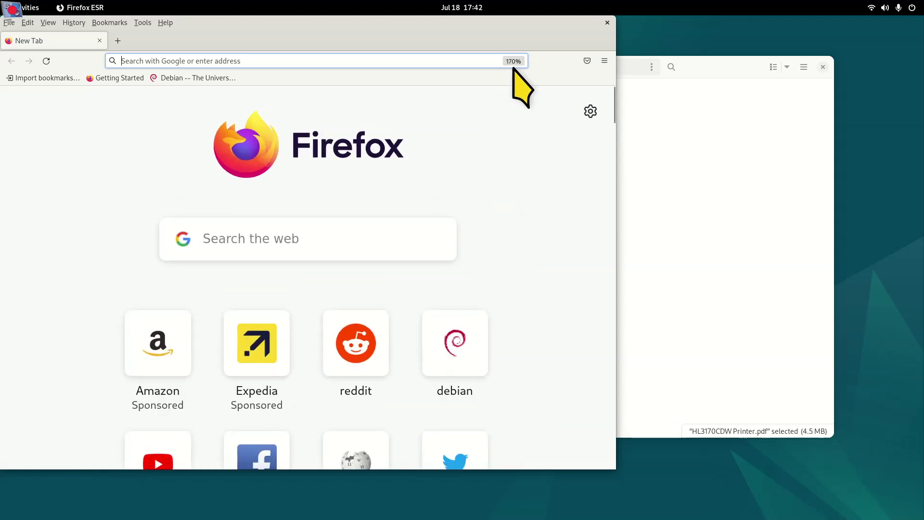
scroll(520, 169, down, 5)
scroll(520, 169, up, 5)
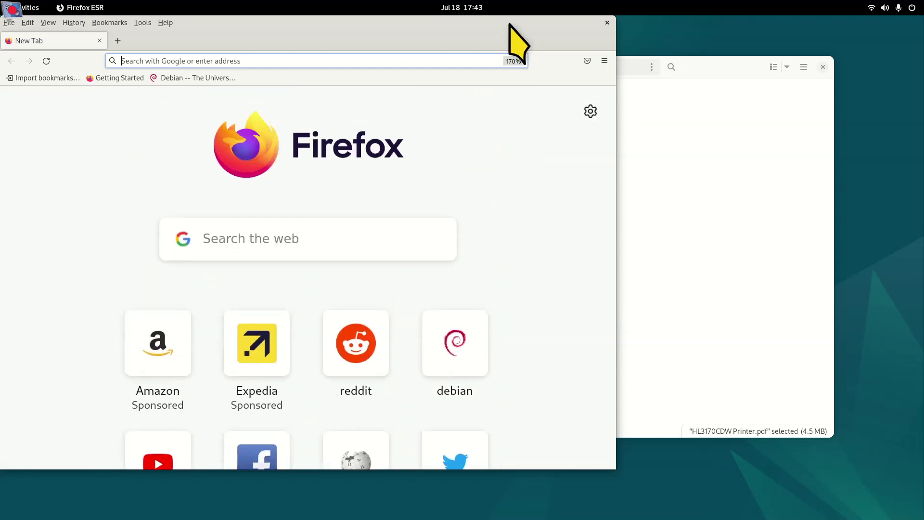
Maximize and restore the Firefox window, and close the browser.
double_click(517, 41)
double_click(597, 41)
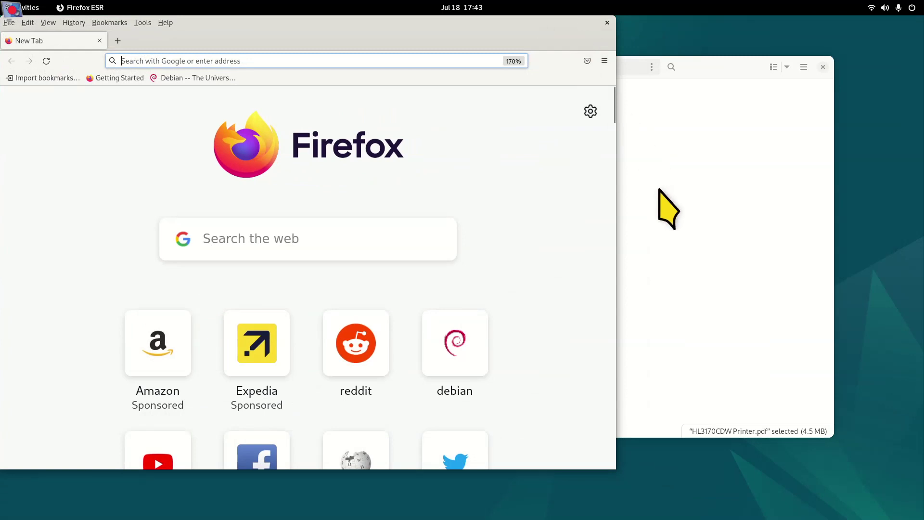
click(608, 22)
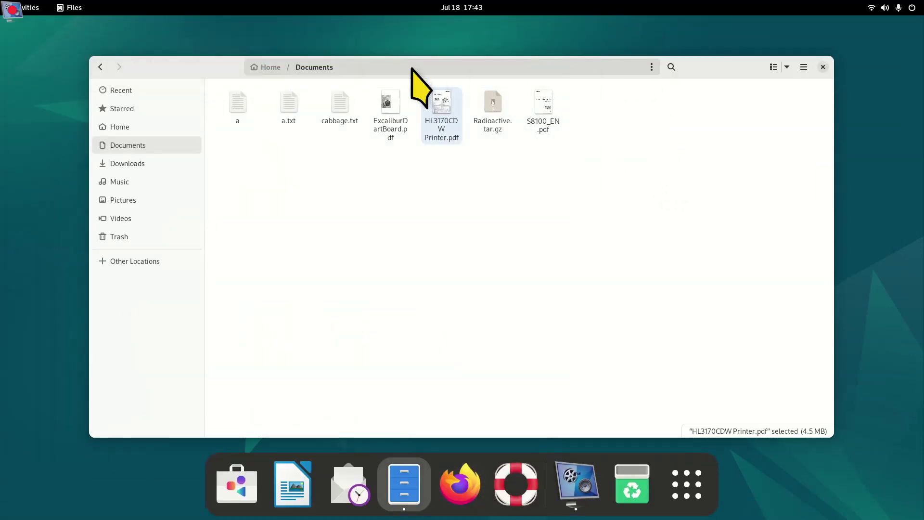
Open S8100_EN.pdf in Document Viewer after a quick preview, and close both the viewer and the Files window.
click(534, 105)
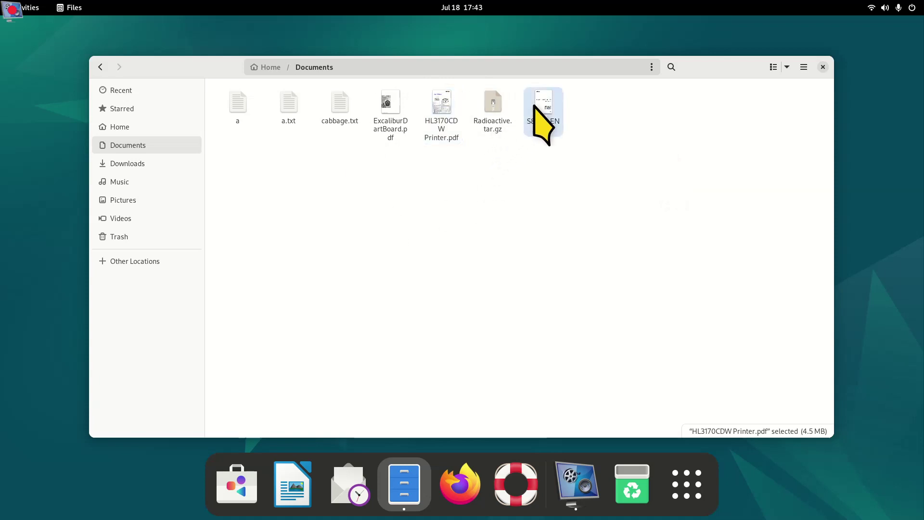
key(space)
key(space)
key(Return)
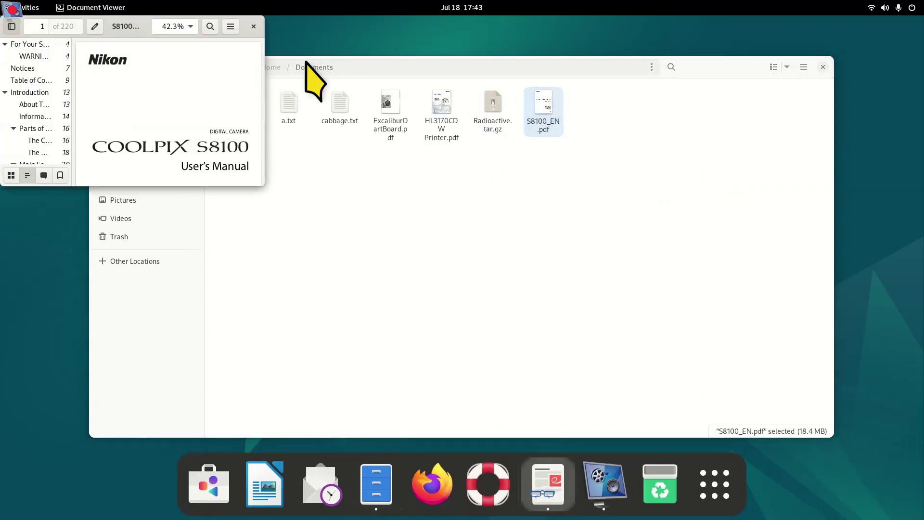
click(254, 26)
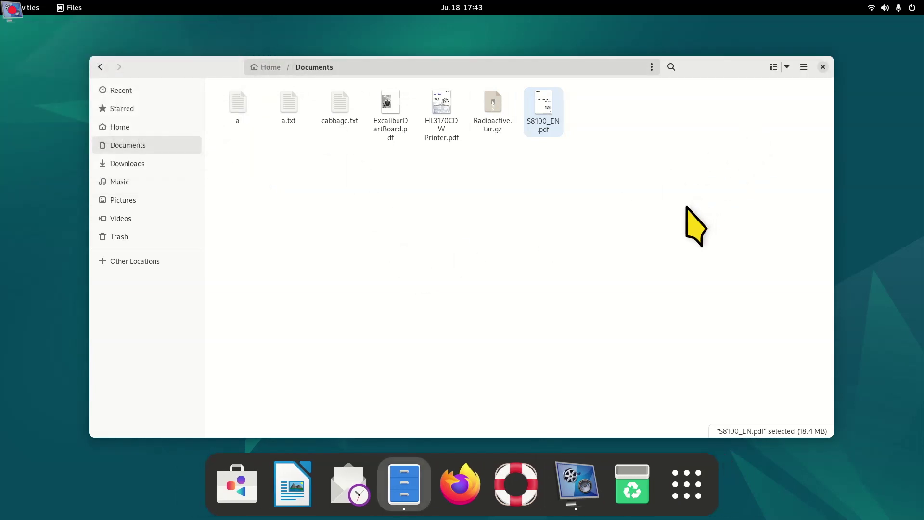
key(ctrl+w)
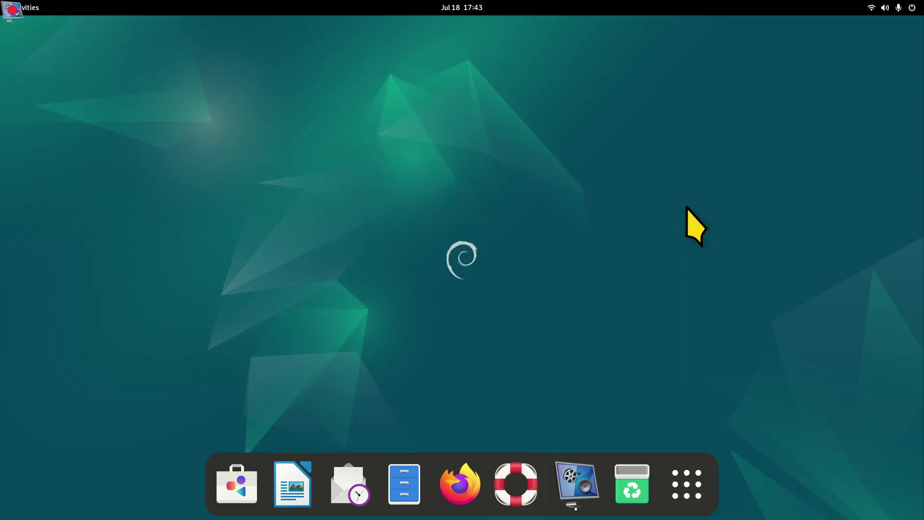
Open a Files window and a Firefox window, look over the installed applications, and bring Files back to the front.
click(418, 496)
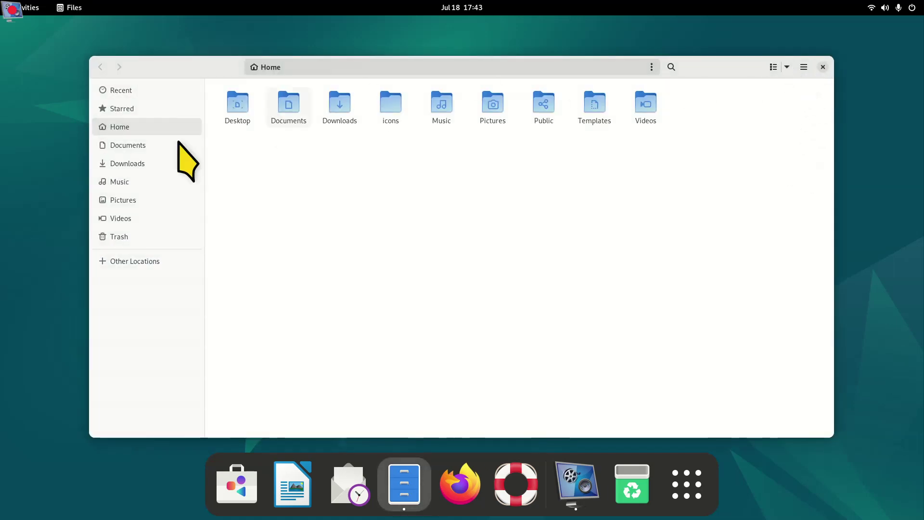
click(458, 485)
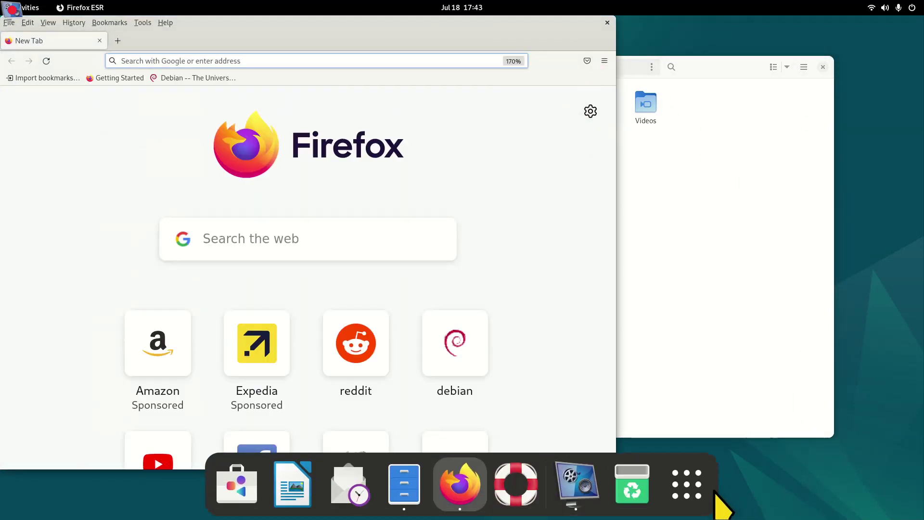
click(691, 491)
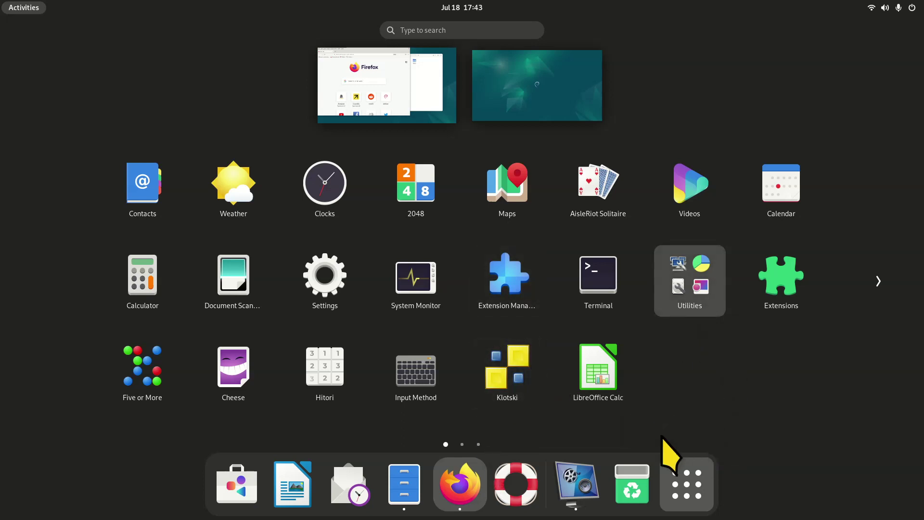
click(413, 479)
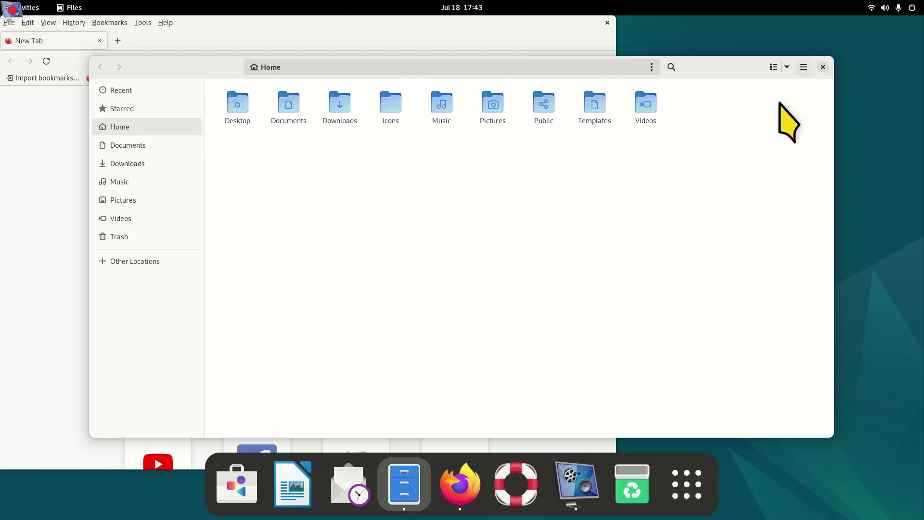
Search the applications for "tw", launch Tweaks, and view its version information before closing the About dialog.
click(691, 479)
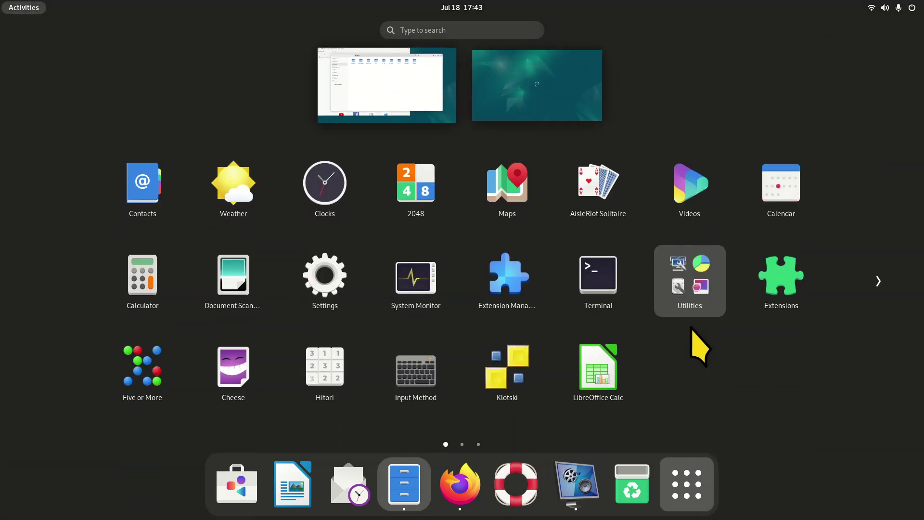
click(420, 29)
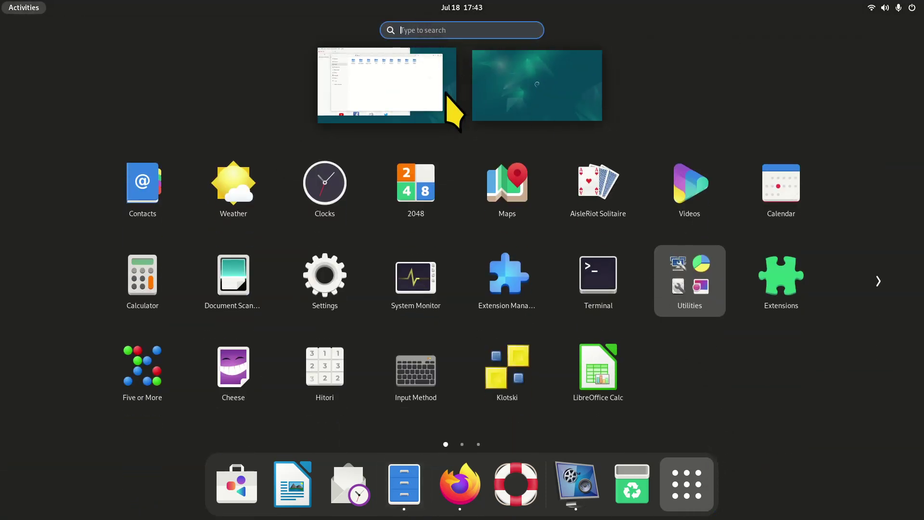
text(tw)
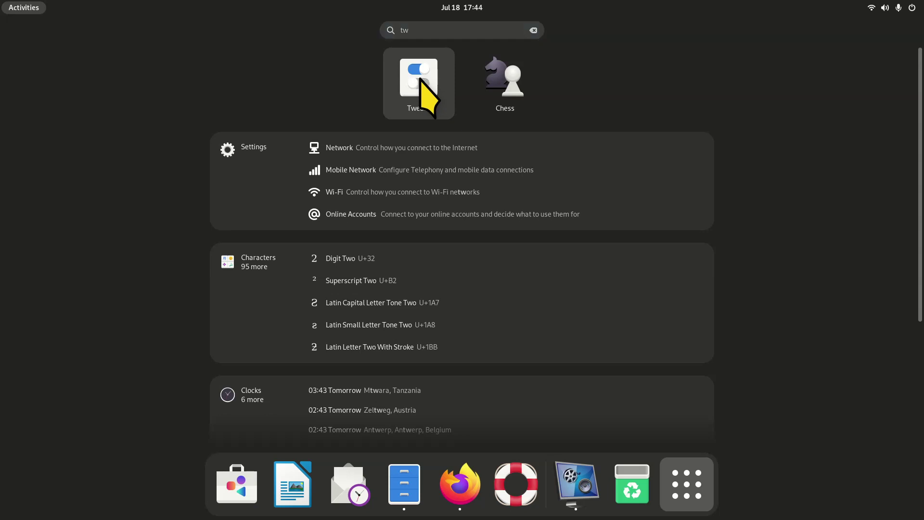
click(421, 81)
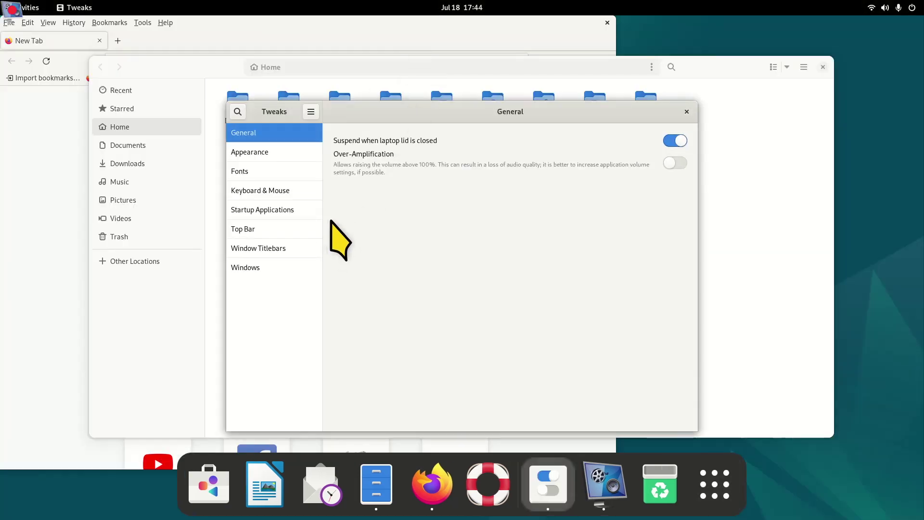
click(311, 111)
click(310, 159)
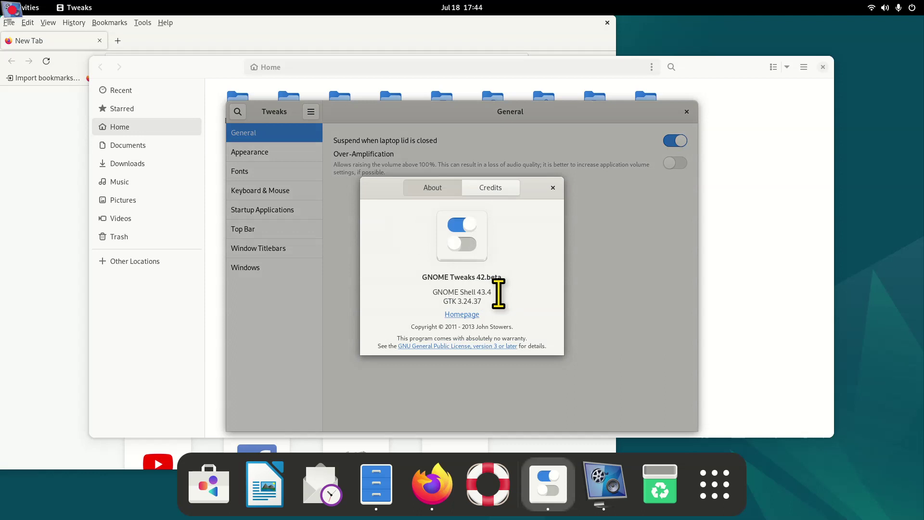
click(552, 187)
Turn on the Maximize and Minimize titlebar buttons in the Window Titlebars settings of Tweaks.
click(299, 254)
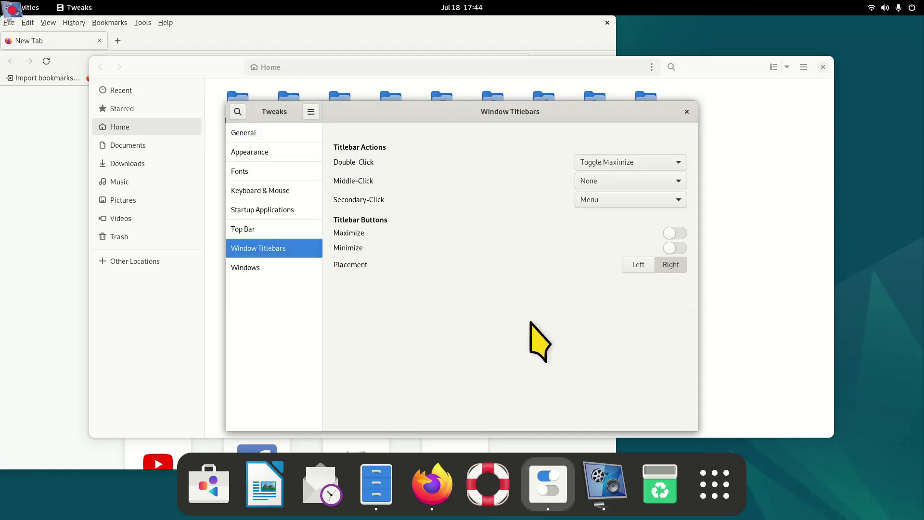
click(679, 234)
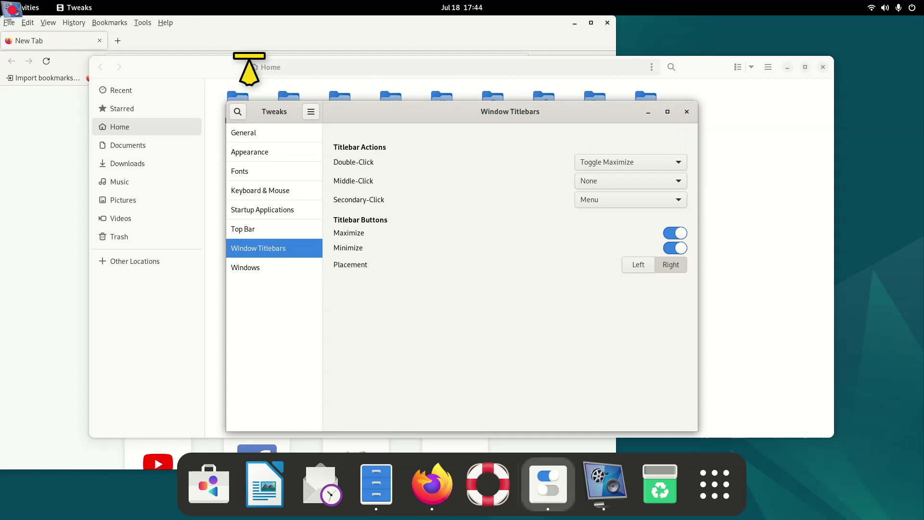
Test maximizing, restoring and minimizing the Firefox window with its titlebar, and close the browser.
click(521, 24)
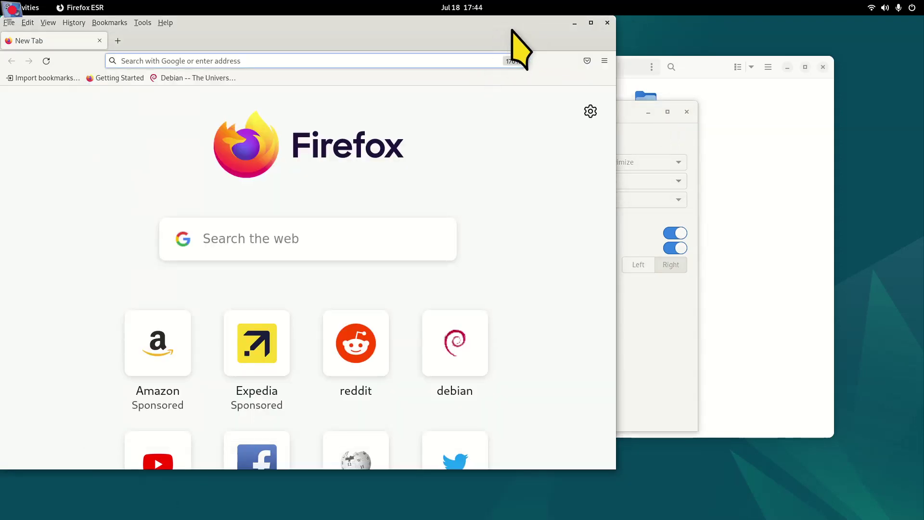
click(592, 23)
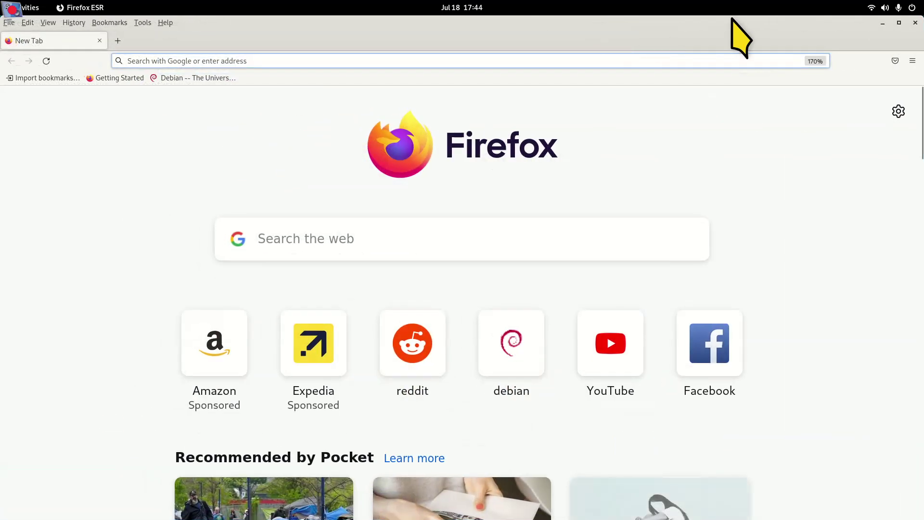
click(901, 23)
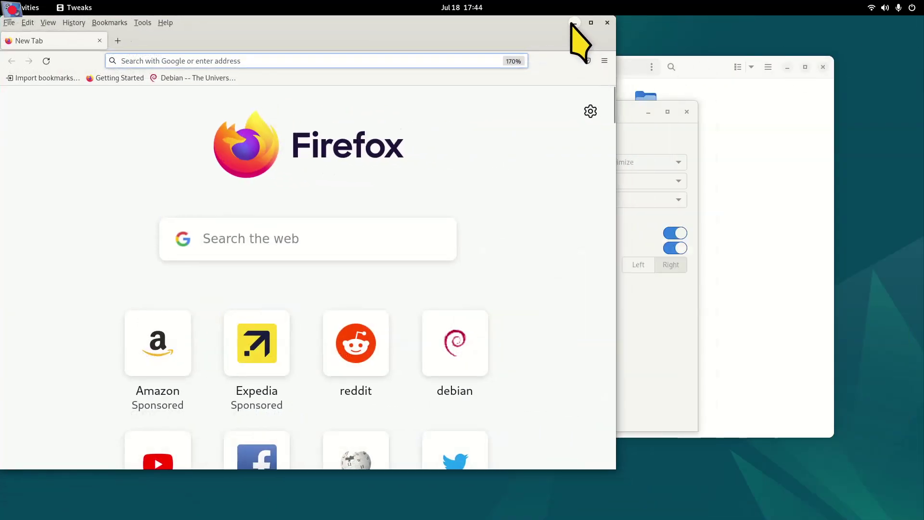
click(574, 23)
click(432, 481)
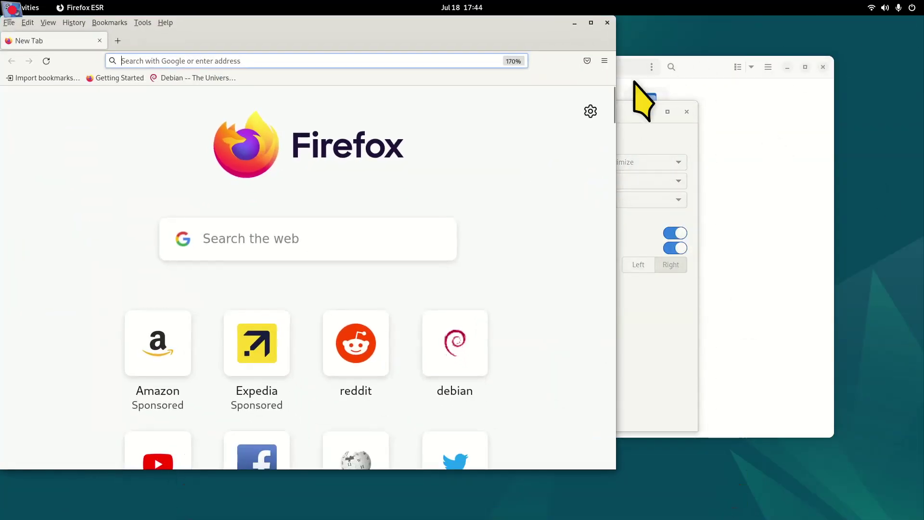
double_click(525, 20)
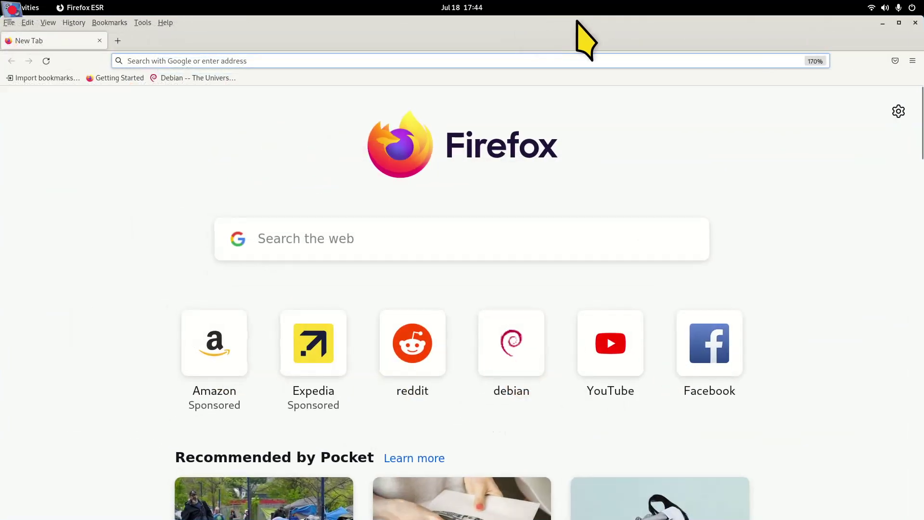
click(917, 22)
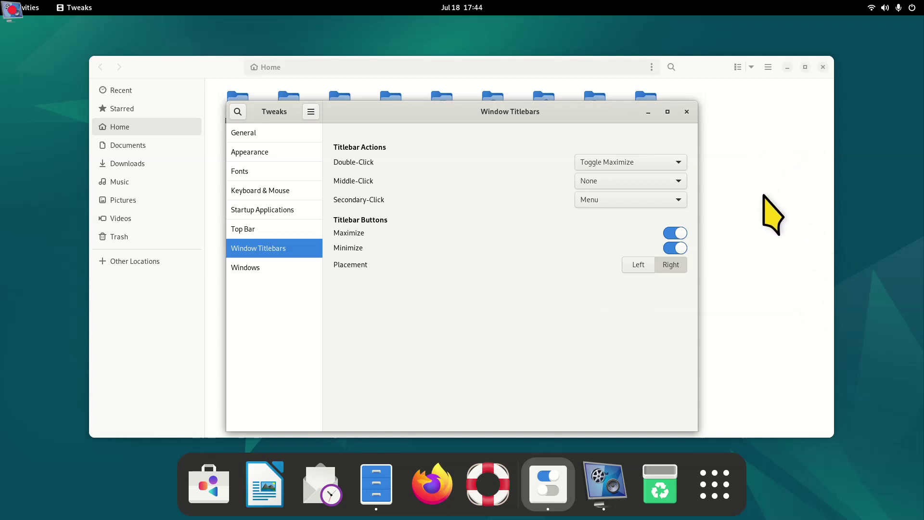
Minimize Tweaks and zoom the Home folder icons in Files up and down, leaving them slightly enlarged.
click(648, 112)
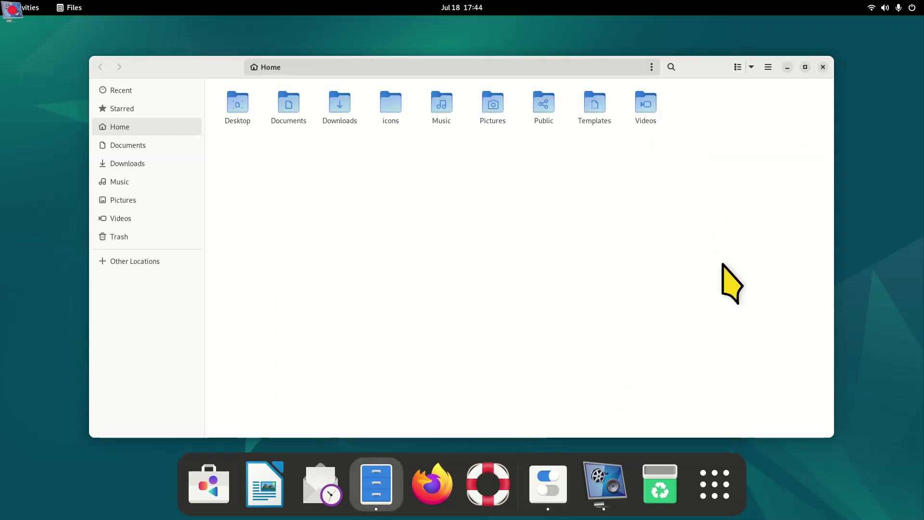
key(ctrl+plus)
key(ctrl+plus)
key(ctrl+plus)
key(ctrl+plus)
key(ctrl+minus)
key(ctrl+minus)
key(ctrl+minus)
key(ctrl+minus)
key(ctrl+plus)
key(ctrl+minus)
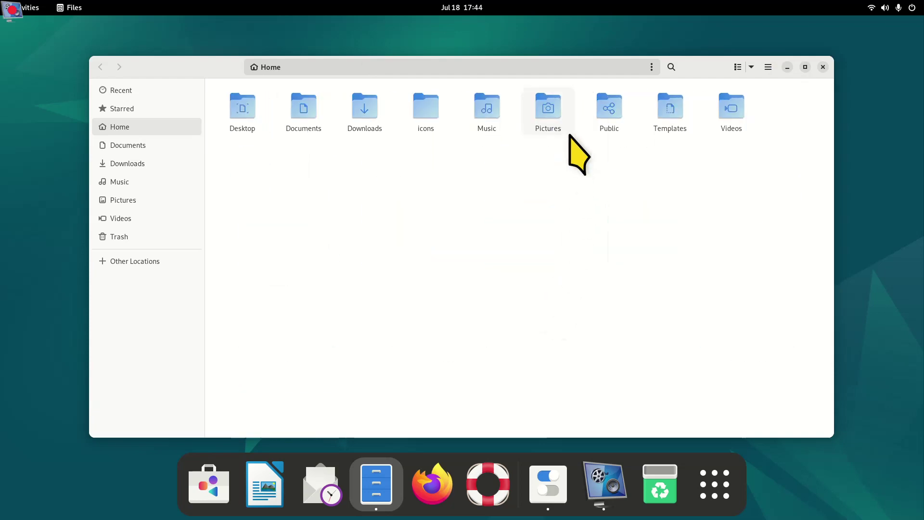
Open the Pictures folder and show quick previews of 1.jpg and 23.jpg, closing each preview.
double_click(549, 98)
click(245, 109)
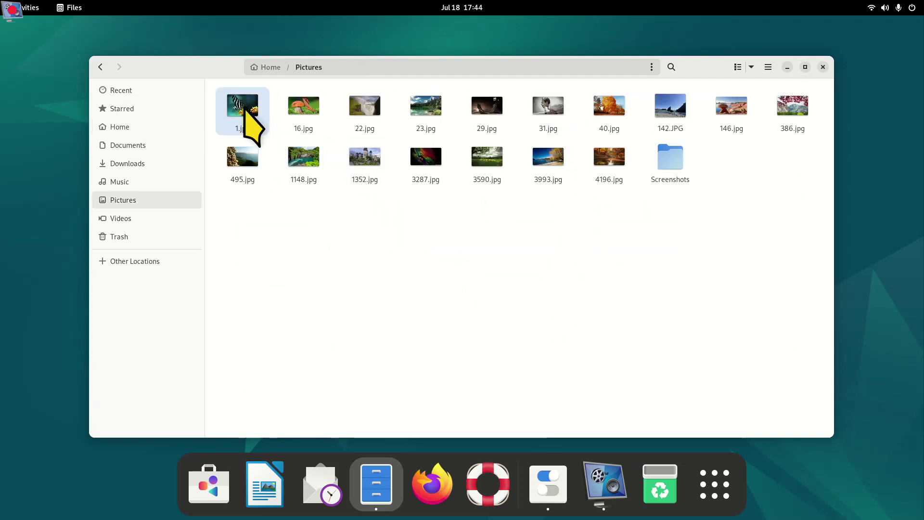
key(space)
key(space)
click(423, 103)
key(space)
key(space)
Look at the Set as Background option for 23.jpg without applying it, and close the Files window.
right_click(423, 100)
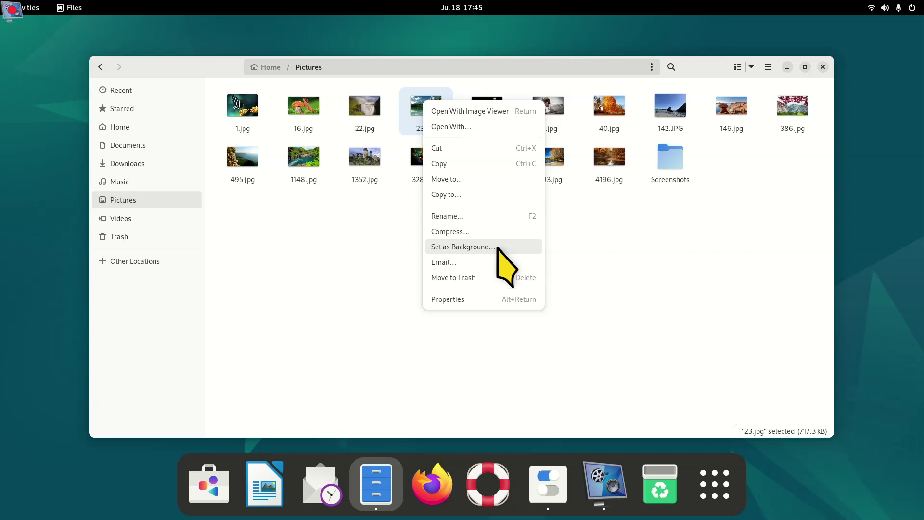
click(688, 276)
click(823, 67)
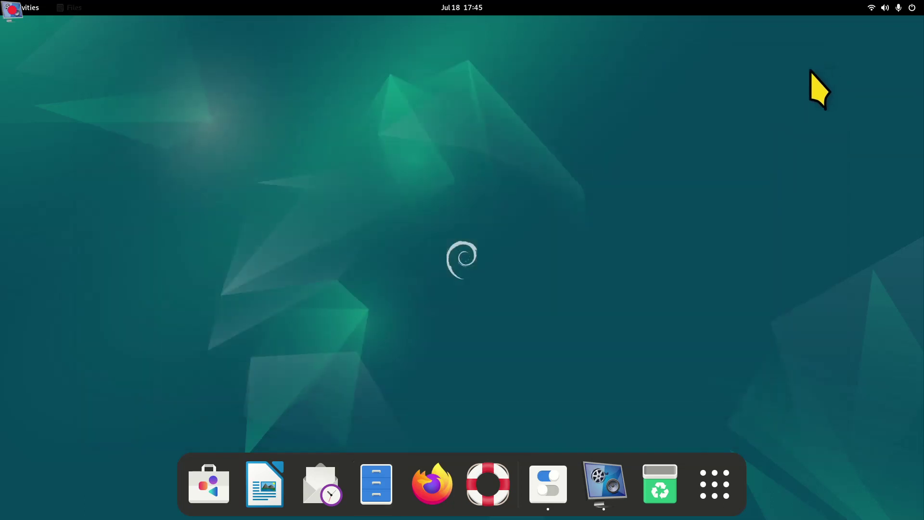
Open the desktop background settings, look over the Appearance page, and close Settings.
right_click(533, 107)
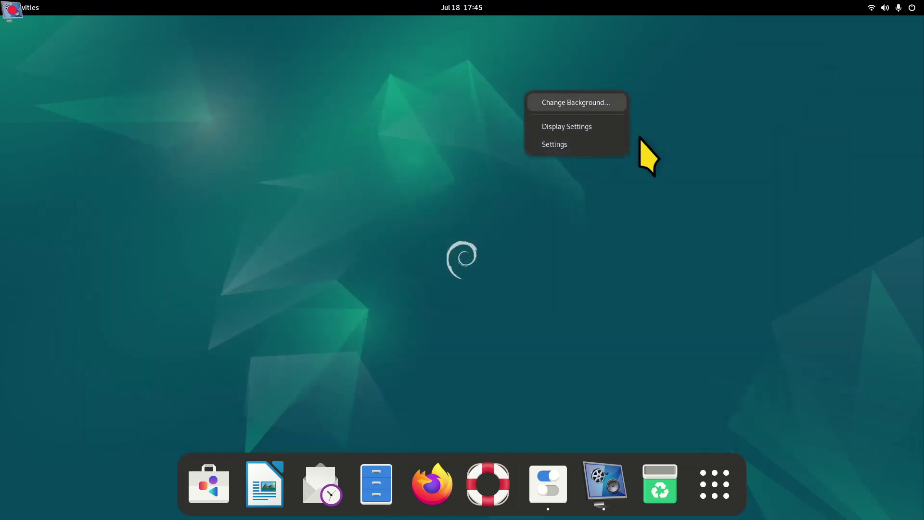
click(592, 103)
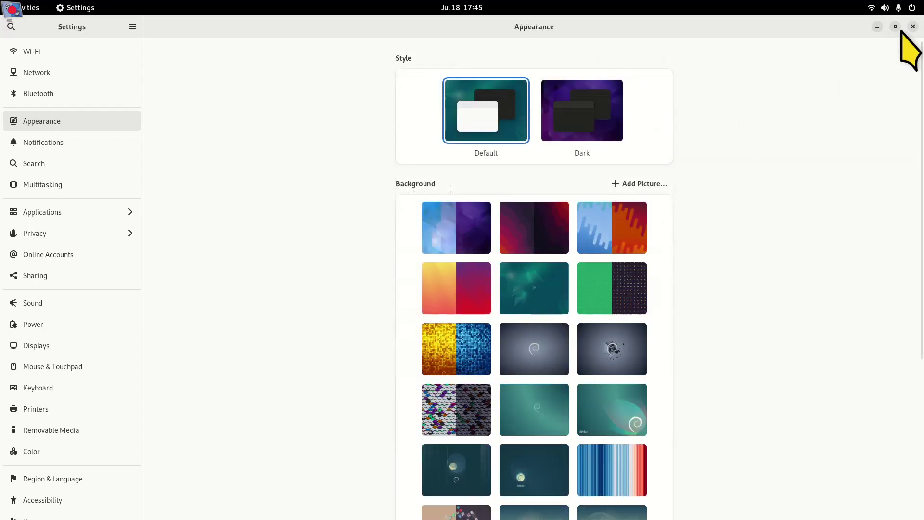
click(913, 27)
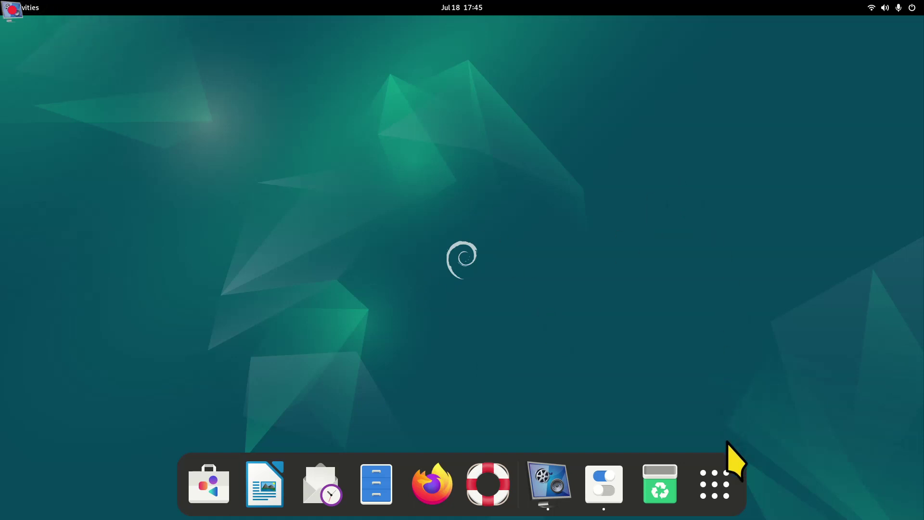
Open Extension Manager, look over the installed extensions including Dash to Dock for COSMIC, and close it.
click(720, 476)
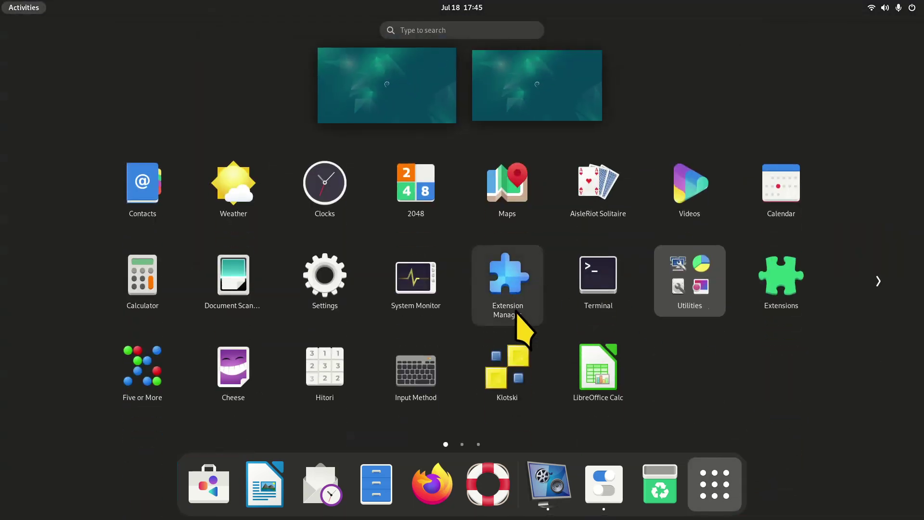
click(496, 270)
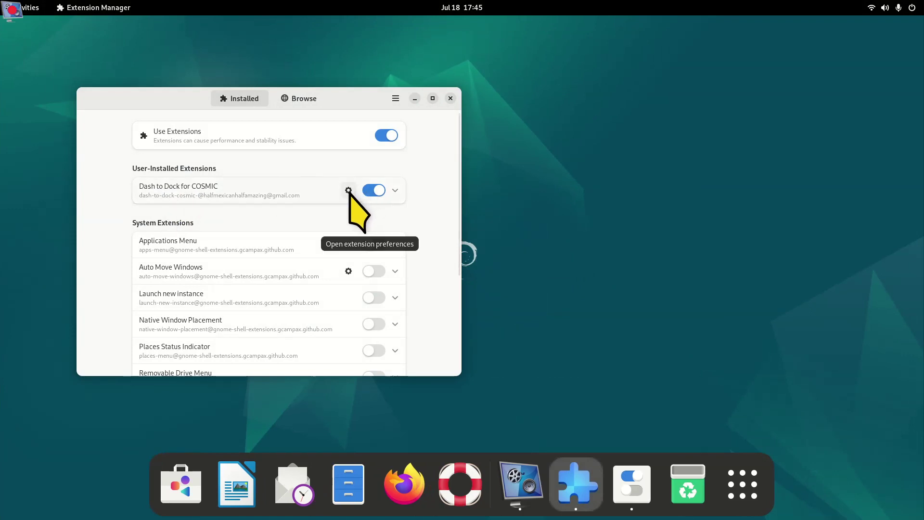
click(450, 99)
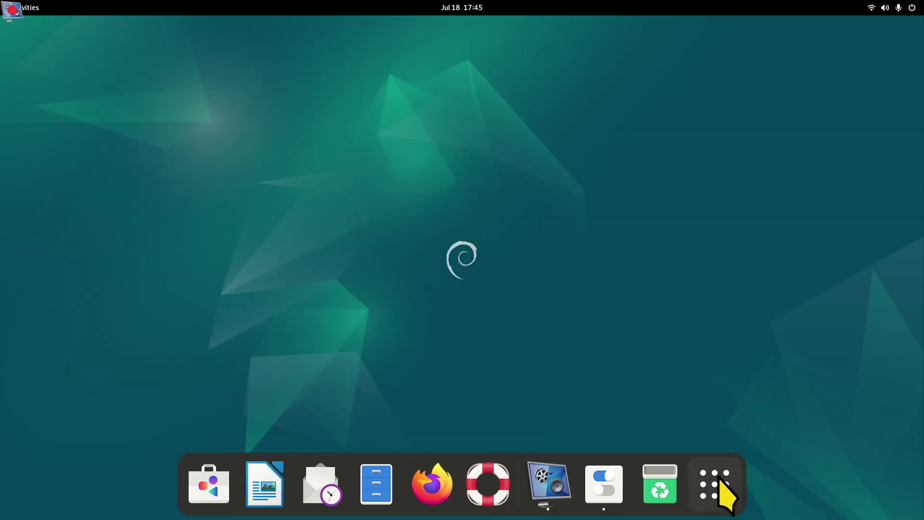
Launch the Extensions application and move its window closer to the middle of the desktop.
click(715, 486)
click(782, 278)
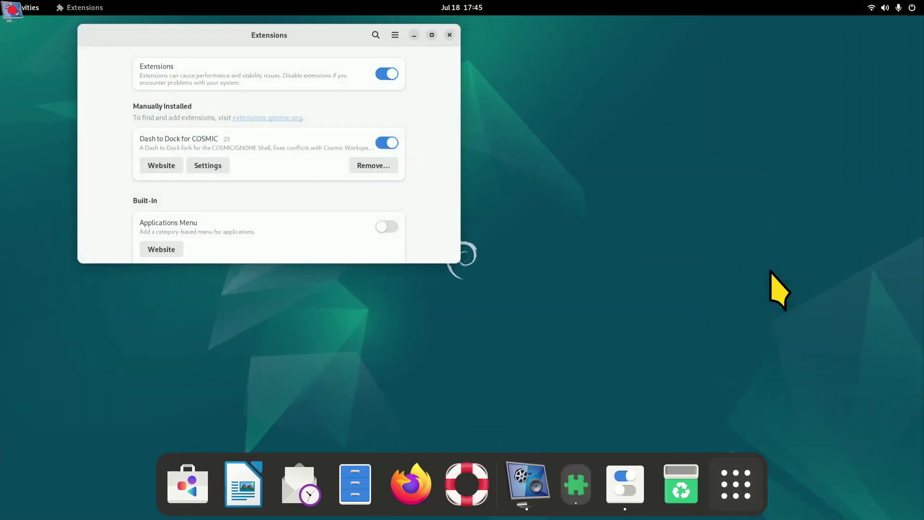
drag(287, 35, 356, 109)
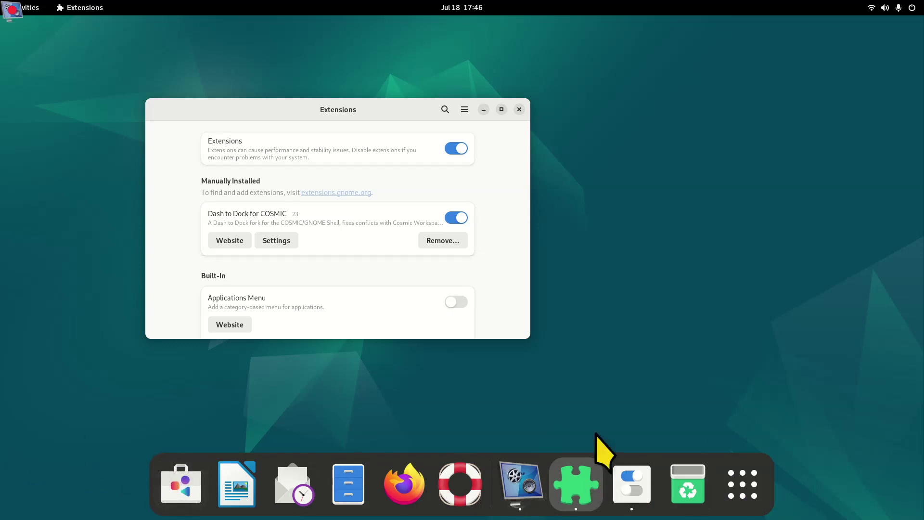
Open the Dash to Dock for COSMIC settings, and maximize, restore and reposition the settings window.
click(275, 240)
scroll(467, 202, down, 1)
drag(388, 26, 503, 4)
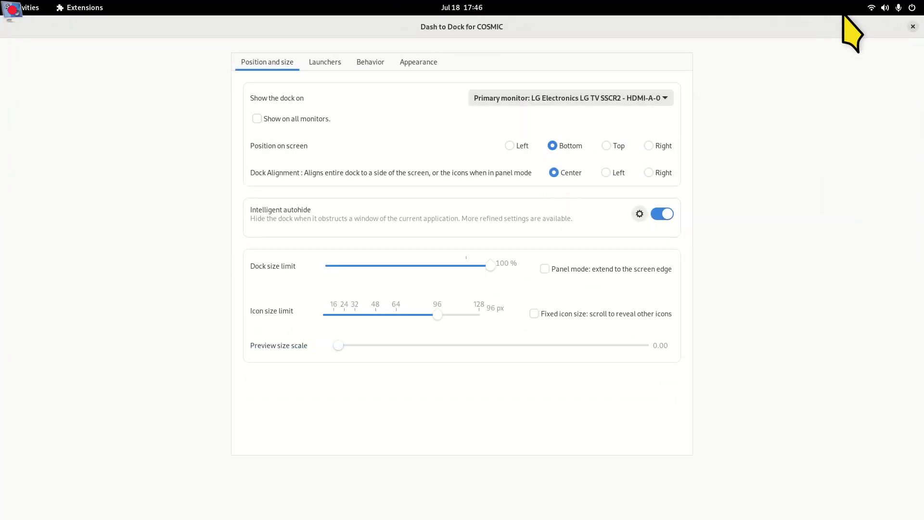
right_click(719, 19)
click(758, 70)
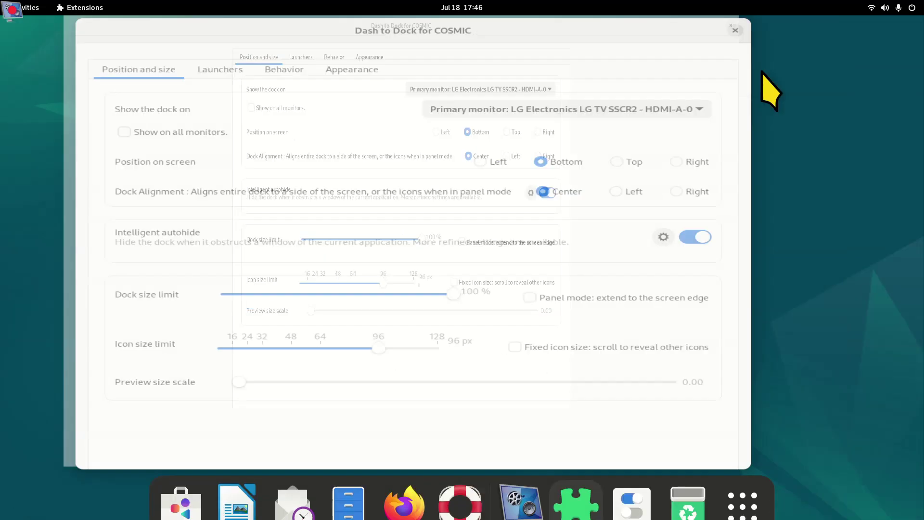
drag(493, 24, 559, 32)
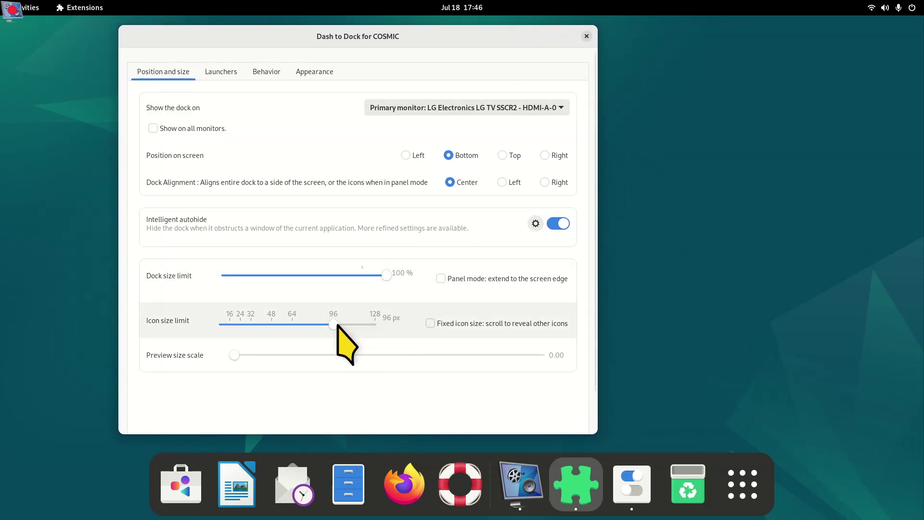
Reduce the dock's icon size limit to 10.2 px, and raise it to 128 px.
drag(336, 324, 222, 324)
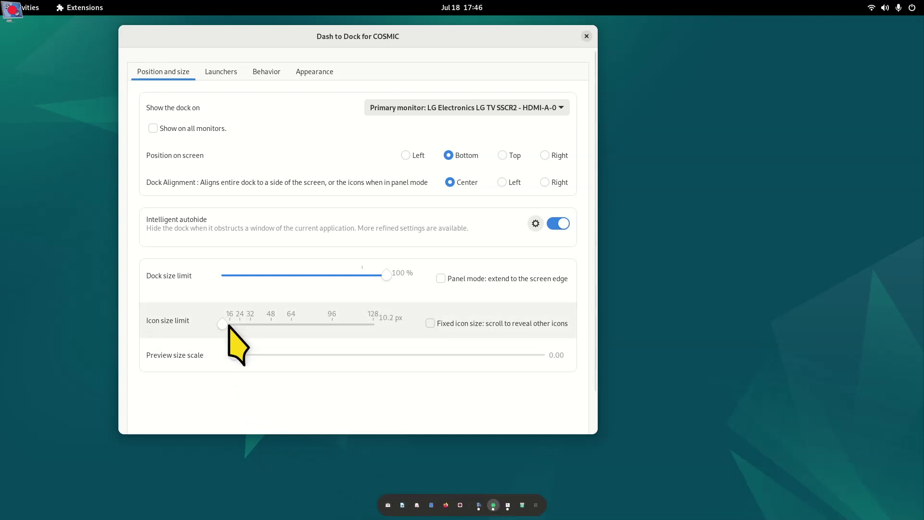
drag(223, 325, 376, 324)
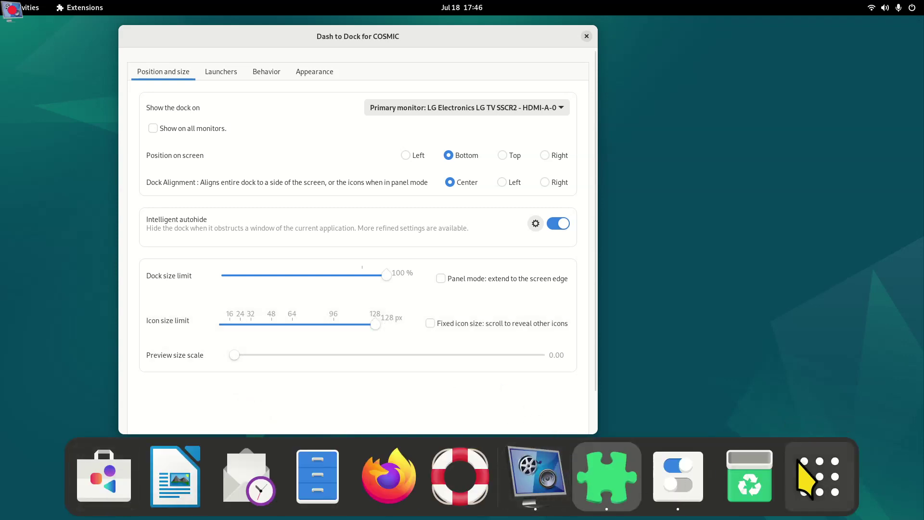
Set the dock's icon size limit to 96 px and swap the positions of the Firefox and Software launchers.
drag(374, 324, 332, 324)
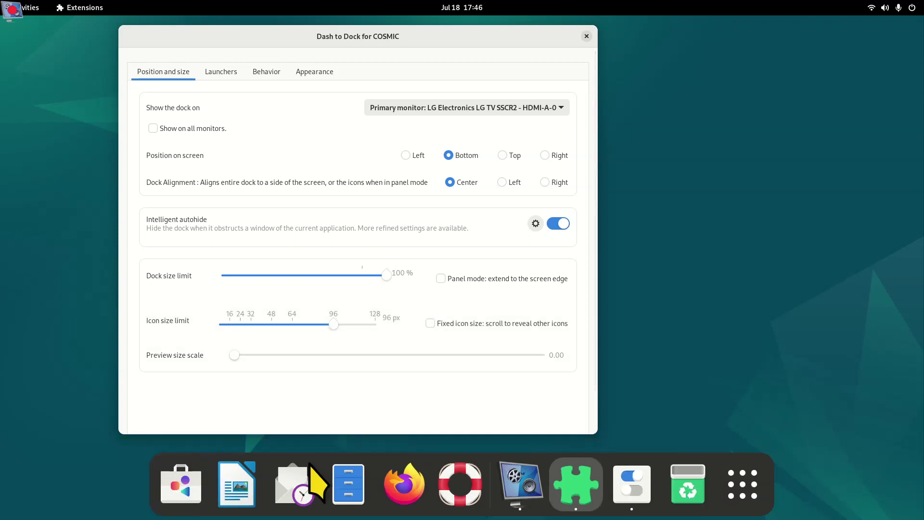
drag(404, 484, 448, 518)
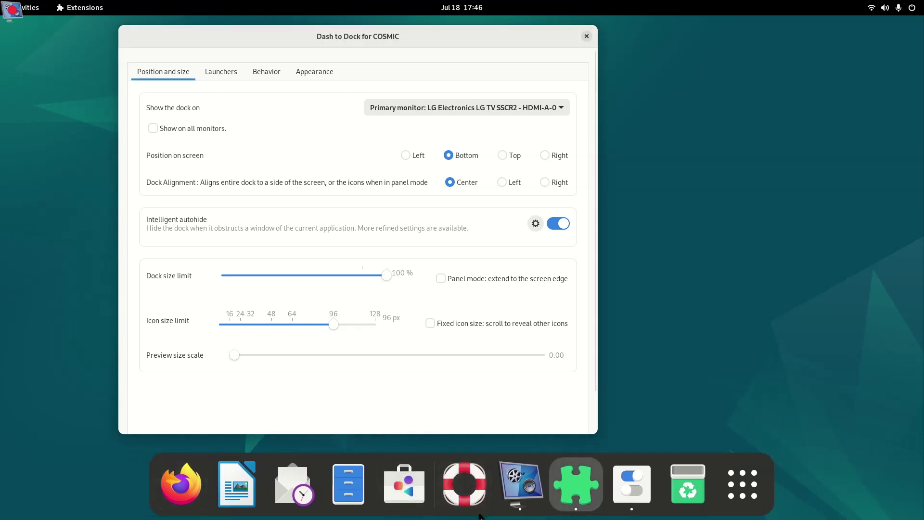
right_click(234, 481)
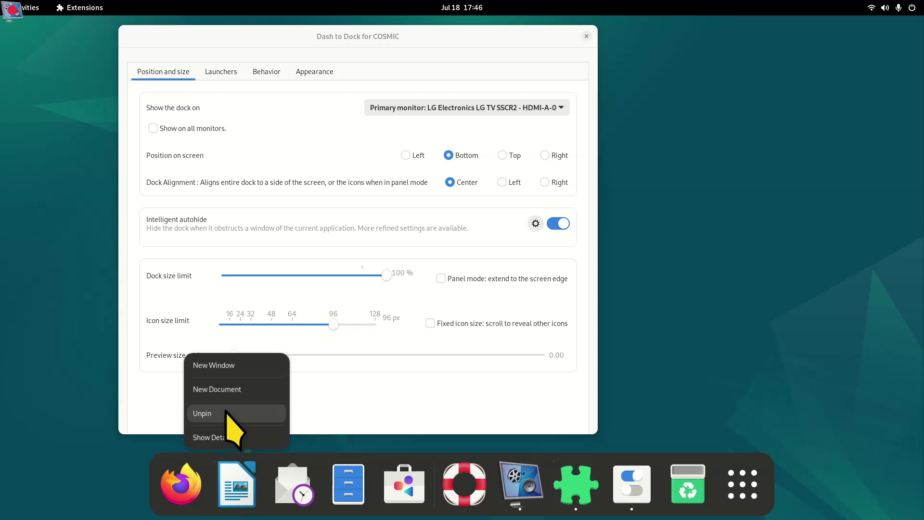
click(459, 389)
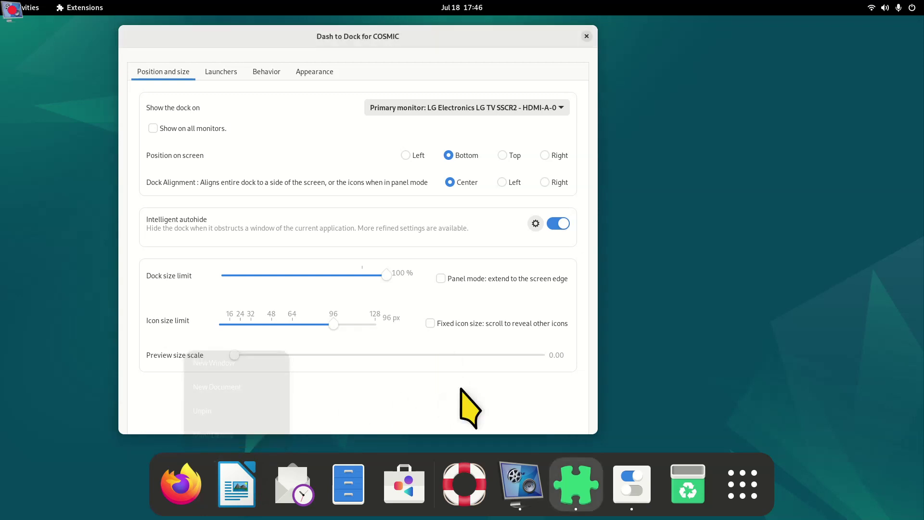
Turn on the dock's panel mode that extends it to the screen edge, and turn it off again.
click(441, 278)
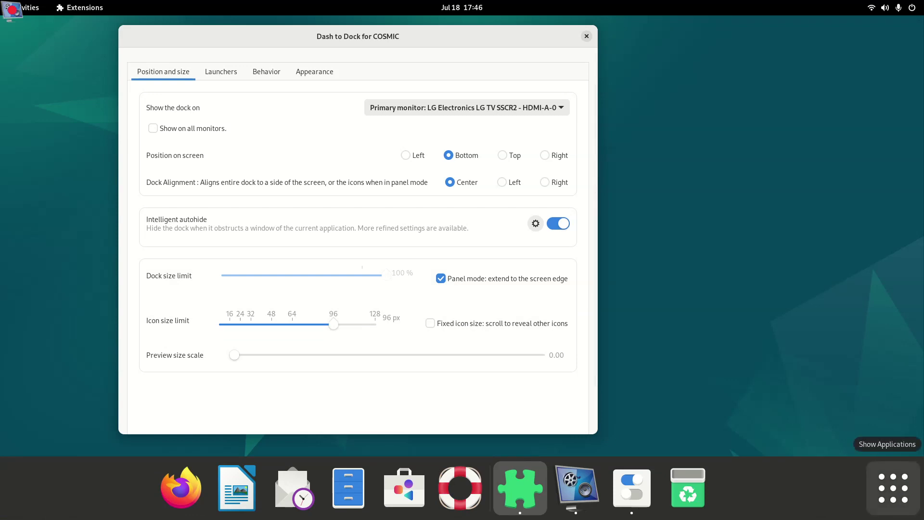
click(441, 278)
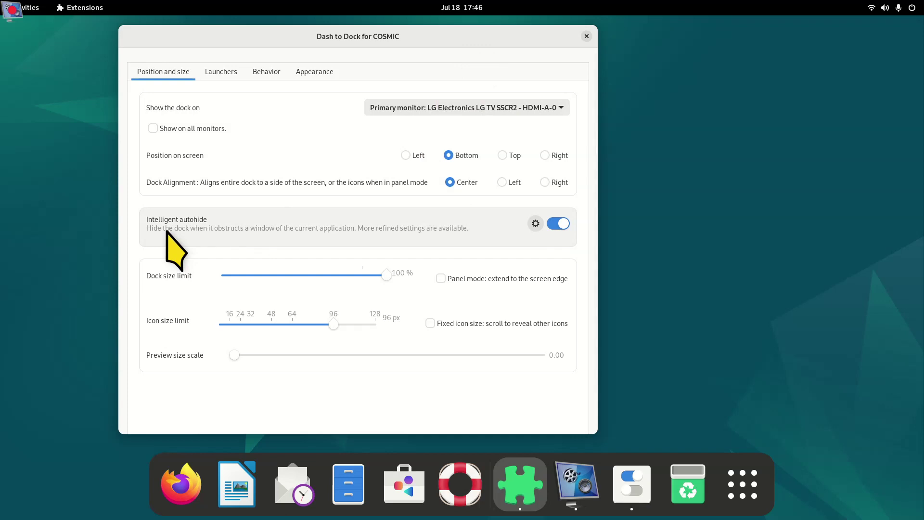
Test the dock's intelligent autohide by opening Firefox, restoring and shortening its window until it clears the dock, and closing it.
click(177, 484)
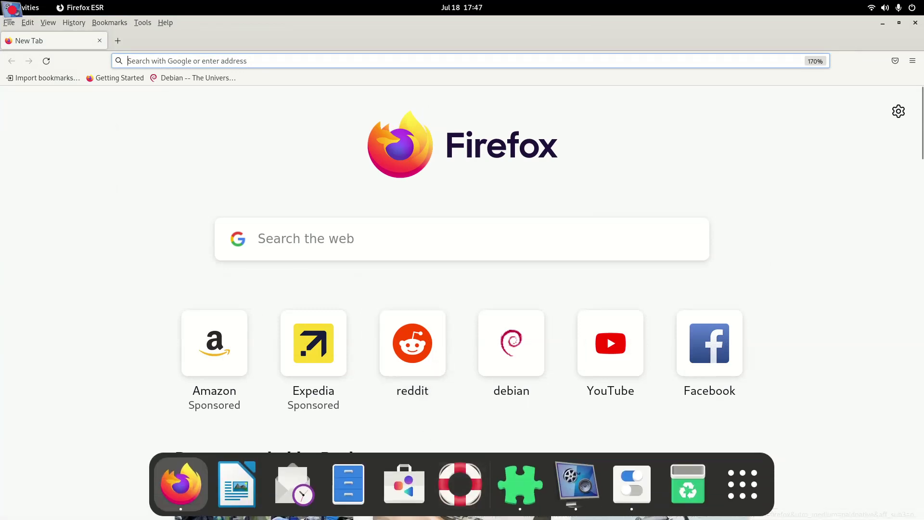
click(899, 22)
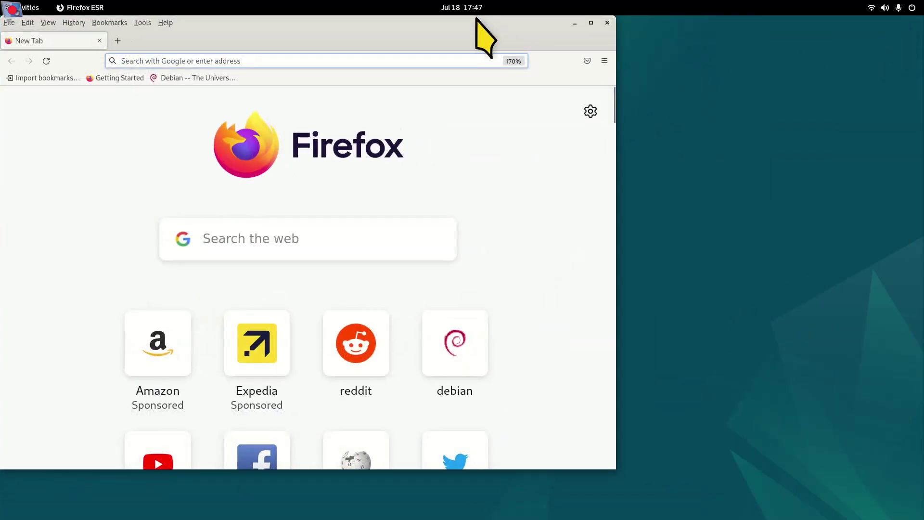
drag(509, 469, 512, 444)
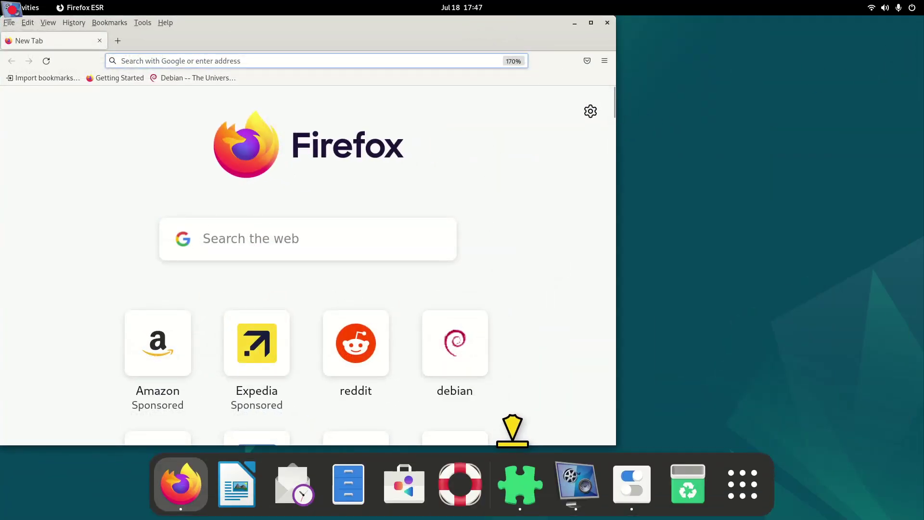
click(607, 22)
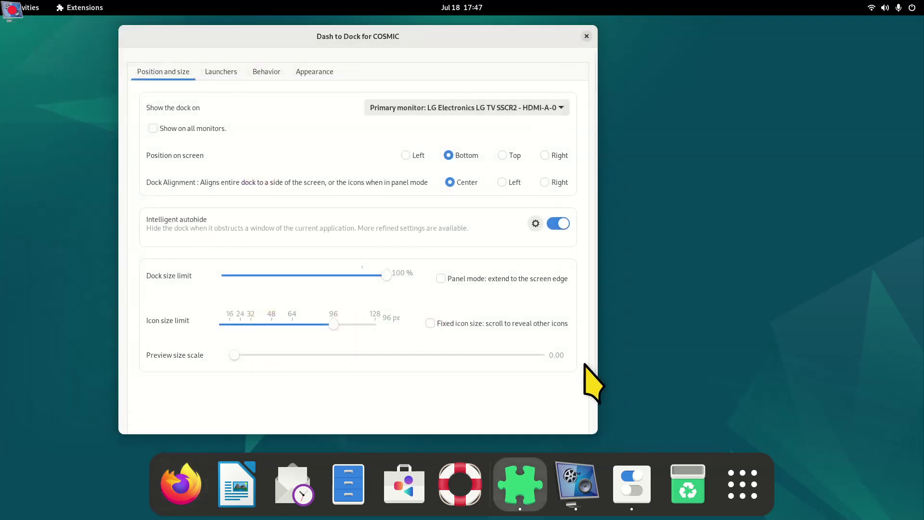
Toggle the dock's Show Applications icon off and on in the launcher settings, and check that it opens and closes the application grid.
drag(374, 40, 414, 41)
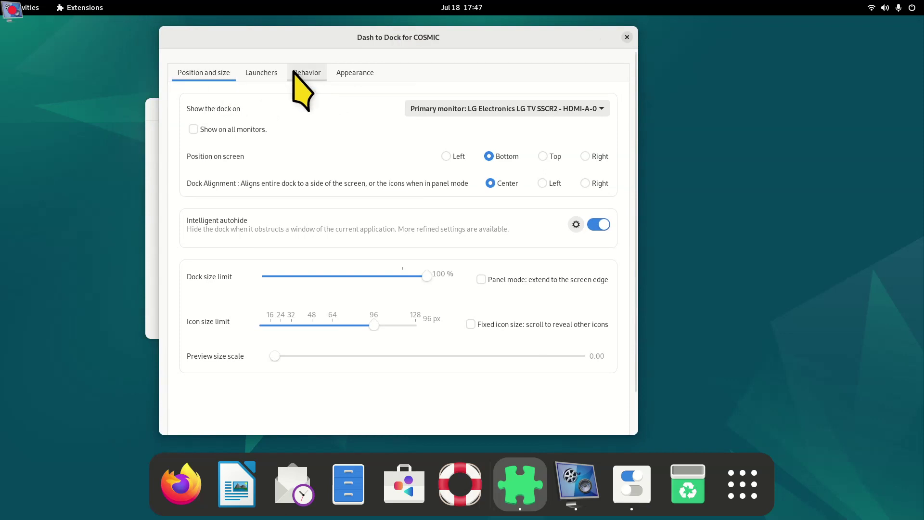
click(259, 74)
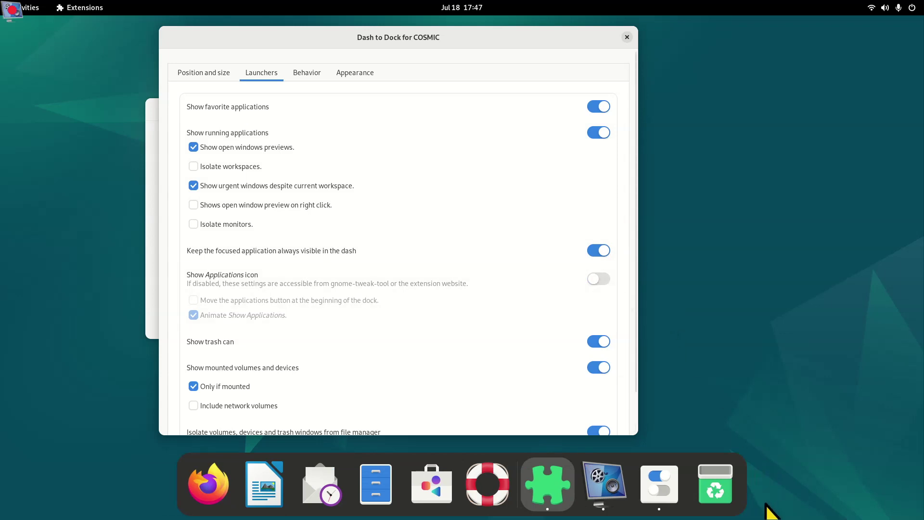
click(616, 284)
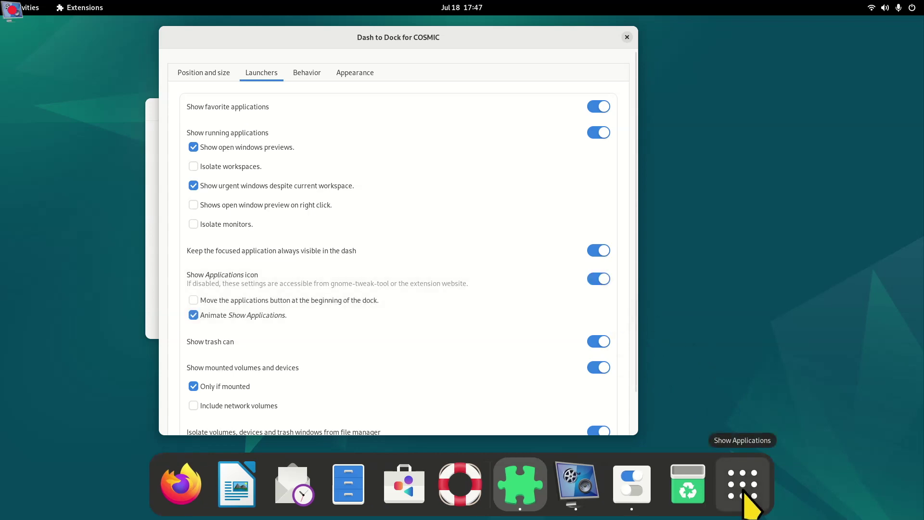
click(744, 486)
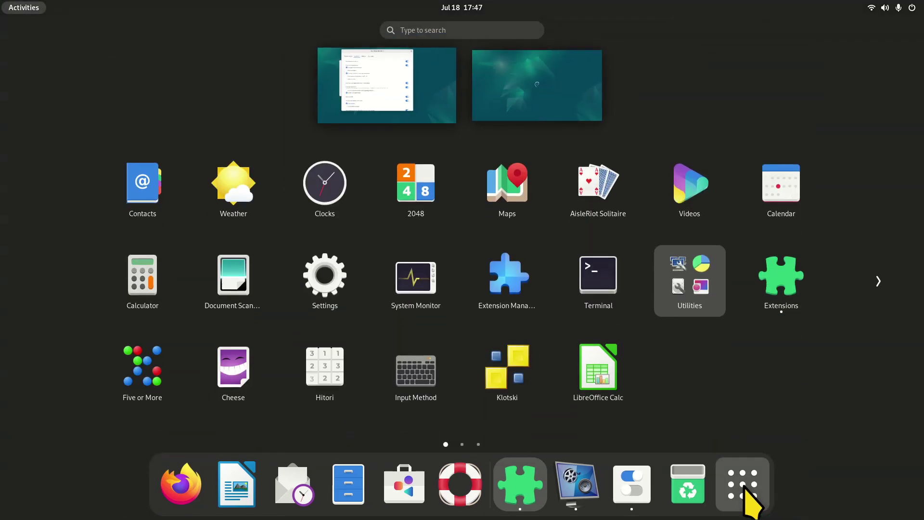
click(744, 486)
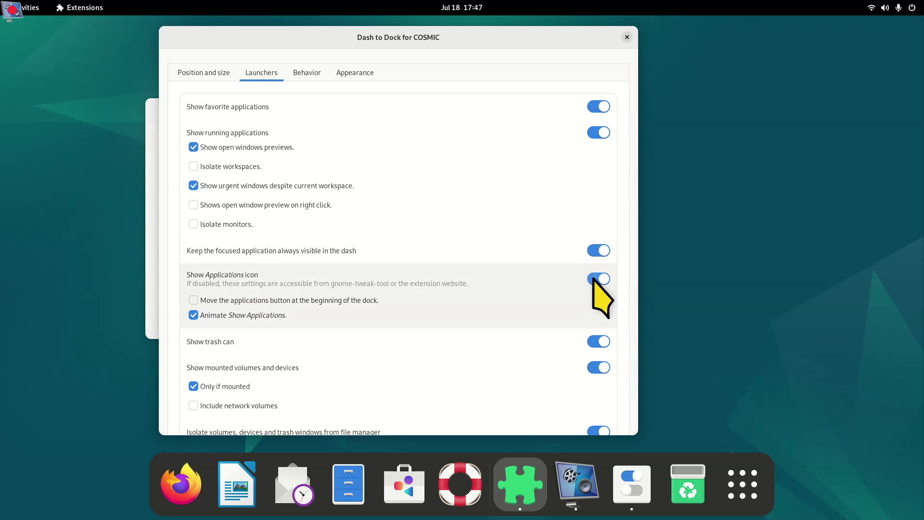
Look over the dock's Behavior and Appearance settings, and close the settings and Extensions windows.
drag(633, 118, 626, 77)
click(308, 72)
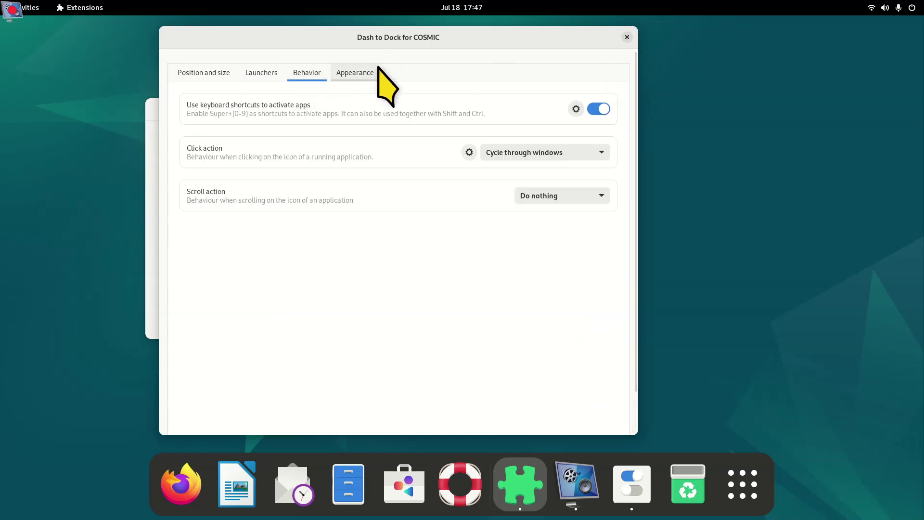
click(367, 72)
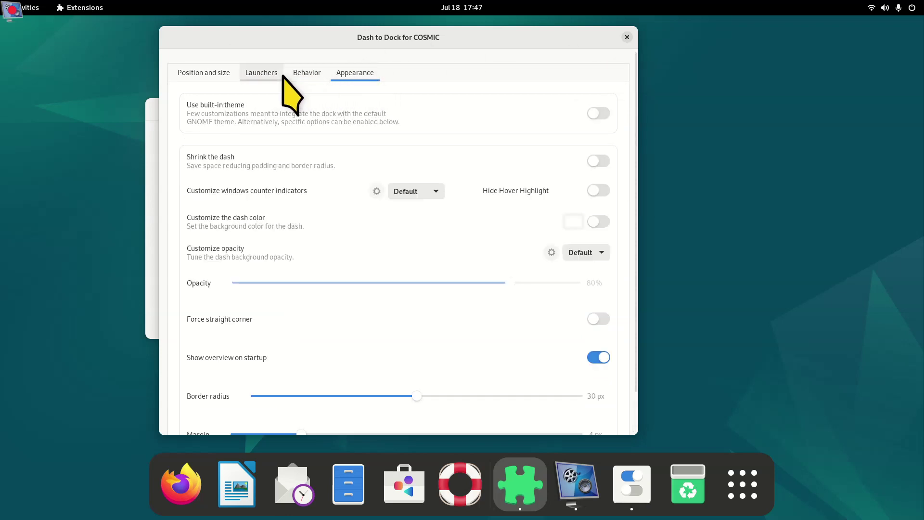
click(198, 74)
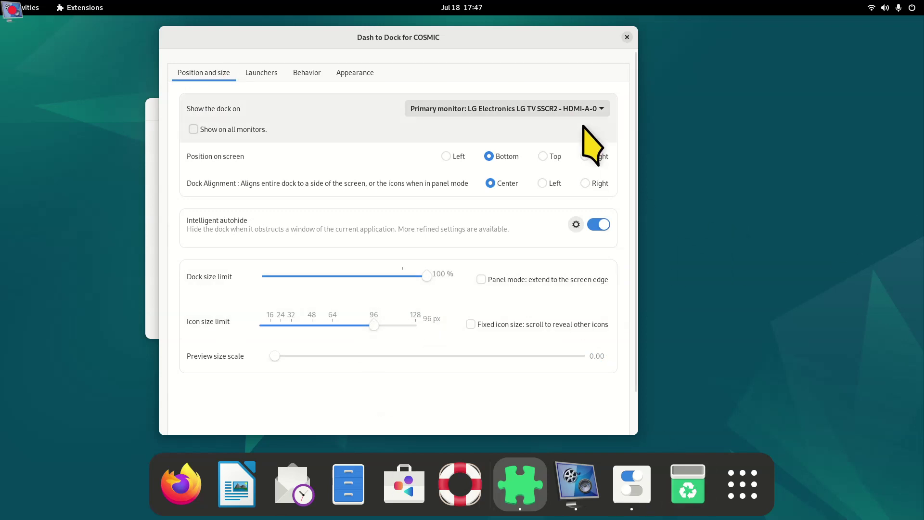
click(627, 38)
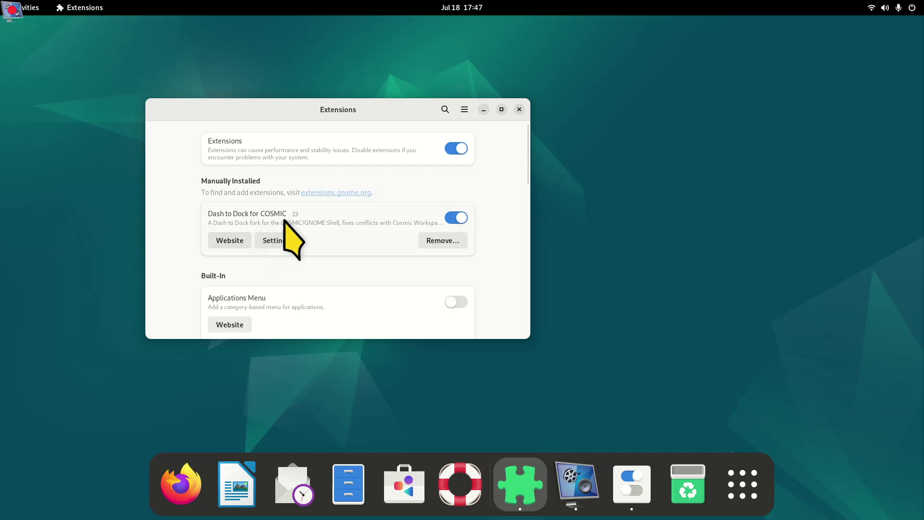
click(519, 110)
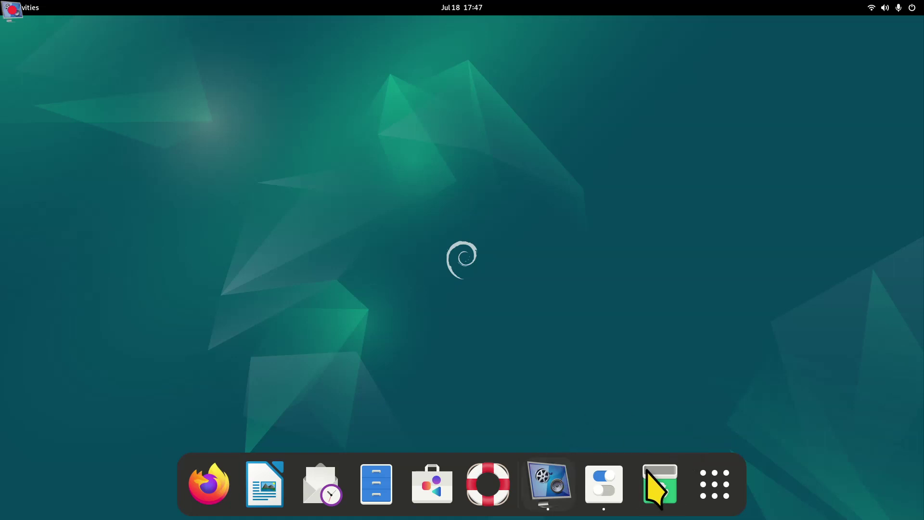
Launch Firefox from the dock, open a second tab and close it.
click(211, 492)
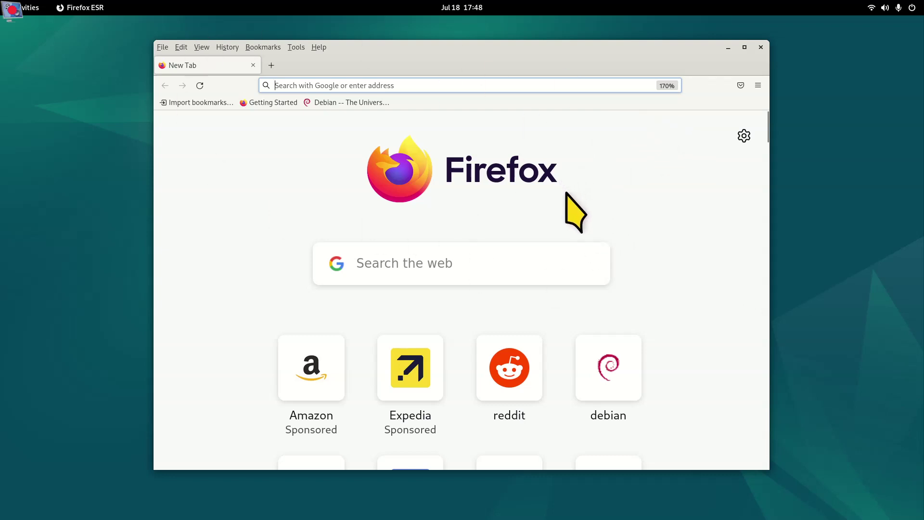
key(ctrl+t)
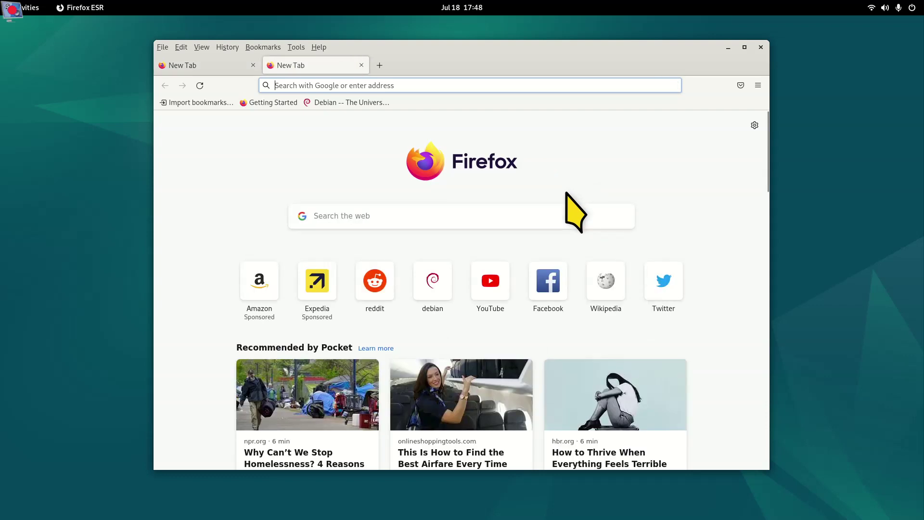
middle_click(317, 65)
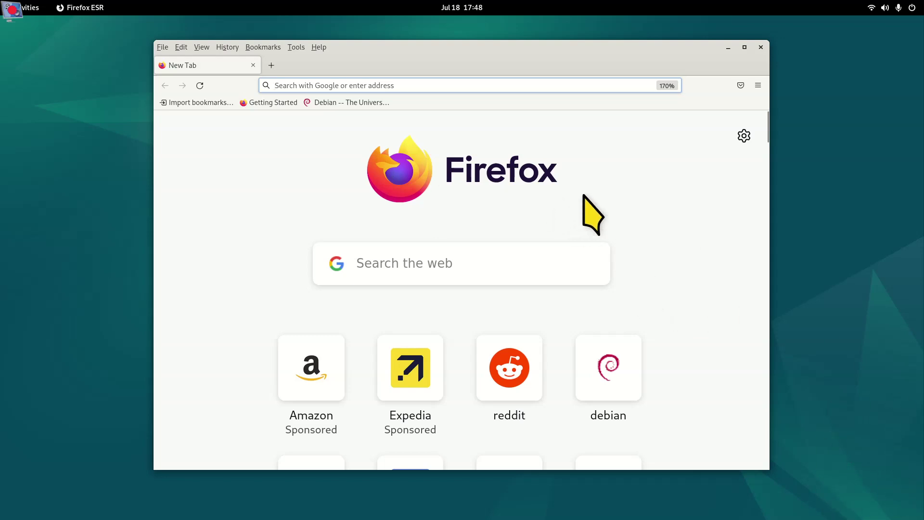
Zoom the Firefox new tab page out to 30% and in to 500%.
key(ctrl+minus)
key(ctrl+minus)
key(ctrl+minus)
key(ctrl+minus)
key(ctrl+minus)
key(ctrl+minus)
key(ctrl+minus)
key(ctrl+minus)
key(ctrl+minus)
key(ctrl+minus)
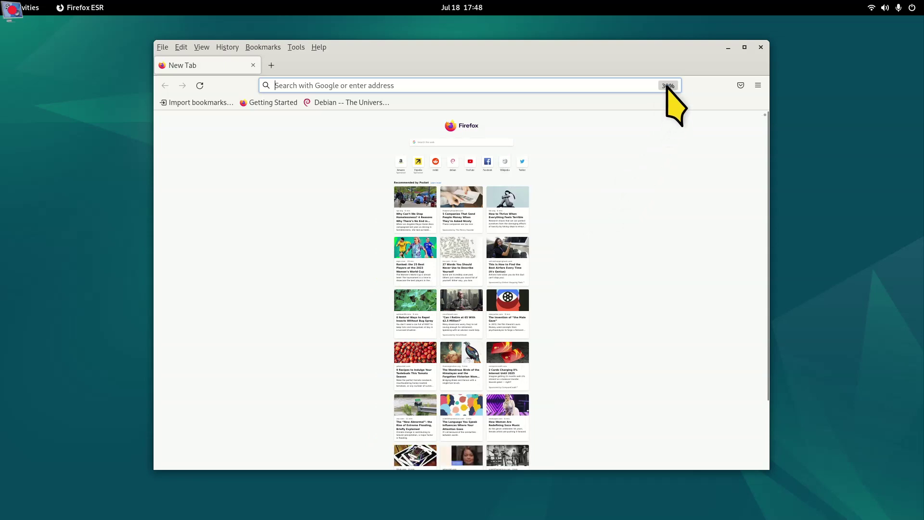
ctrl+scroll(657, 328, up, 15)
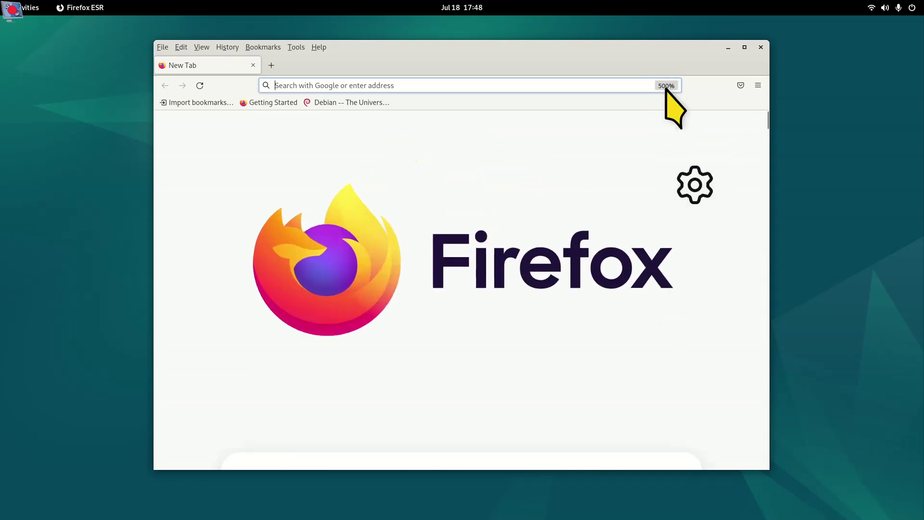
Zoom the new tab page out and in again to end at 130%, and scroll down and back to its beginning.
ctrl+scroll(489, 243, down, 1)
ctrl+scroll(489, 243, down, 14)
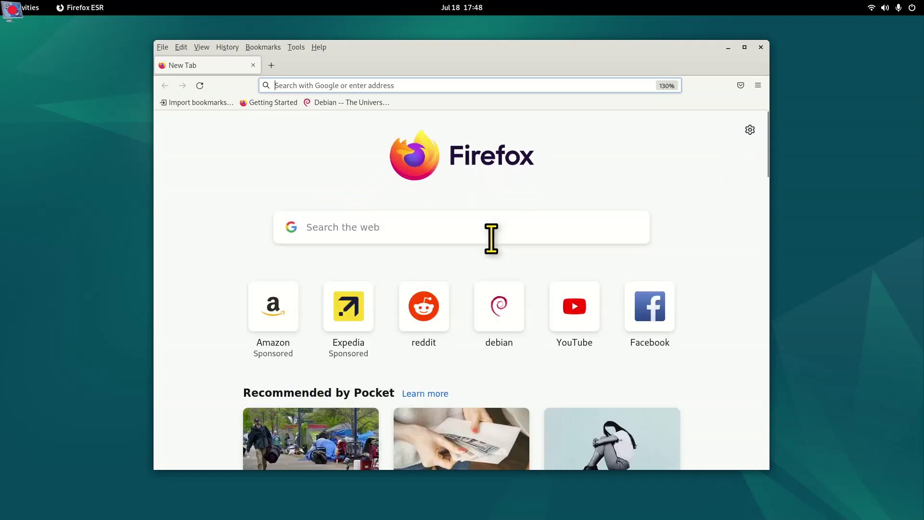
ctrl+scroll(495, 241, up, 2)
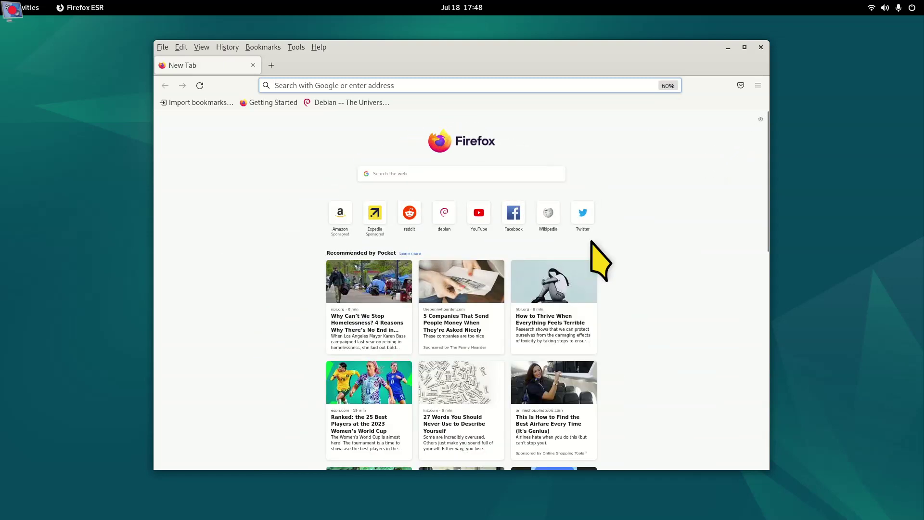
ctrl+scroll(640, 279, up, 5)
ctrl+scroll(640, 261, down, 1)
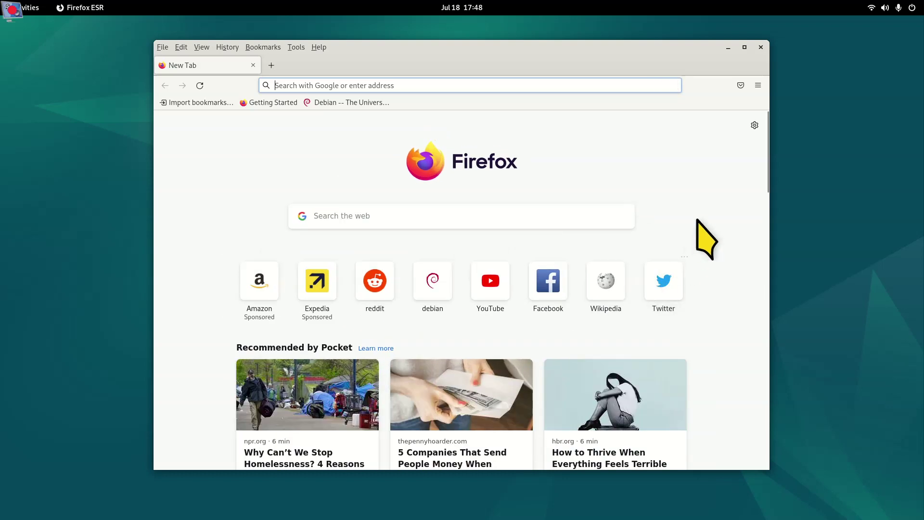
ctrl+scroll(679, 206, down, 2)
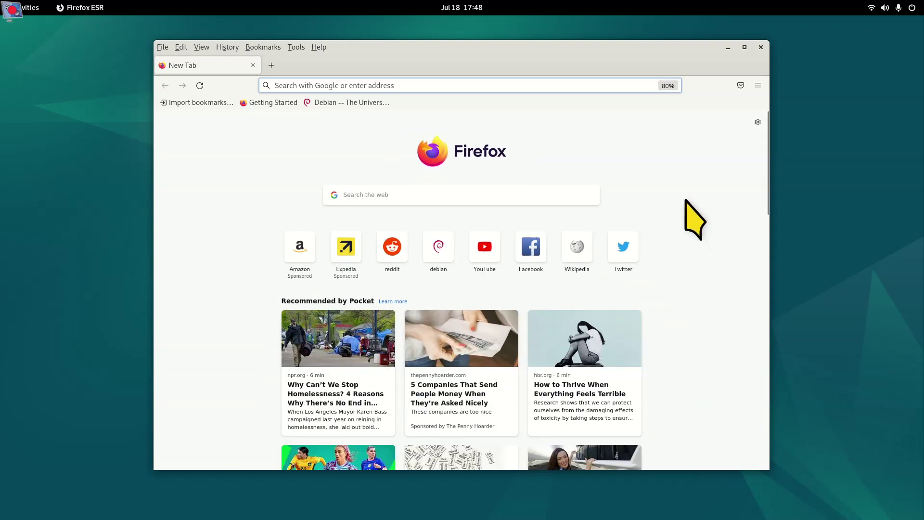
scroll(681, 200, up, 5)
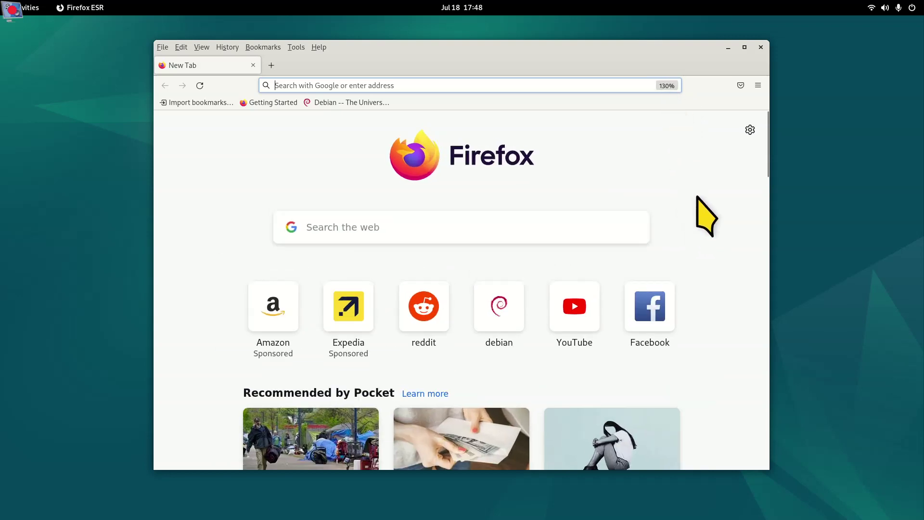
scroll(699, 198, down, 10)
scroll(698, 197, up, 8)
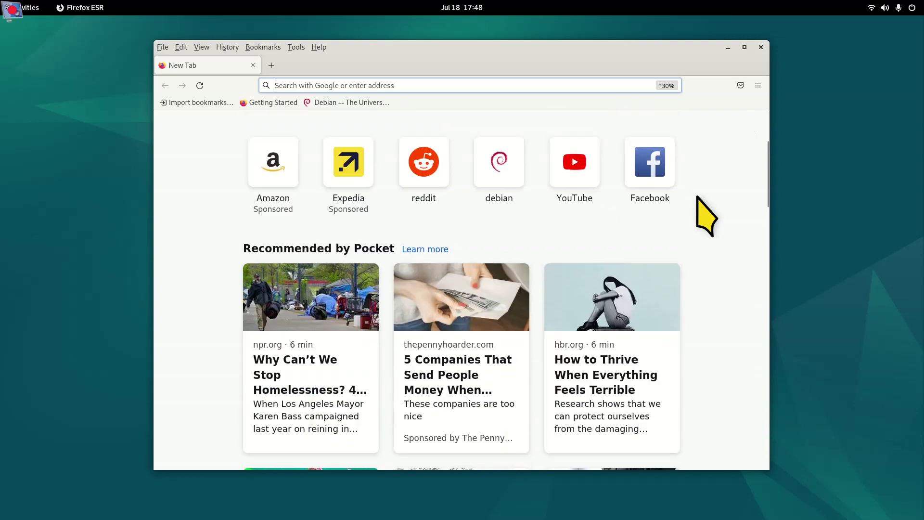
scroll(698, 198, up, 3)
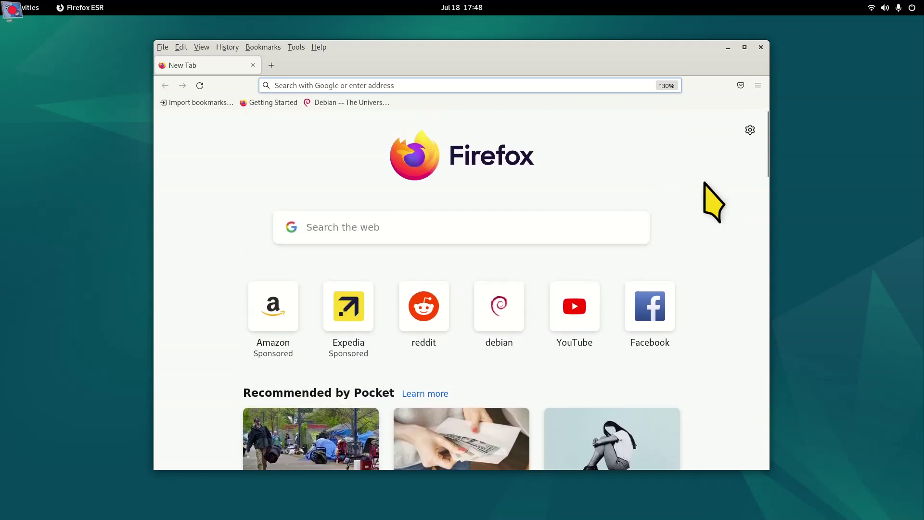
Maximize the Firefox window and close it.
double_click(544, 65)
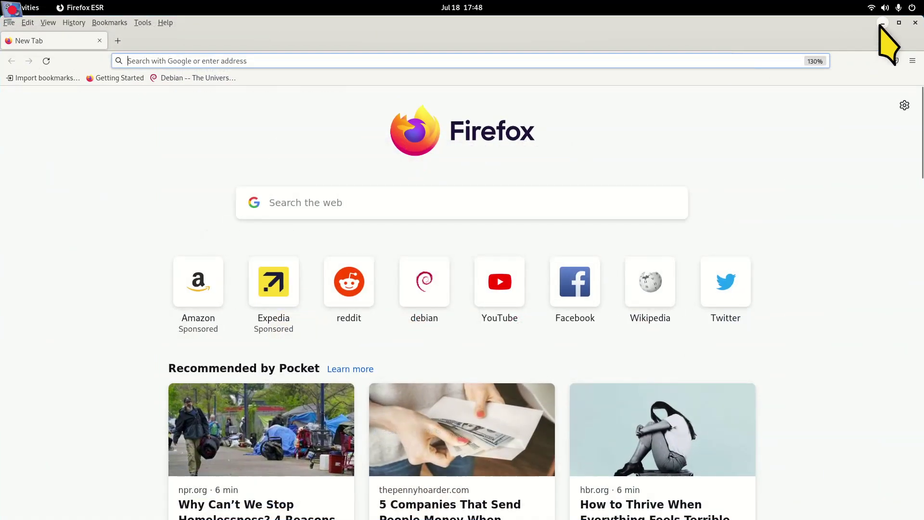
key(super)
click(718, 487)
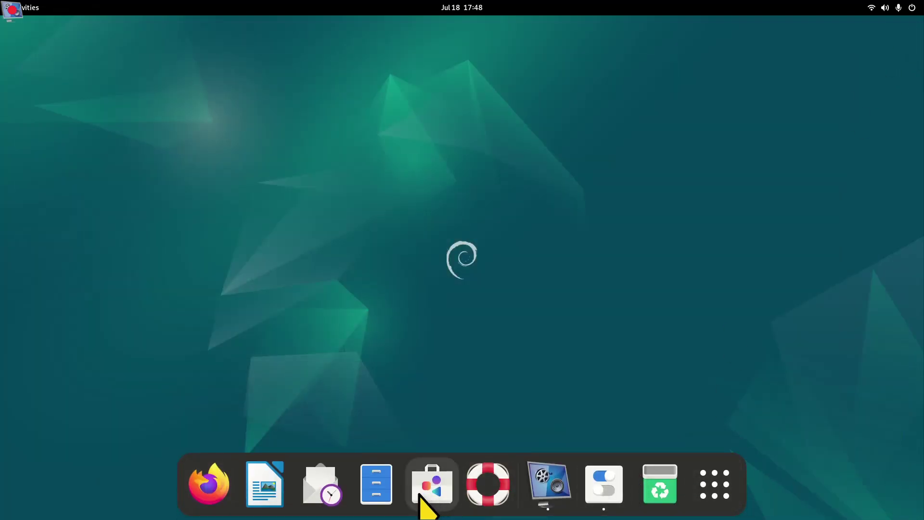
Open the Files window on the home folder and close it again.
click(378, 486)
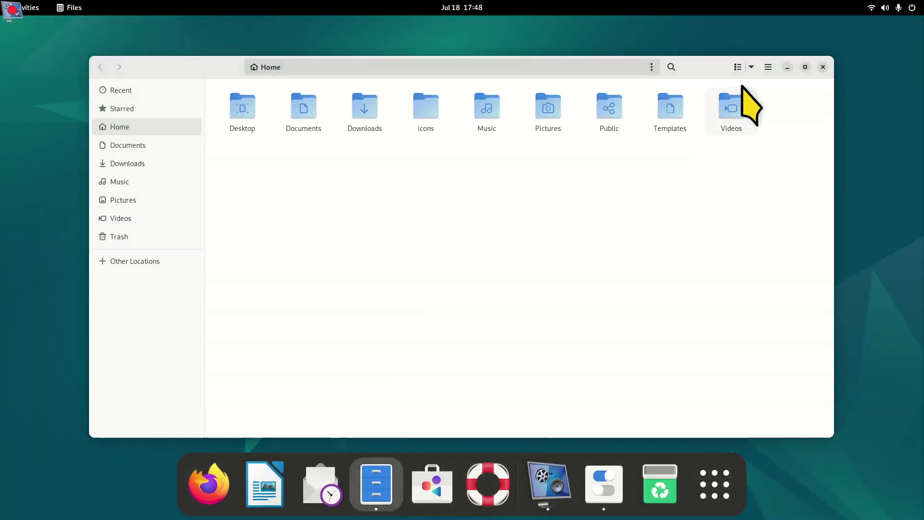
click(823, 68)
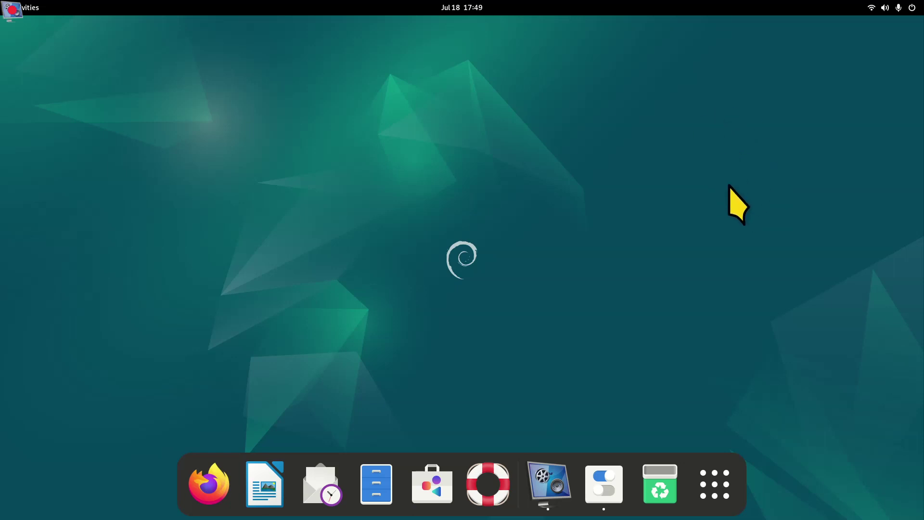
Bring up Tweaks and set the cursor theme to Adwaita (default) in the Appearance settings.
click(603, 486)
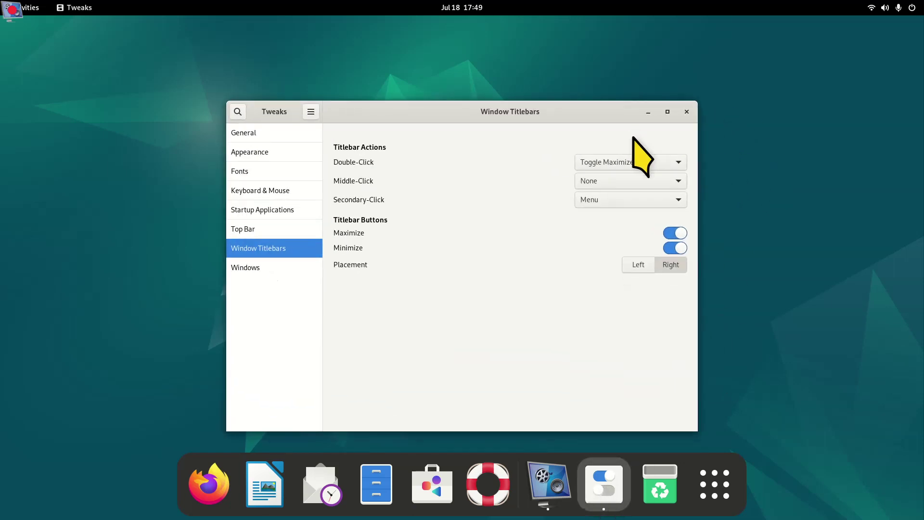
click(255, 151)
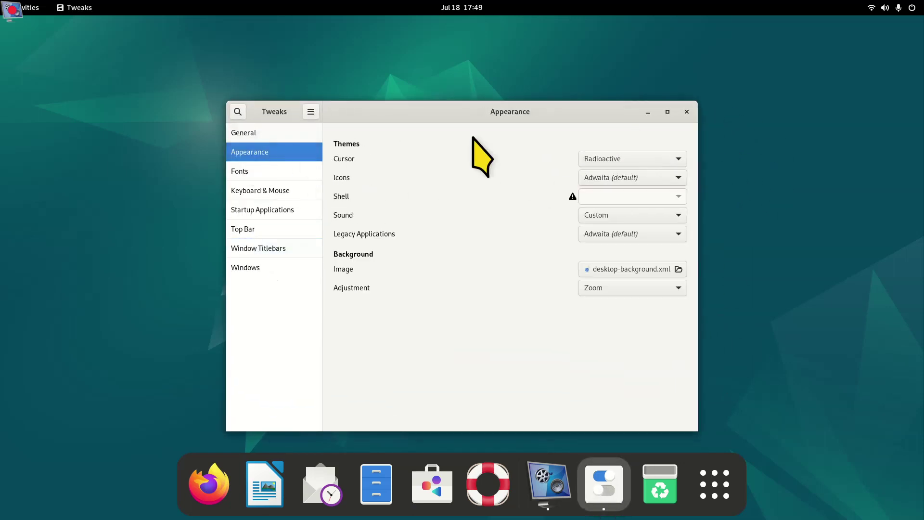
click(634, 156)
click(644, 85)
click(877, 9)
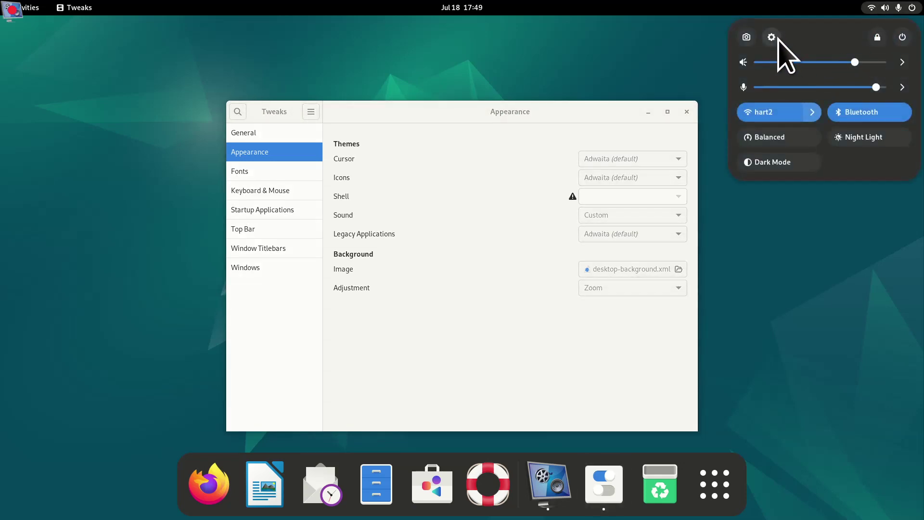
click(822, 319)
right_click(767, 159)
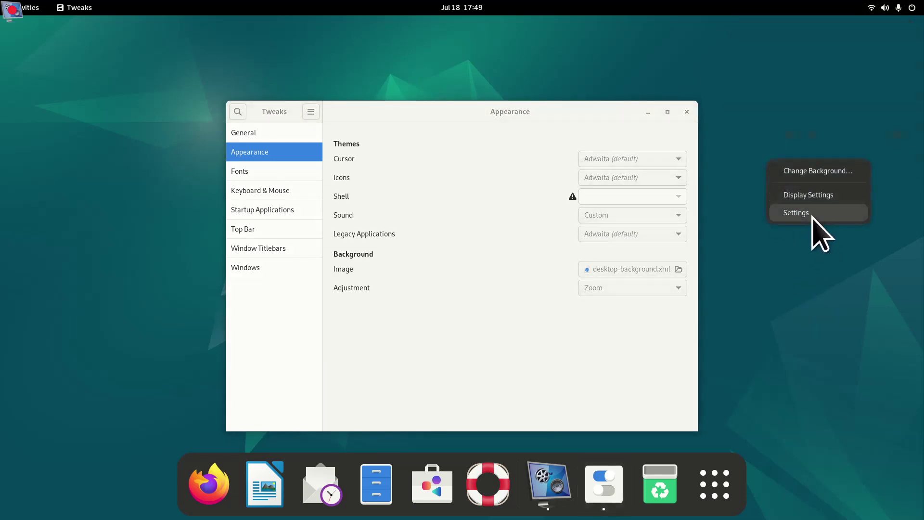
click(811, 438)
Try the smallest cursor size in the Accessibility settings, set it back to Largest and close Settings.
click(715, 484)
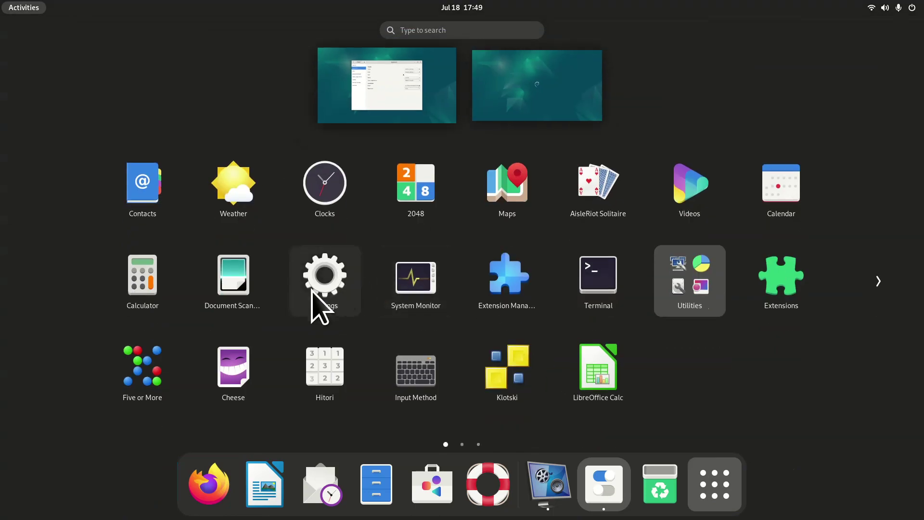
click(318, 284)
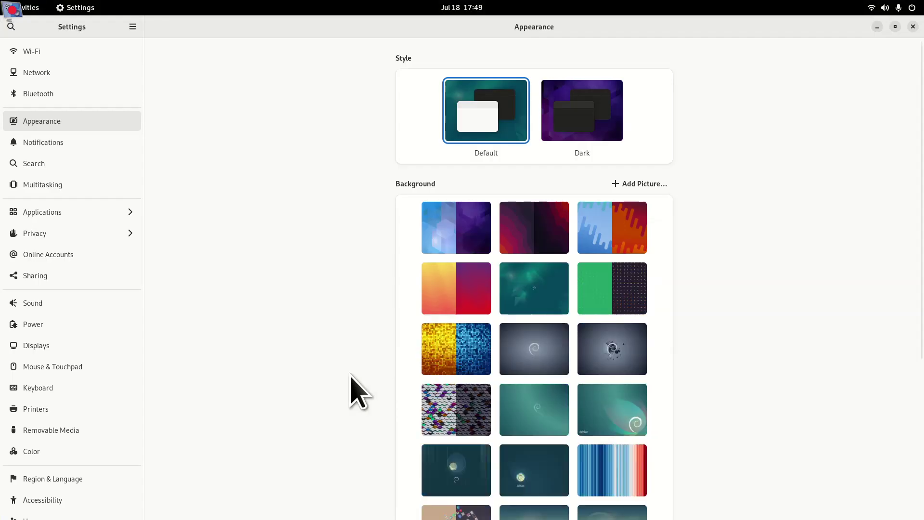
click(61, 499)
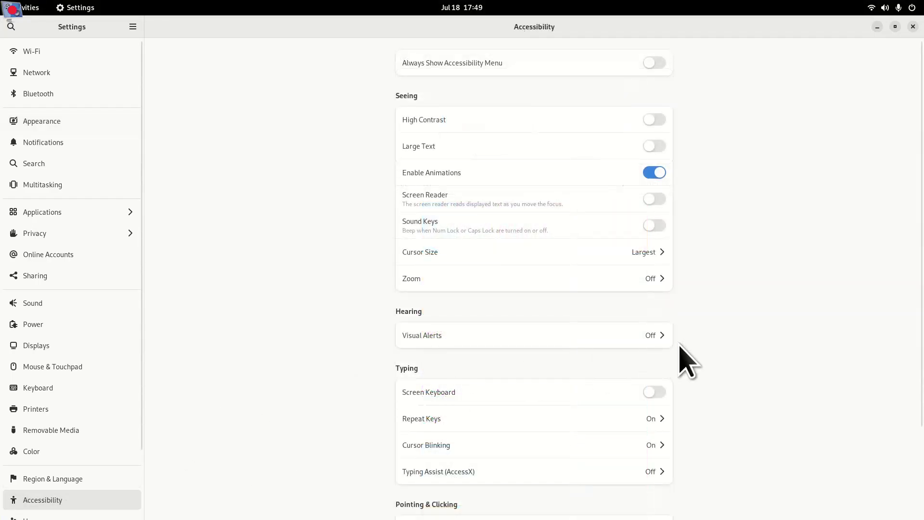
click(436, 255)
click(351, 291)
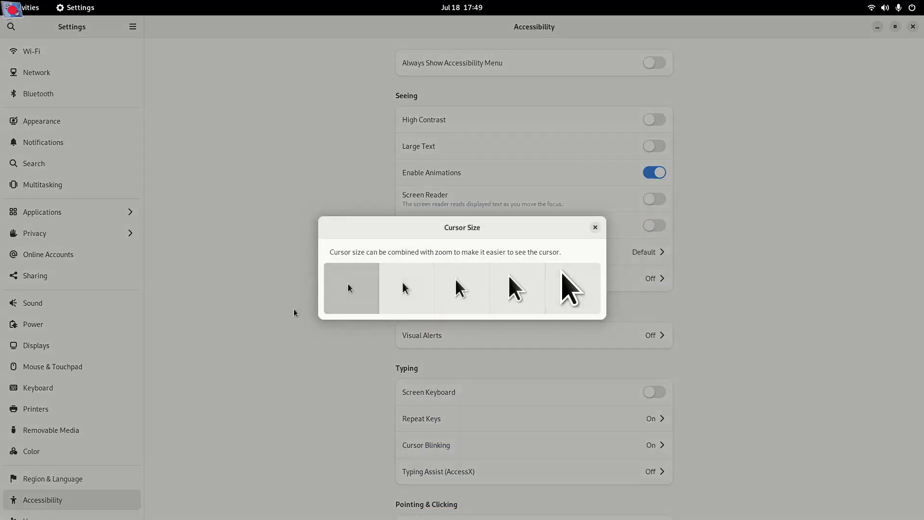
click(587, 287)
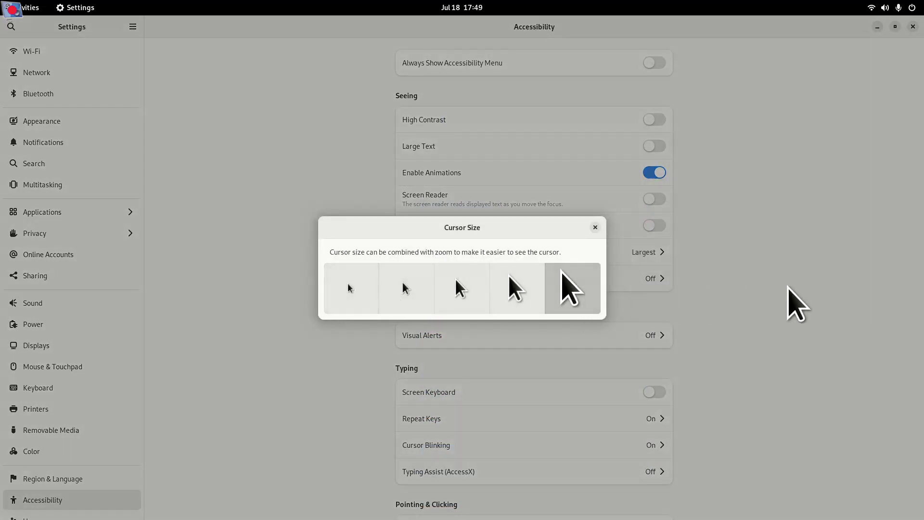
click(596, 228)
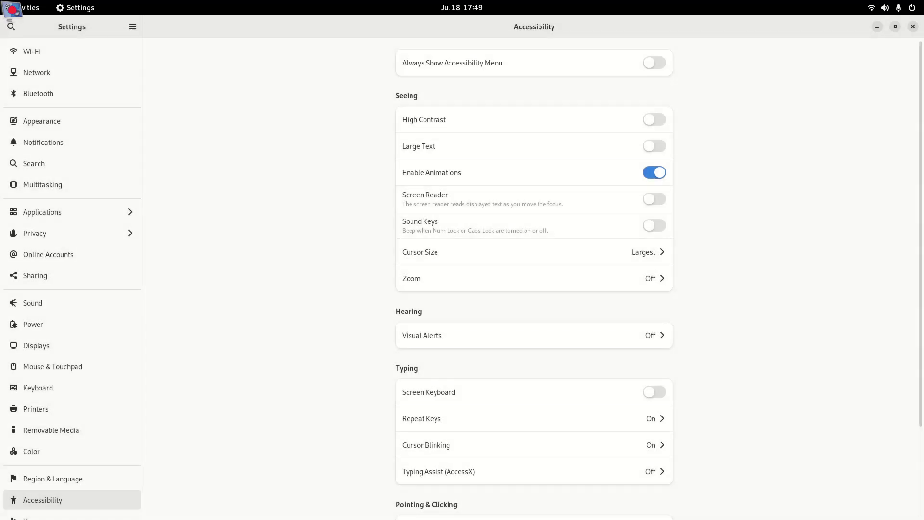
click(914, 27)
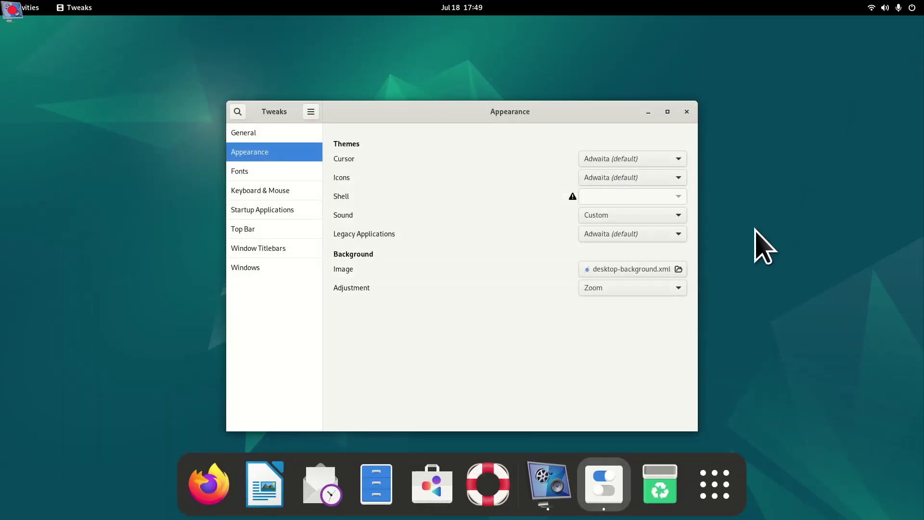
Set the cursor theme to Radioactive in the Tweaks appearance settings.
click(631, 159)
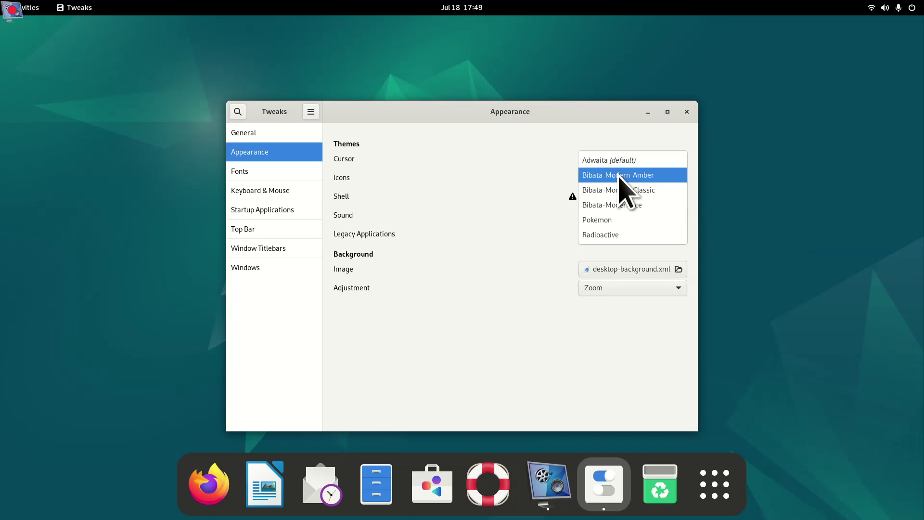
click(611, 235)
Switch to a new Files window, reposition it and show the hidden files of the home folder.
click(385, 475)
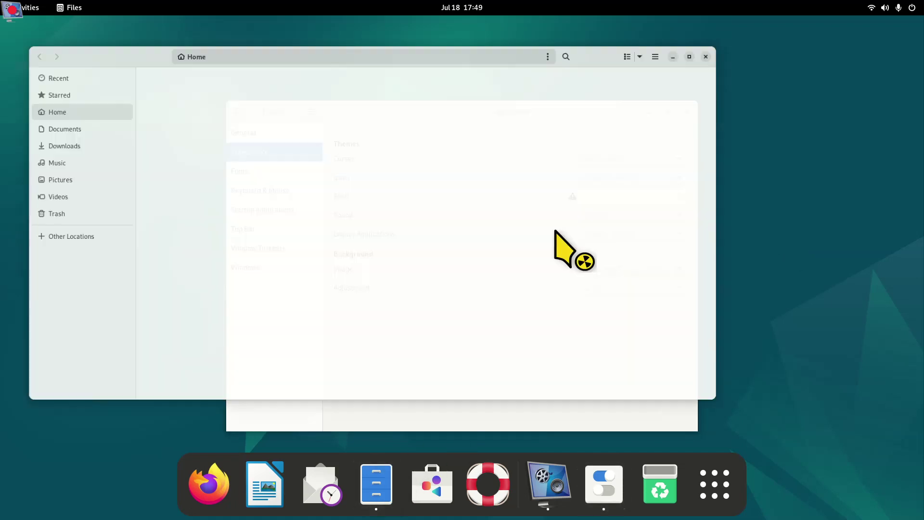
drag(612, 23, 686, 59)
click(753, 63)
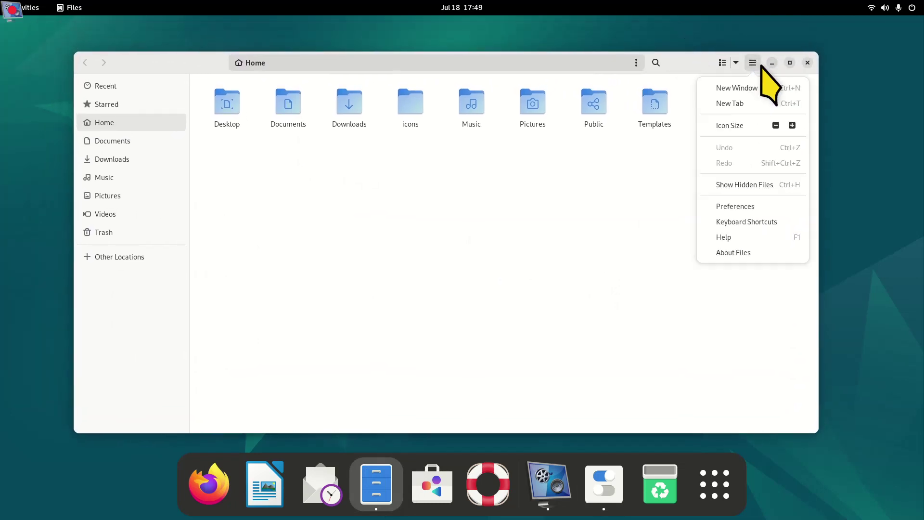
click(790, 186)
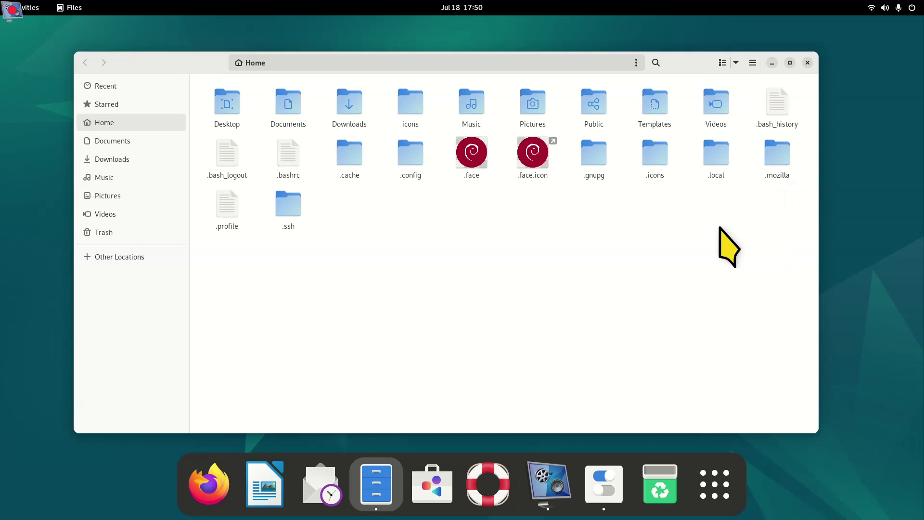
Enlarge the icons of the home folder strongly and reduce them to a medium size that fits the window.
key(ctrl+plus)
key(ctrl+plus)
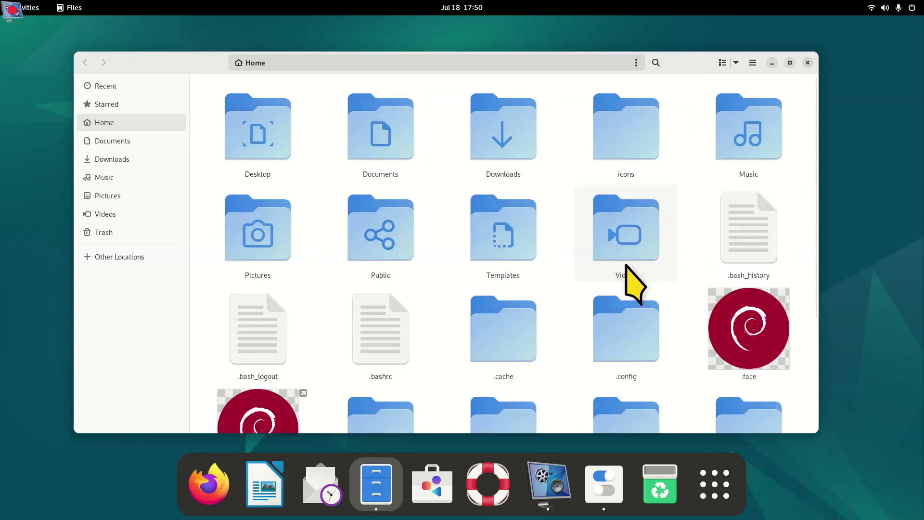
key(ctrl+minus)
key(ctrl+minus)
key(ctrl+plus)
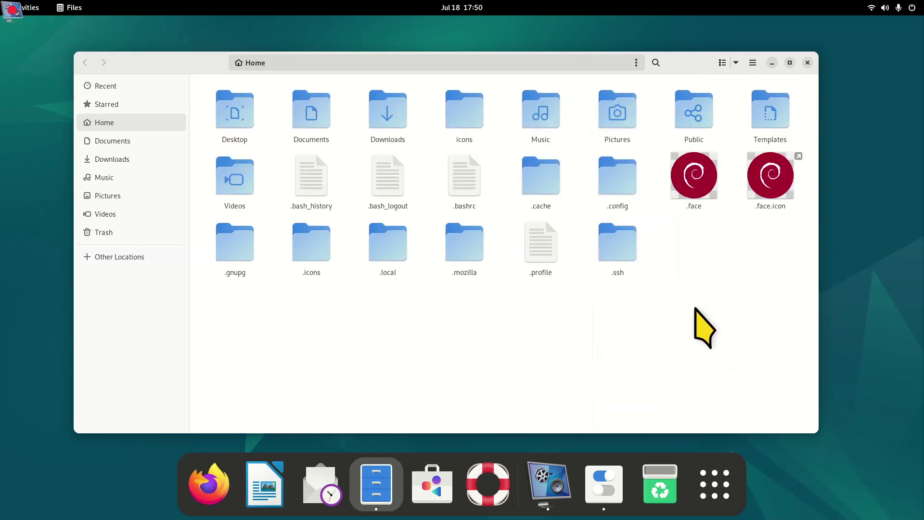
Show the New Folder option in the home folder's context menu and open the hidden .icons folder.
click(310, 250)
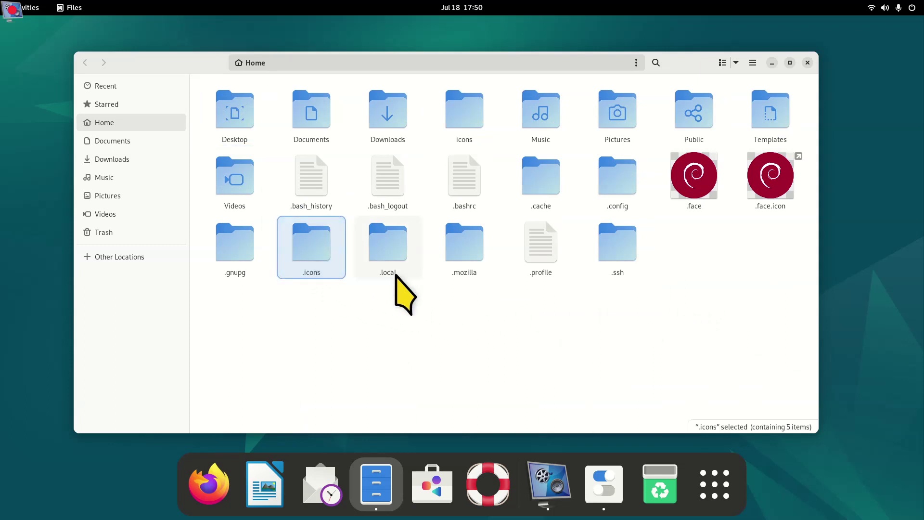
right_click(362, 305)
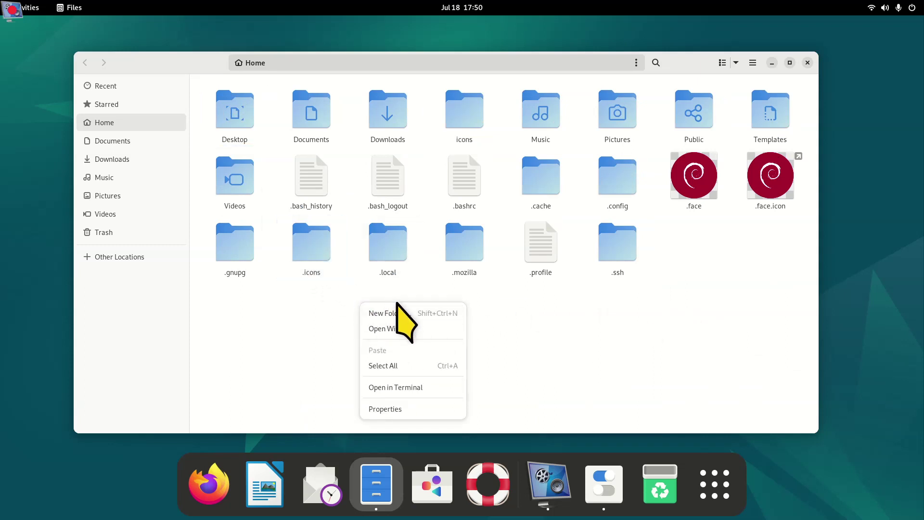
click(323, 346)
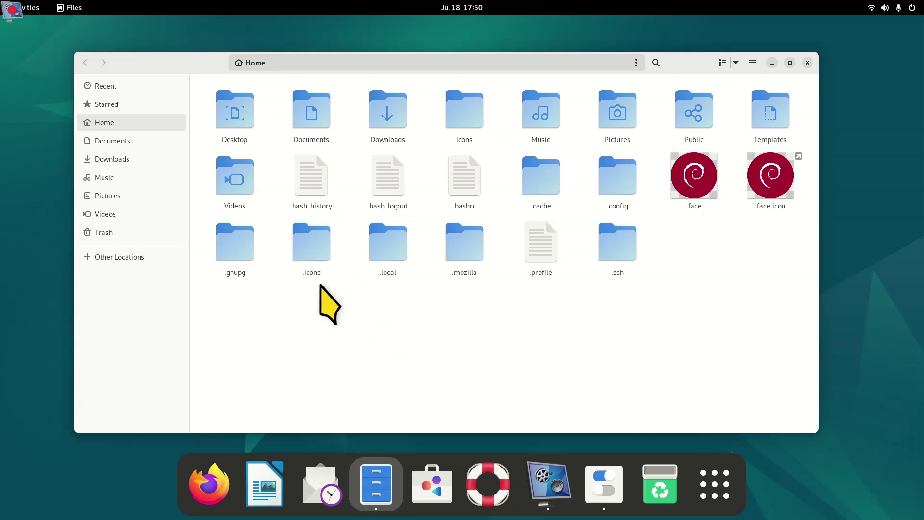
right_click(420, 302)
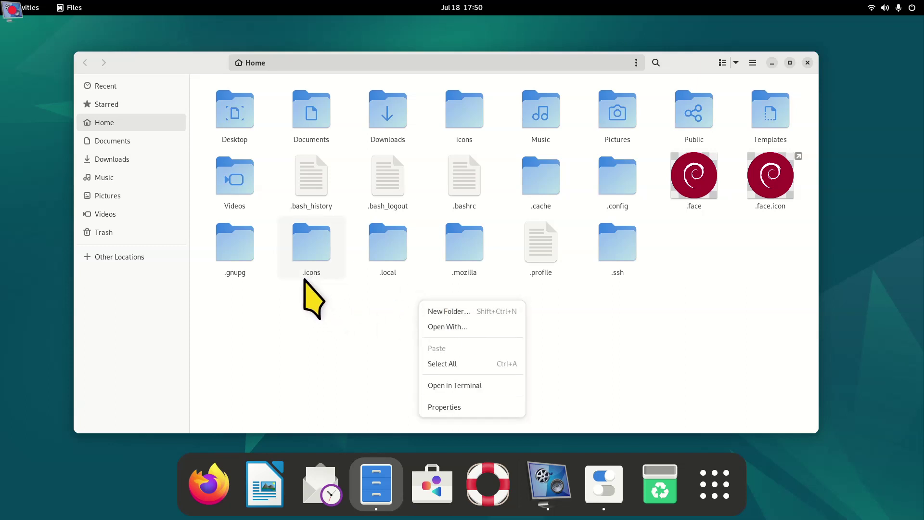
click(337, 318)
double_click(311, 255)
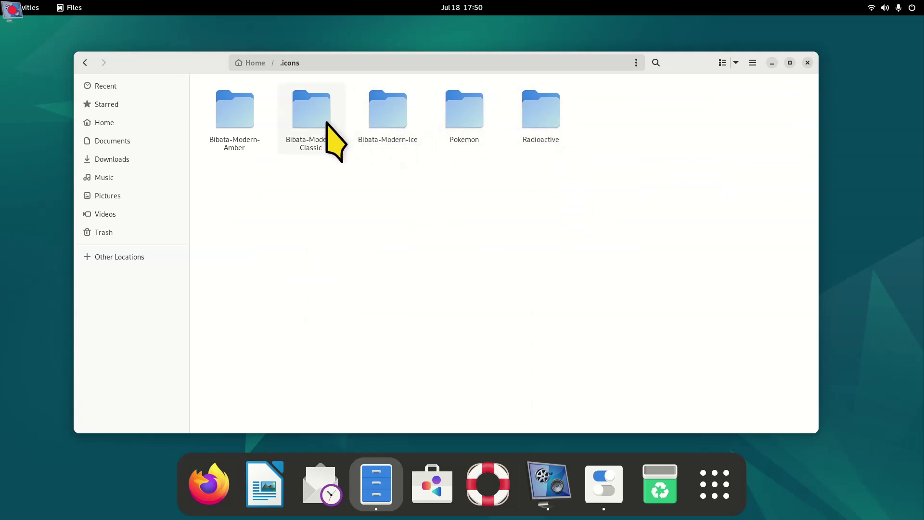
Switch to Tweaks, review the available cursor themes while keeping Radioactive, and minimize the Tweaks window.
click(604, 484)
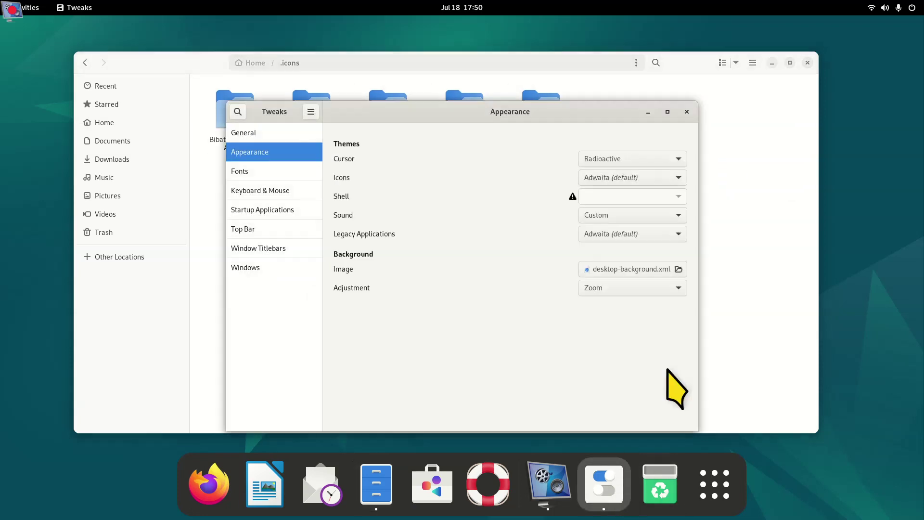
click(638, 160)
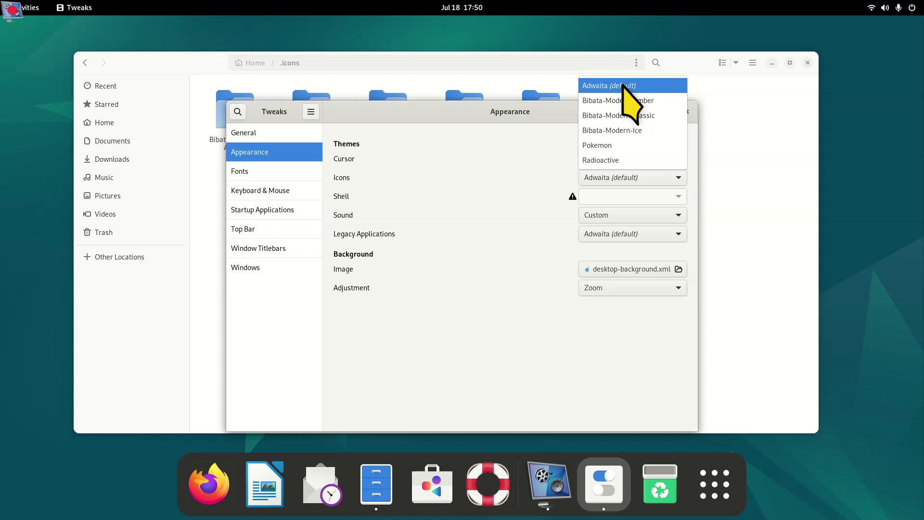
click(608, 160)
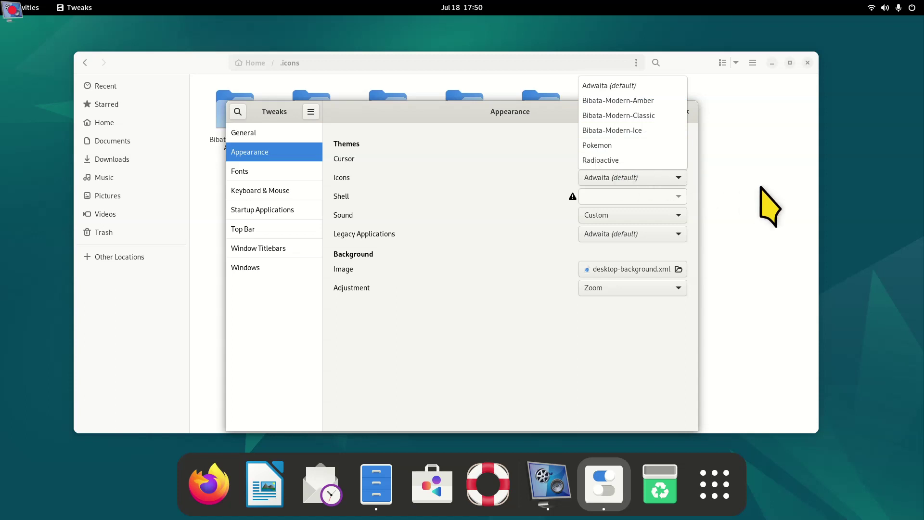
click(649, 111)
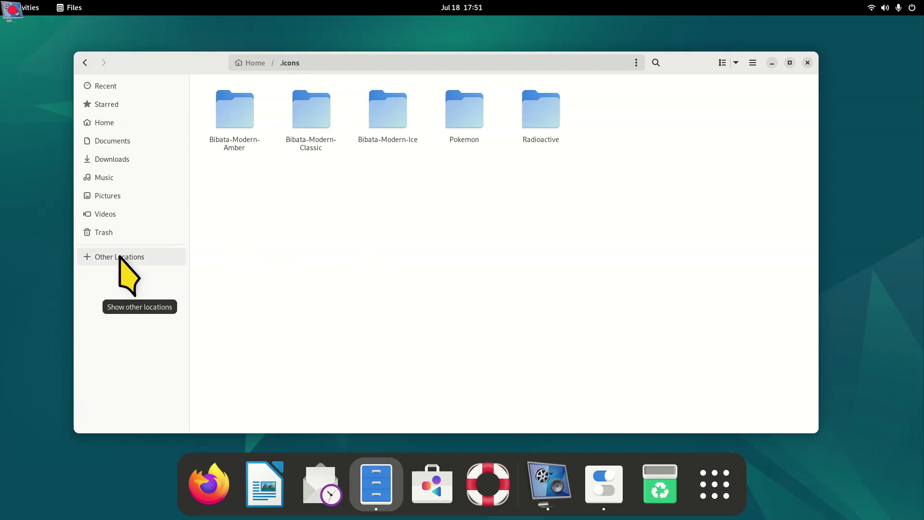
Browse from Other Locations into the Debian GNU/Linux file system and open the /usr/share/icons folder.
right_click(537, 111)
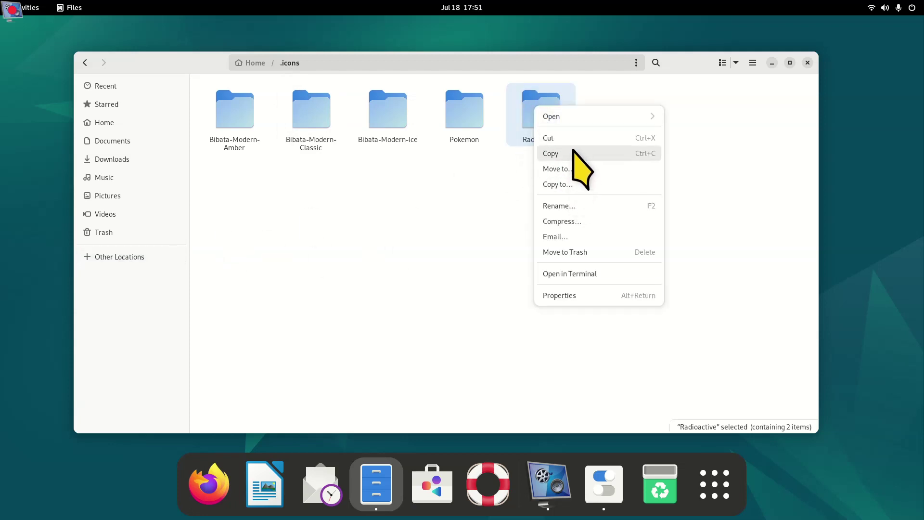
key(Escape)
click(115, 256)
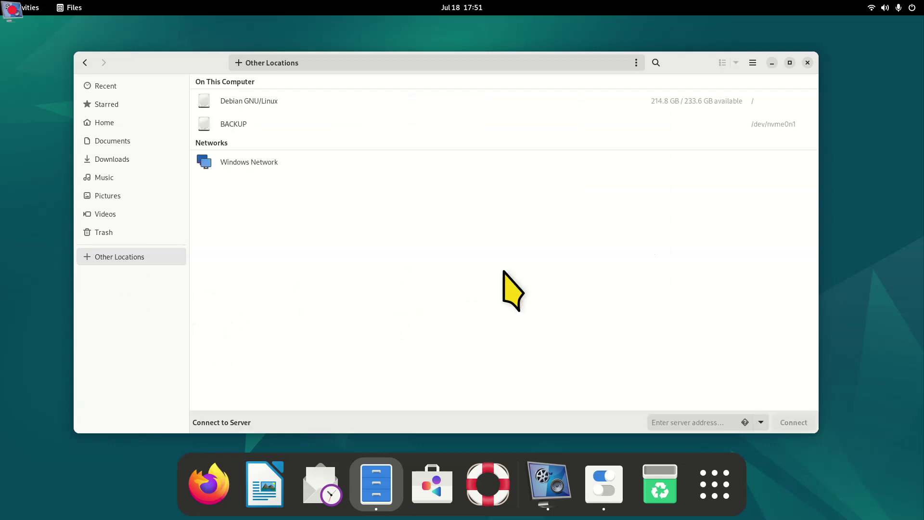
click(255, 100)
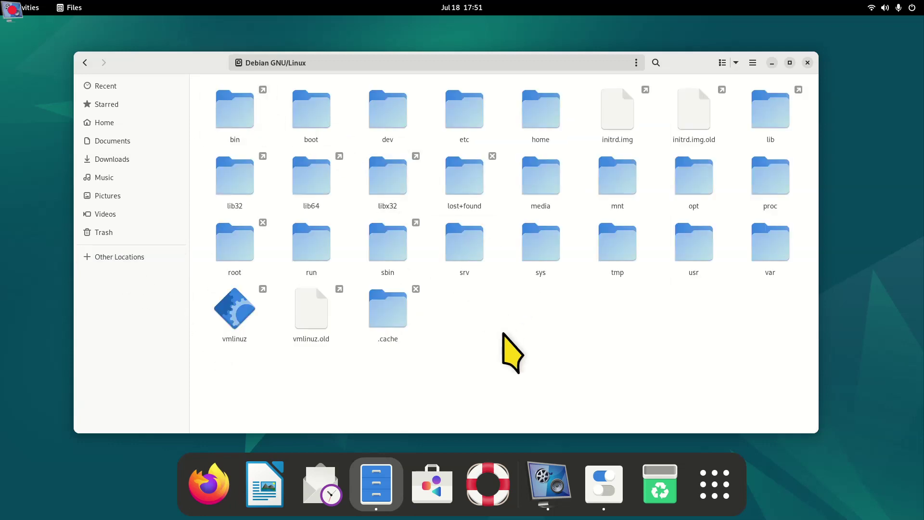
double_click(692, 242)
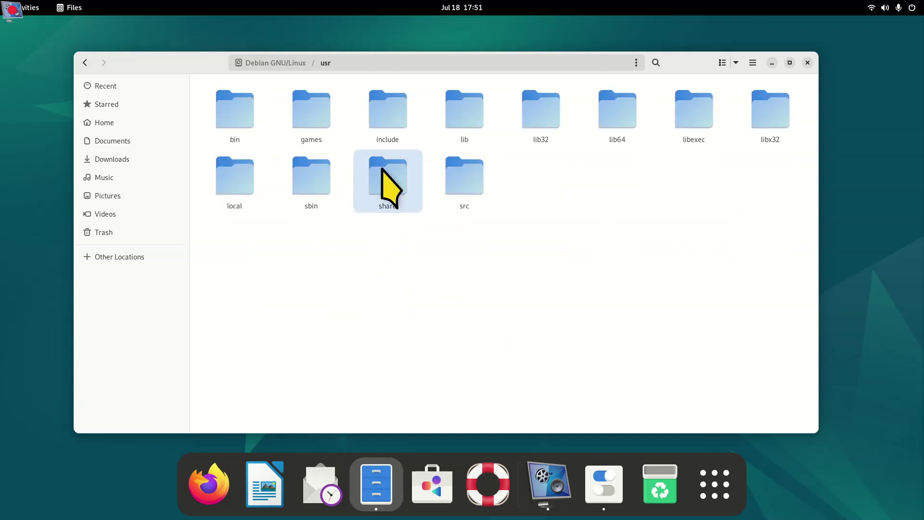
double_click(388, 190)
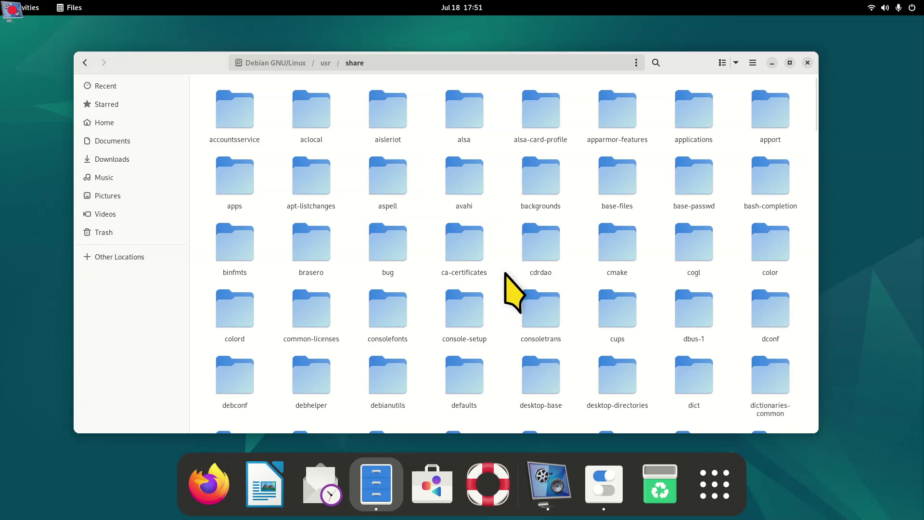
scroll(505, 273, down, 10)
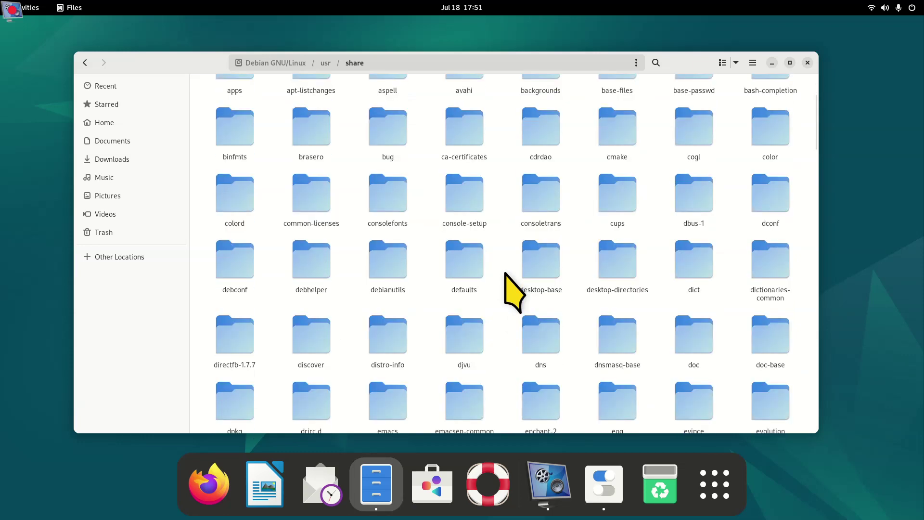
scroll(506, 273, down, 10)
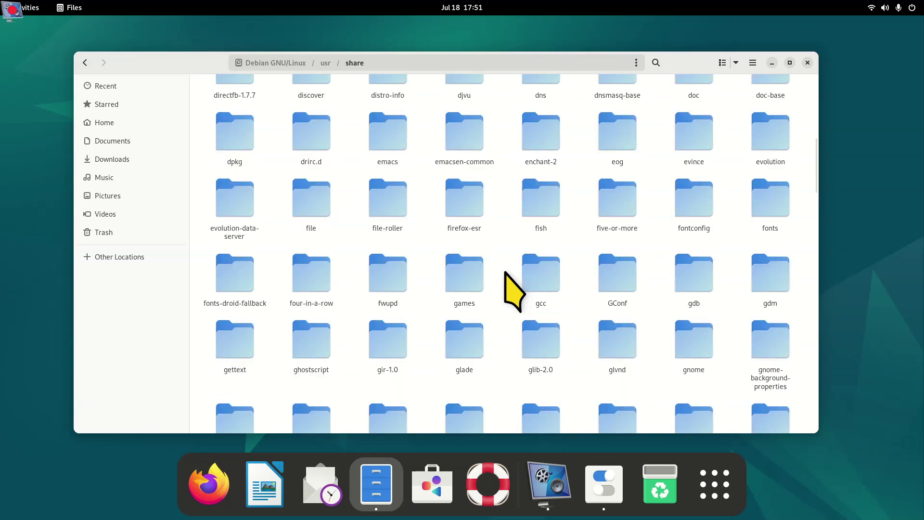
scroll(505, 274, down, 10)
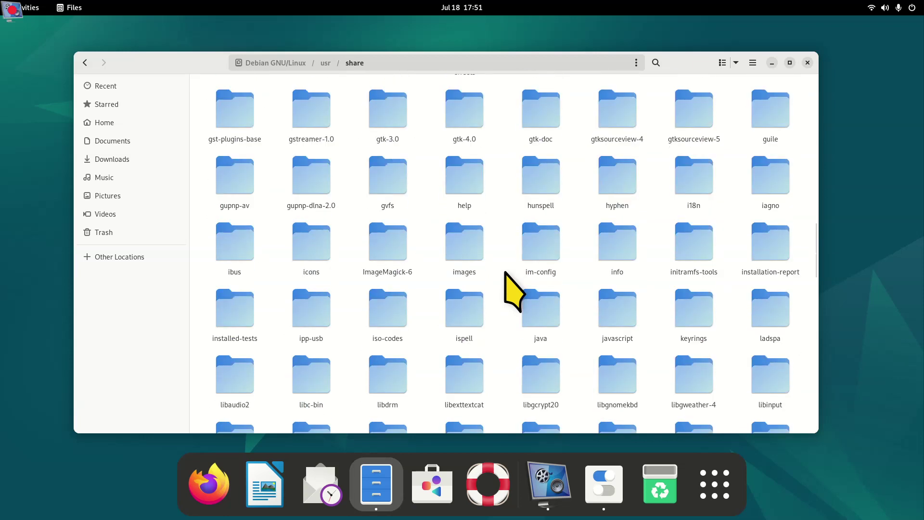
double_click(325, 244)
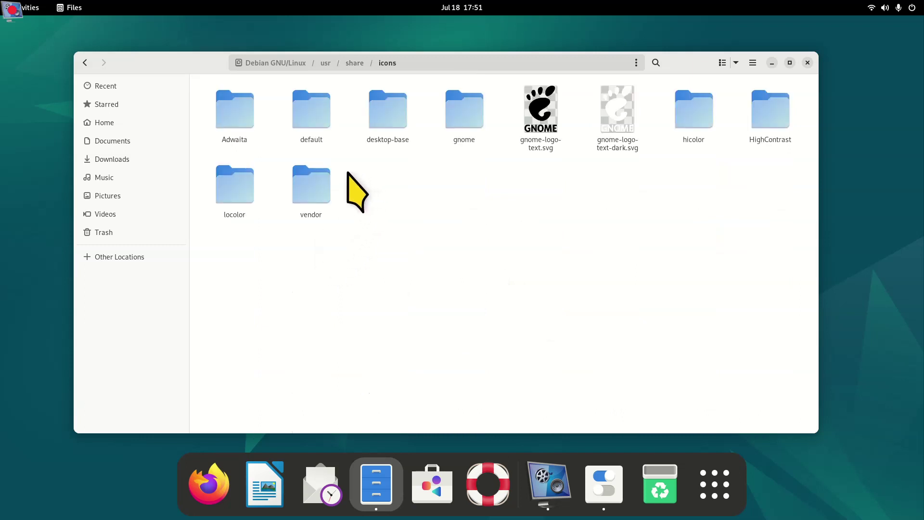
Switch to Tweaks, set the cursor theme to Adwaita (default), move the window aside and minimize it.
click(613, 481)
click(641, 159)
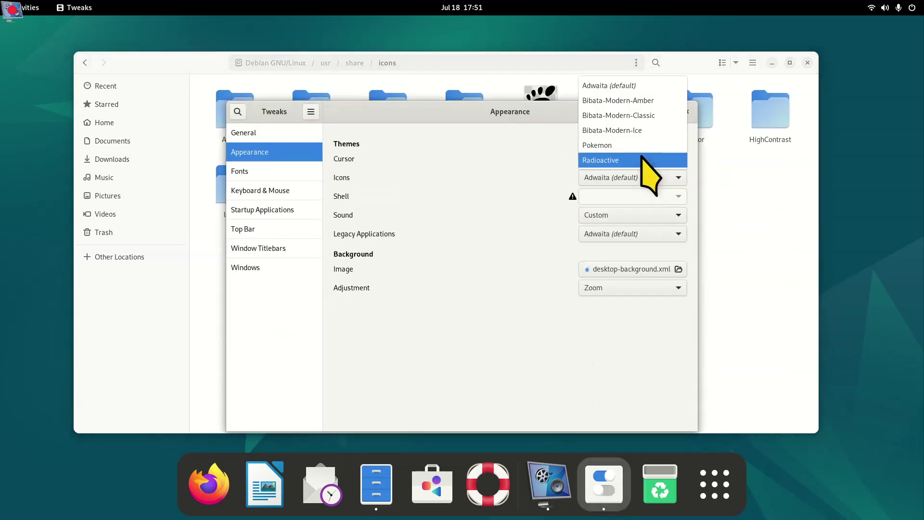
click(640, 87)
drag(617, 113, 744, 108)
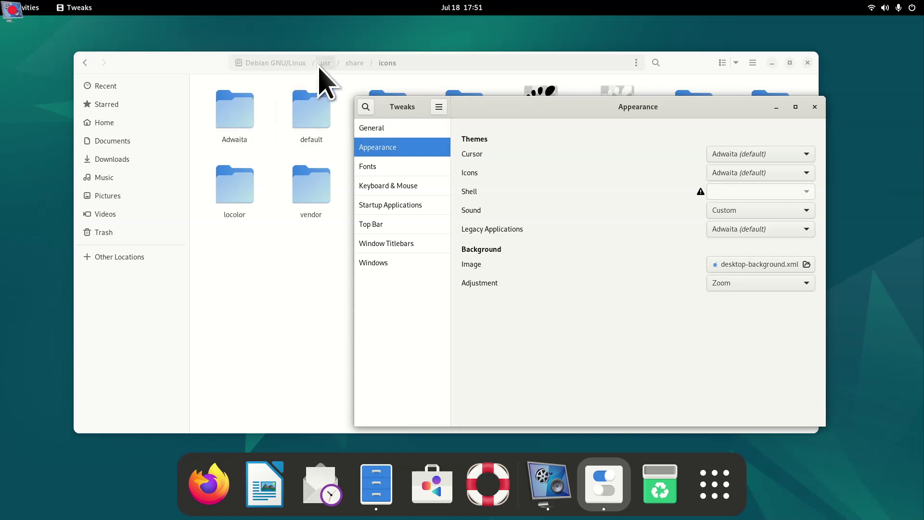
click(776, 107)
Go back to /usr/share and examine the properties and permissions of its icons folder.
click(354, 63)
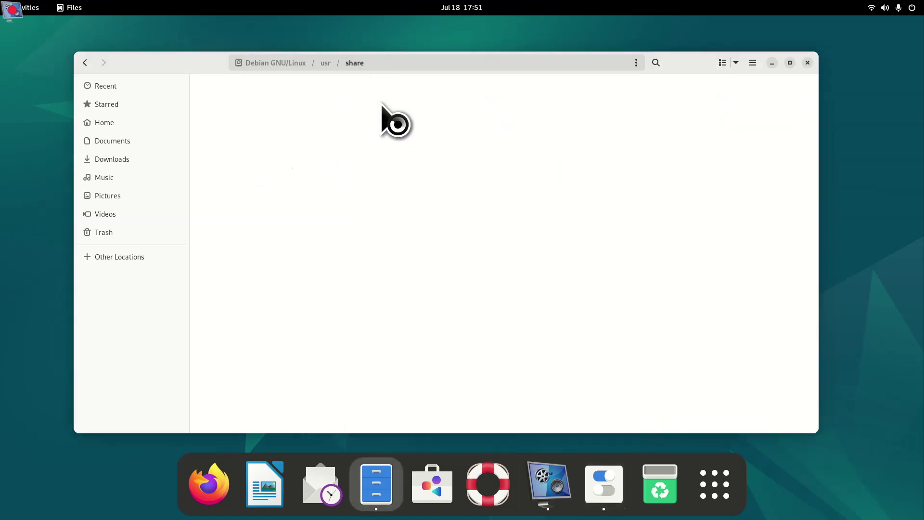
right_click(309, 391)
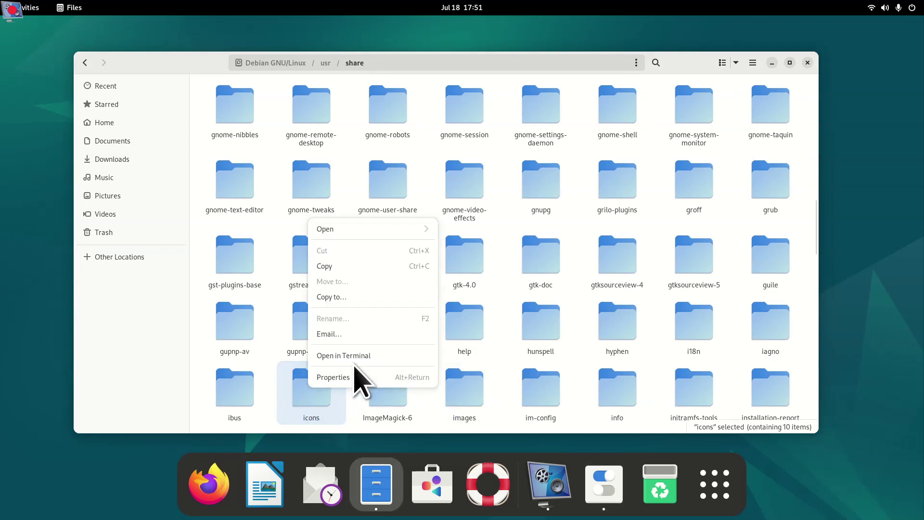
click(355, 378)
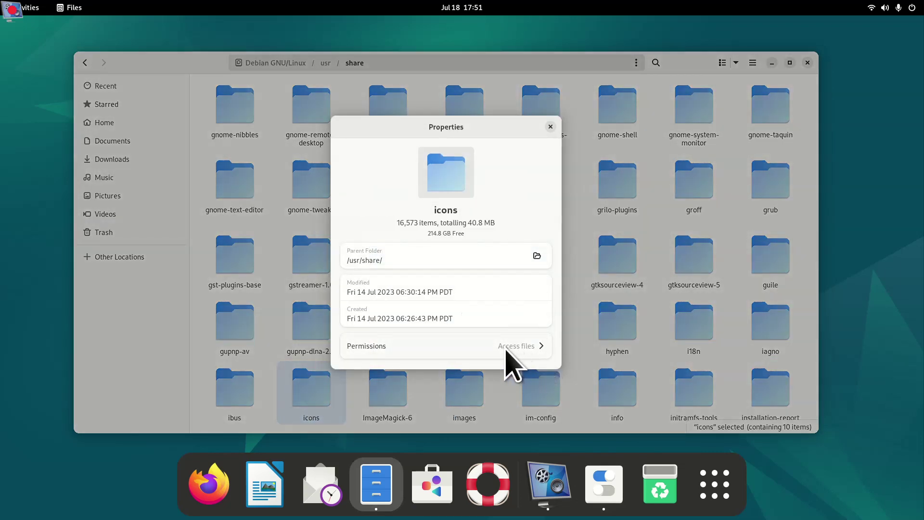
click(513, 362)
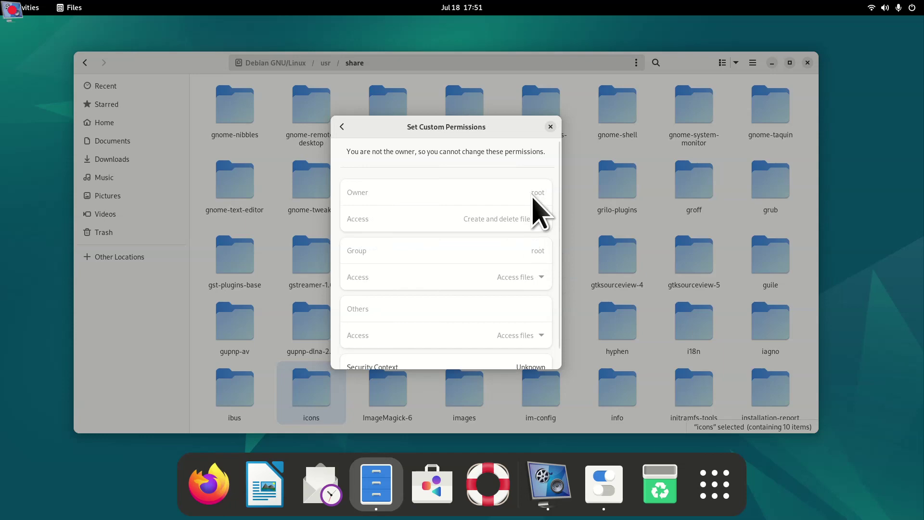
click(551, 127)
Open /usr/share/icons, show the default folder's available actions and examine the Adwaita folder's permissions.
double_click(311, 391)
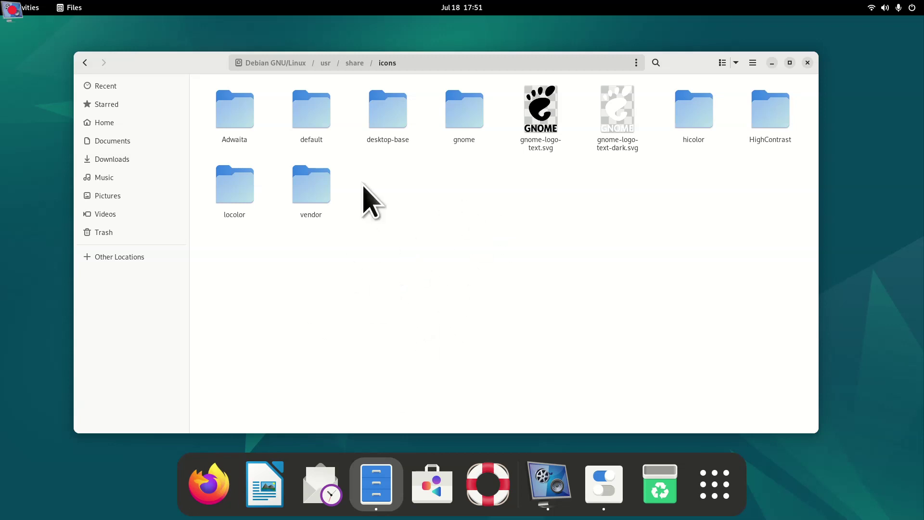
right_click(308, 114)
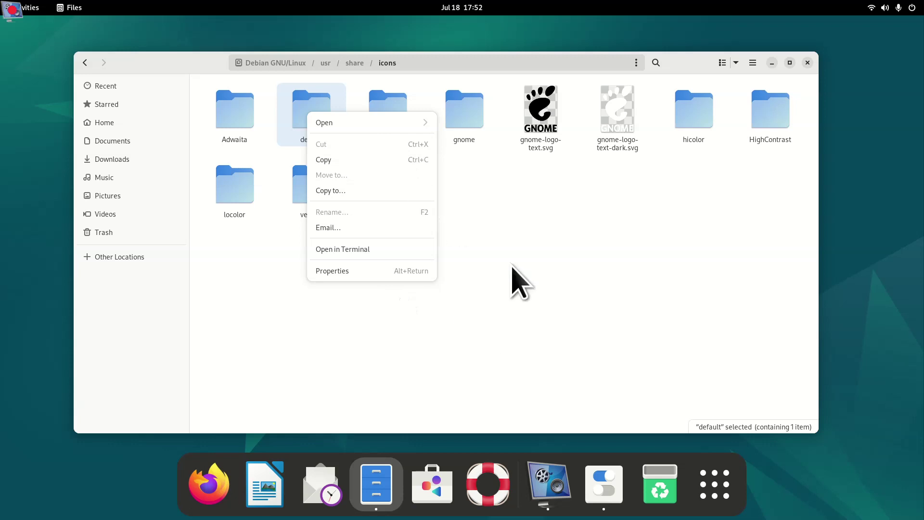
click(525, 284)
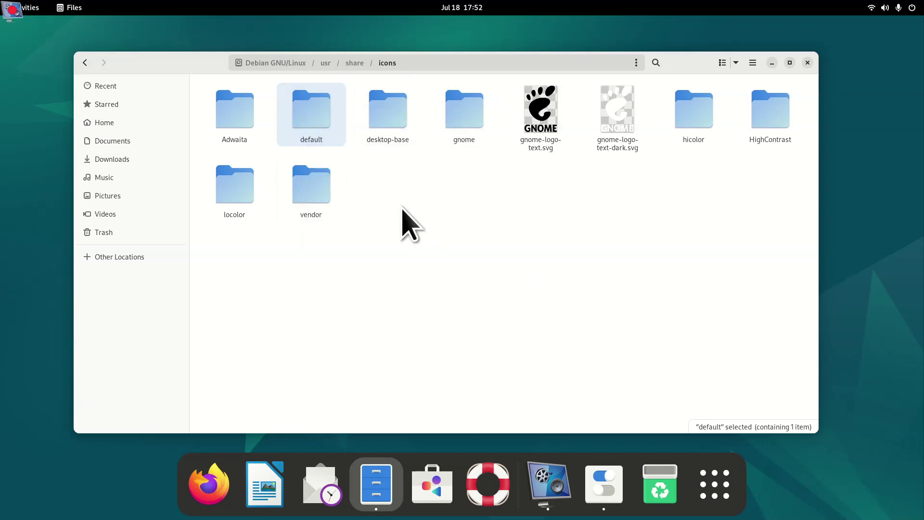
right_click(225, 109)
click(269, 246)
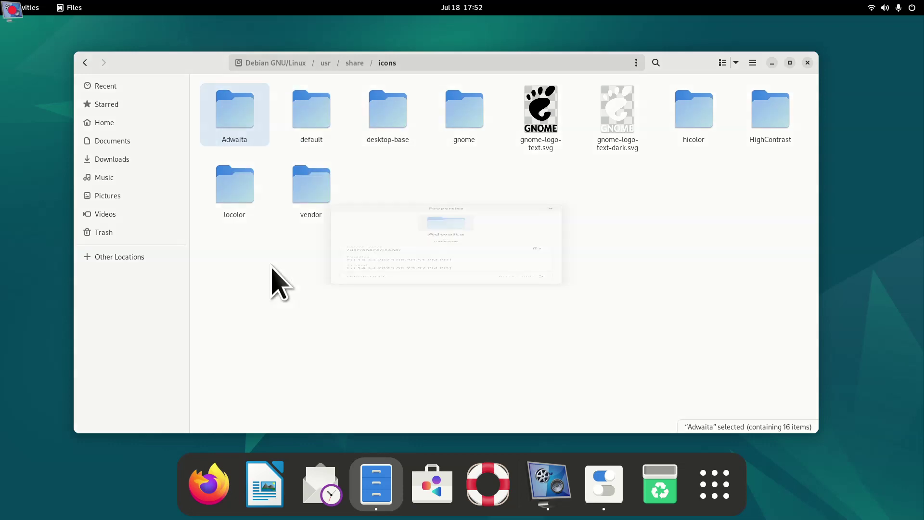
click(512, 345)
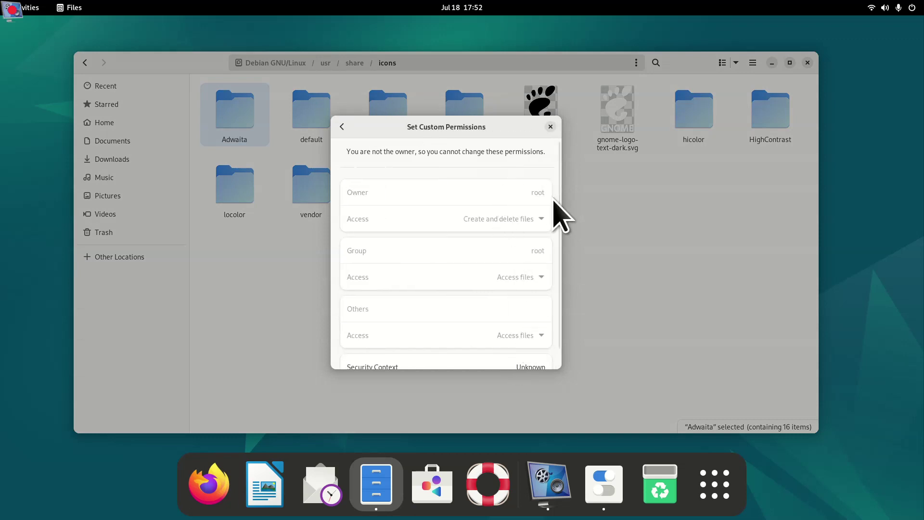
click(550, 126)
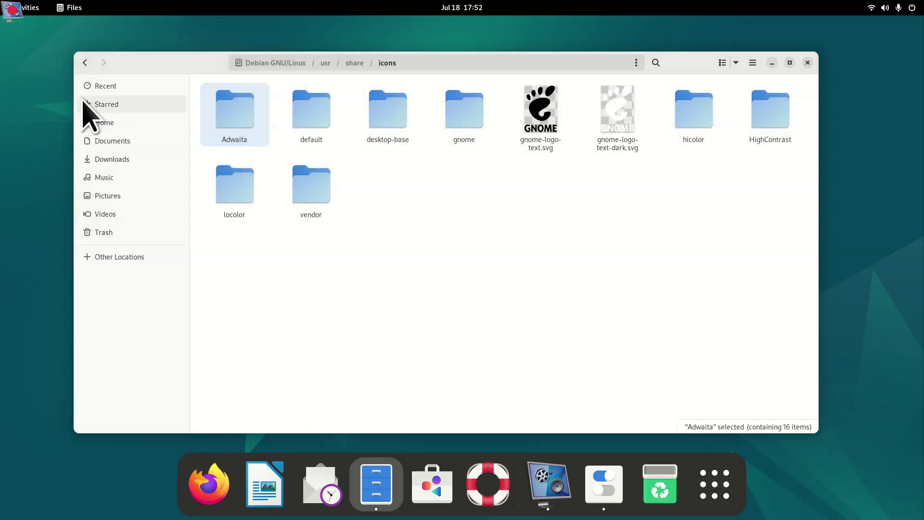
Go to the home folder and examine the properties and permissions of its hidden .icons folder.
click(103, 123)
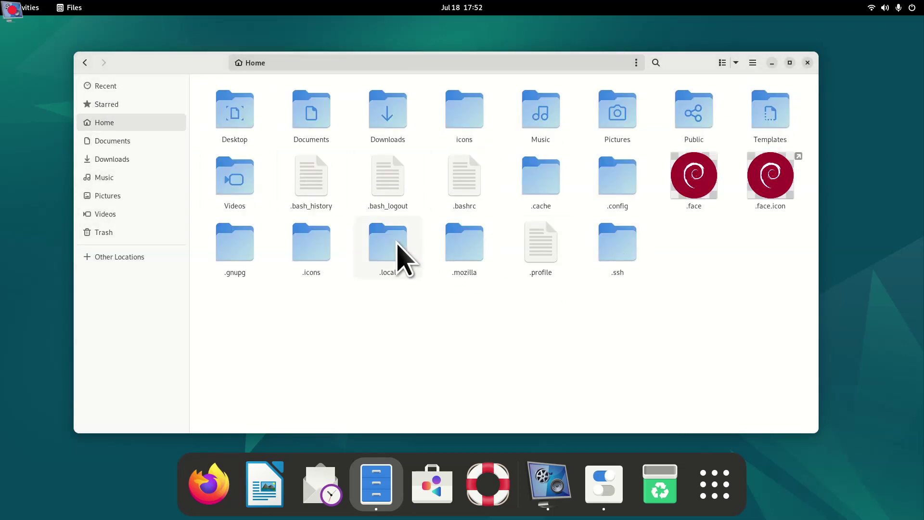
click(309, 256)
right_click(302, 238)
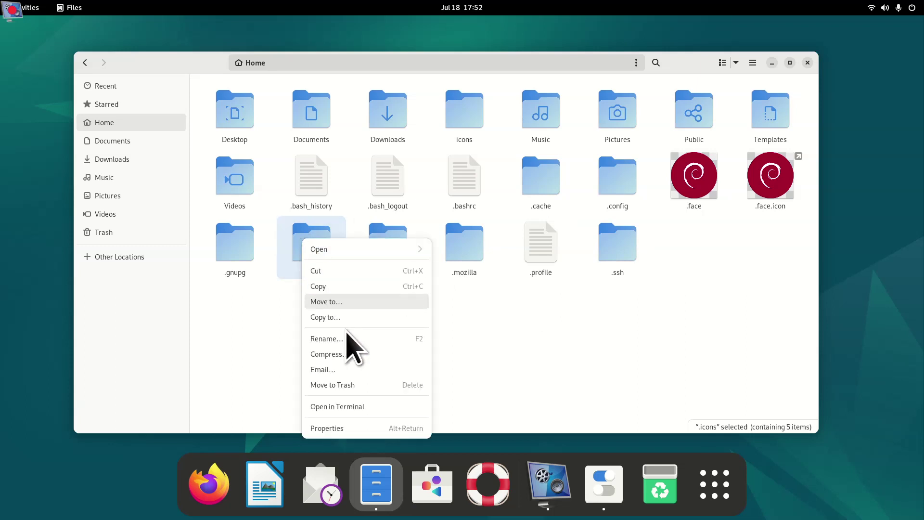
click(362, 429)
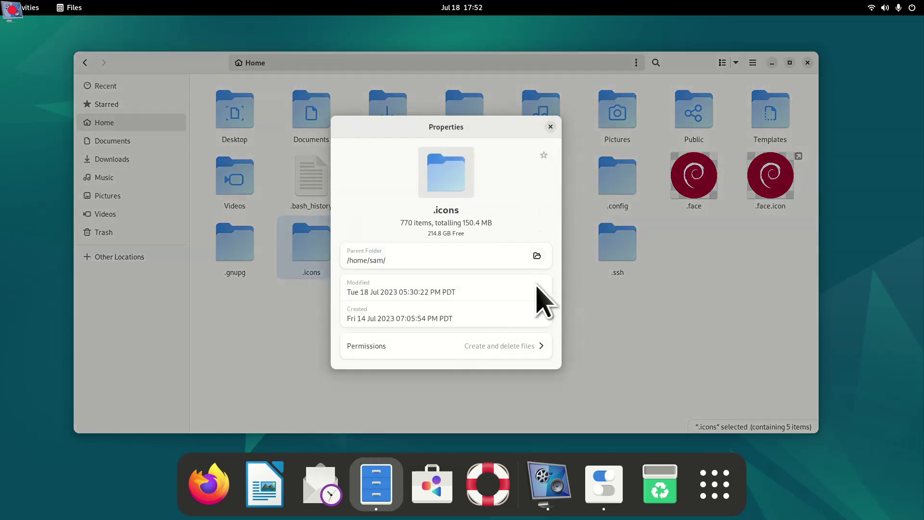
click(498, 354)
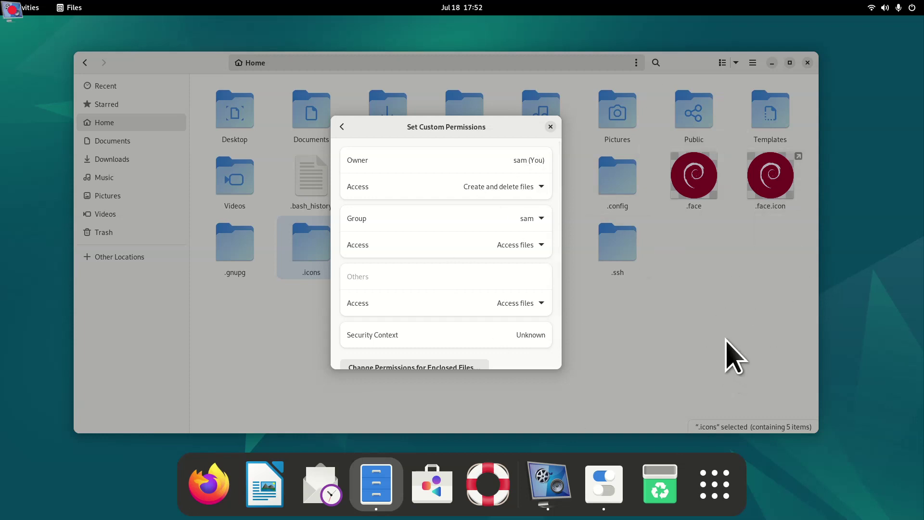
click(550, 127)
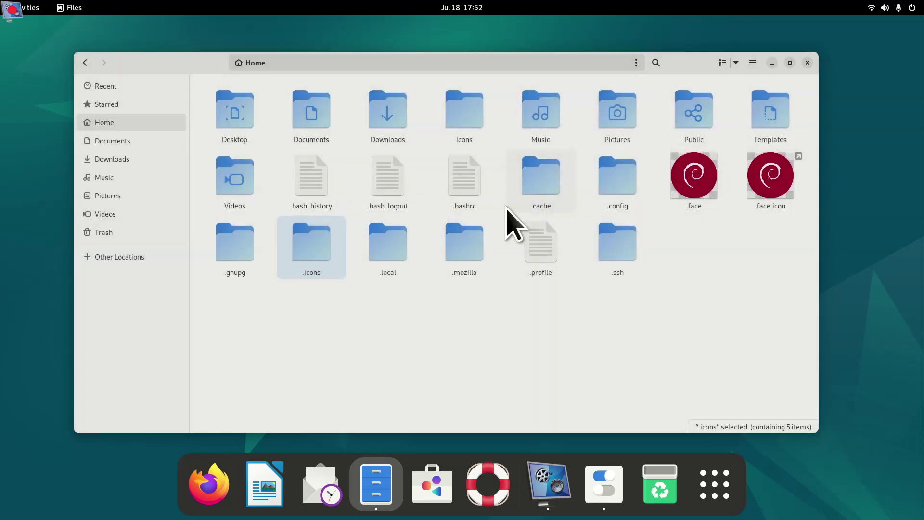
Check the Trash and move the Bibata-Modern-Amber, Bibata-Modern-Classic, Bibata-Modern-Ice and Pokemon folders from the home .icons folder to it.
double_click(313, 239)
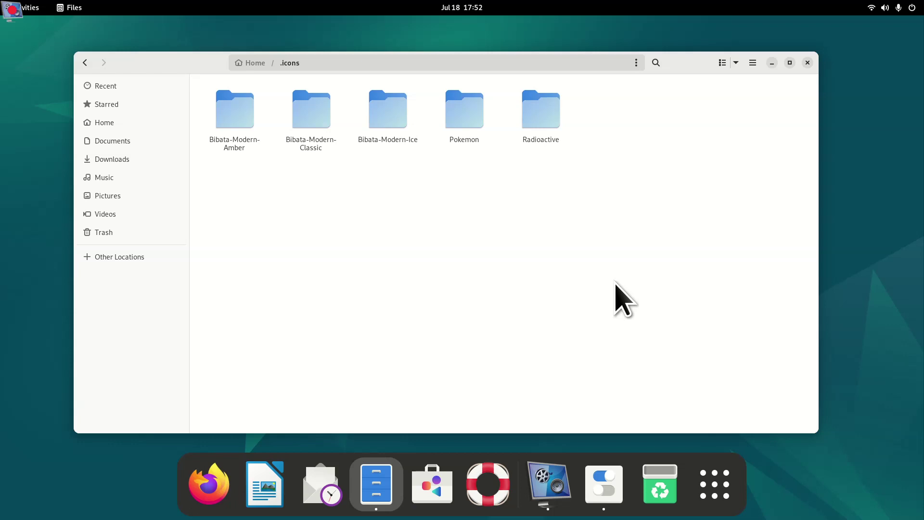
click(111, 235)
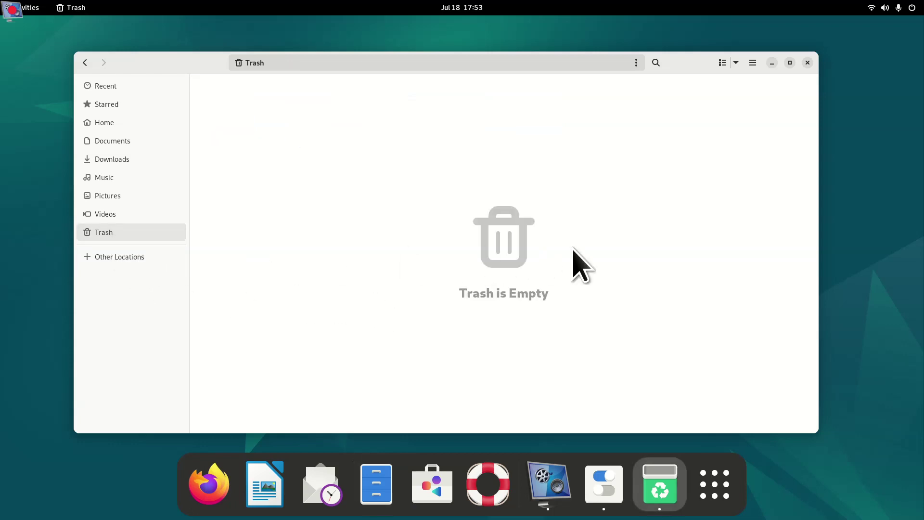
click(85, 62)
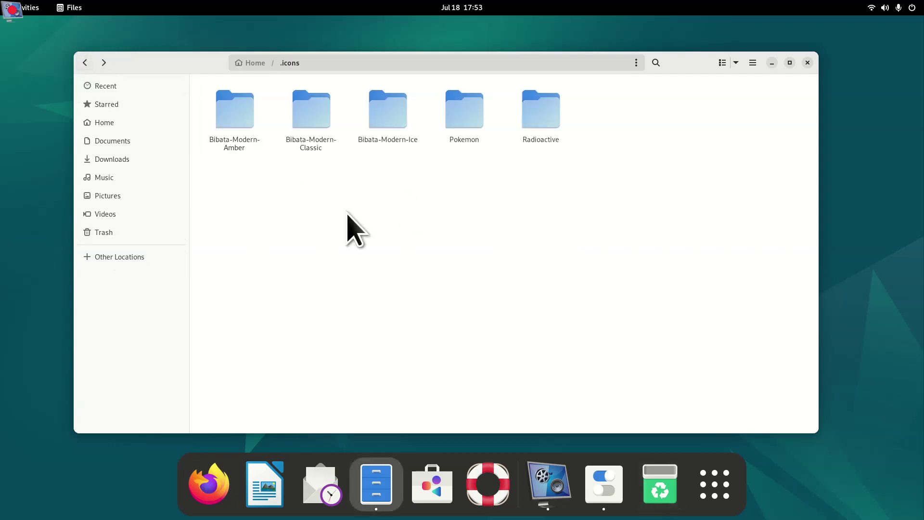
drag(492, 189, 239, 114)
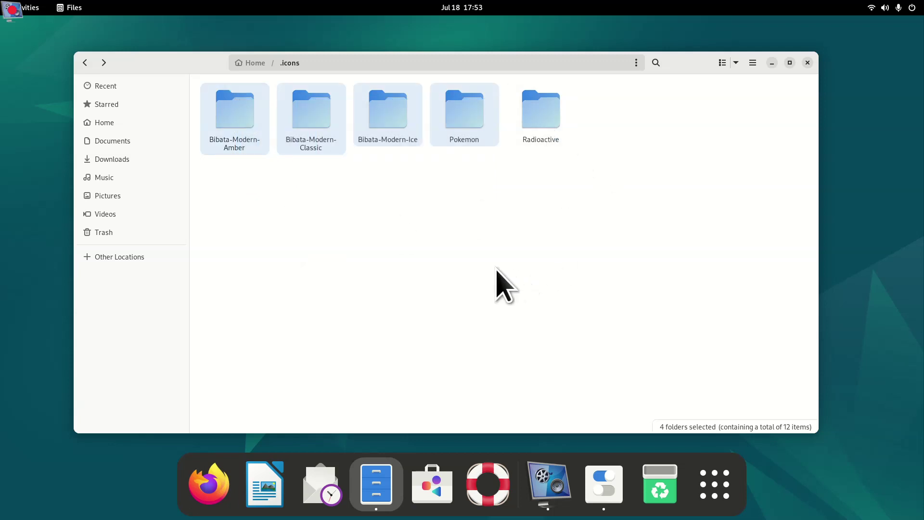
key(Delete)
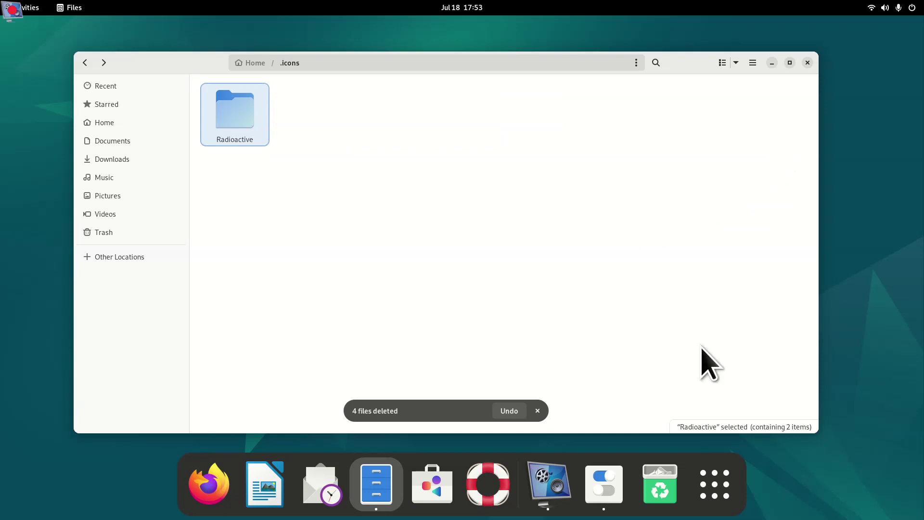
Close Tweaks and reopen it by searching the installed applications for "tw".
click(607, 485)
click(816, 106)
click(688, 486)
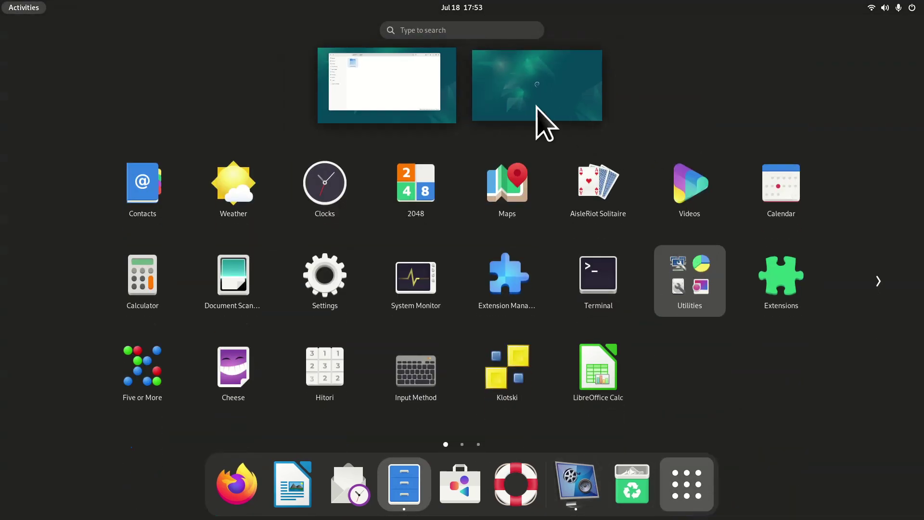
click(435, 31)
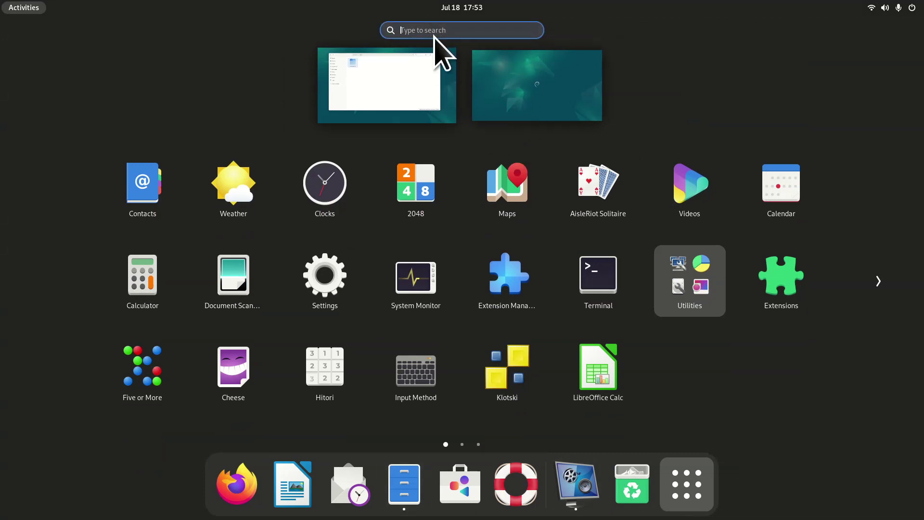
text(tw)
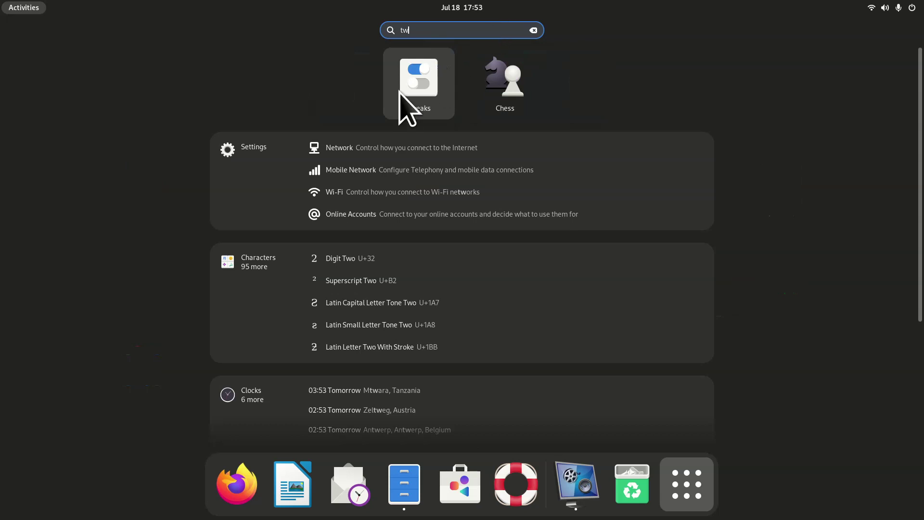
click(417, 110)
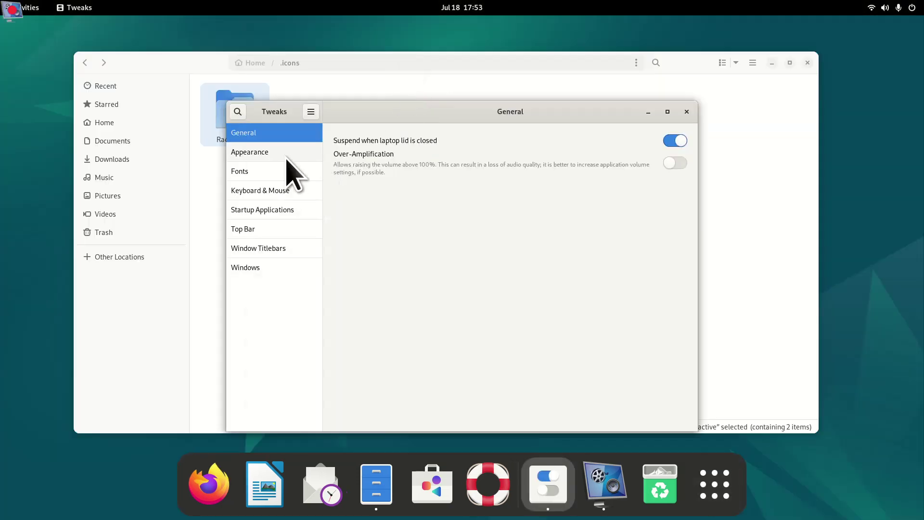
Set the cursor theme to Radioactive in the Appearance settings, move Tweaks aside to reveal the Radioactive folder, and close Tweaks.
click(266, 154)
click(646, 160)
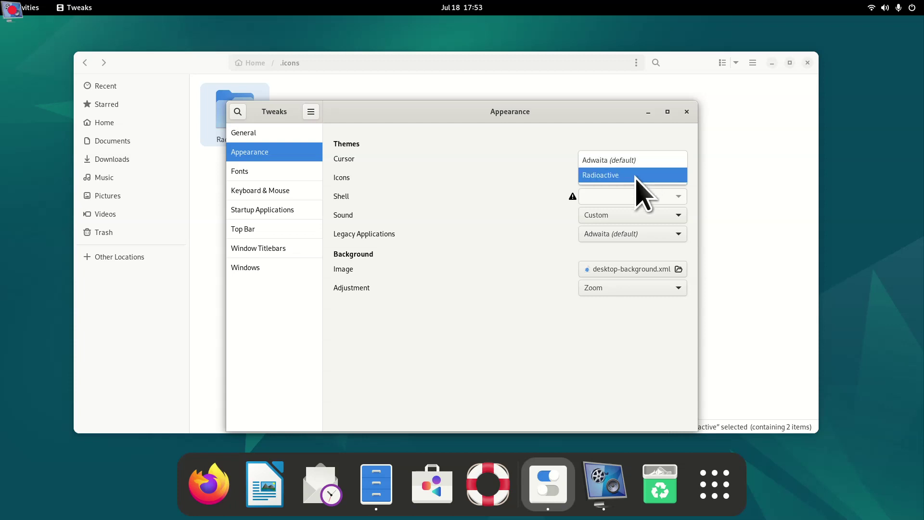
click(636, 176)
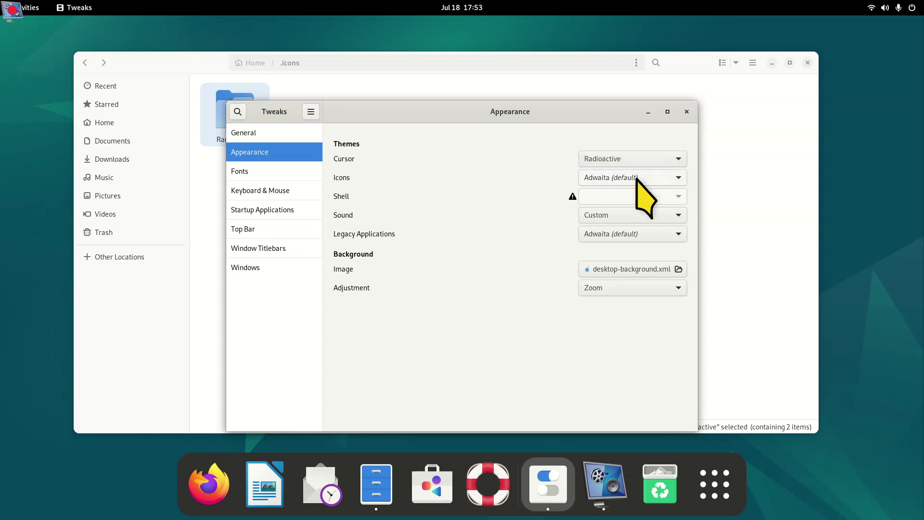
drag(469, 111, 627, 113)
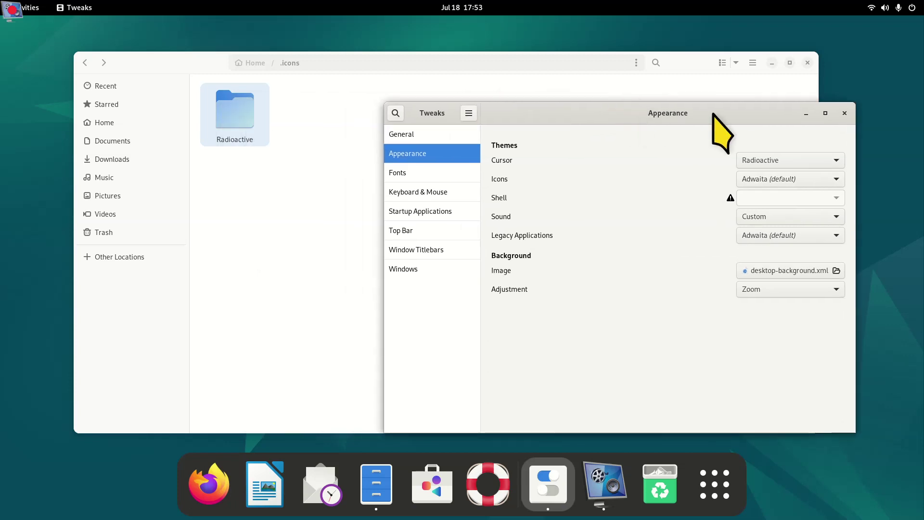
click(845, 113)
Restore the Pokemon and three Bibata-Modern folders from the Trash to their original location and close the file manager.
click(154, 231)
drag(583, 95, 281, 140)
right_click(238, 108)
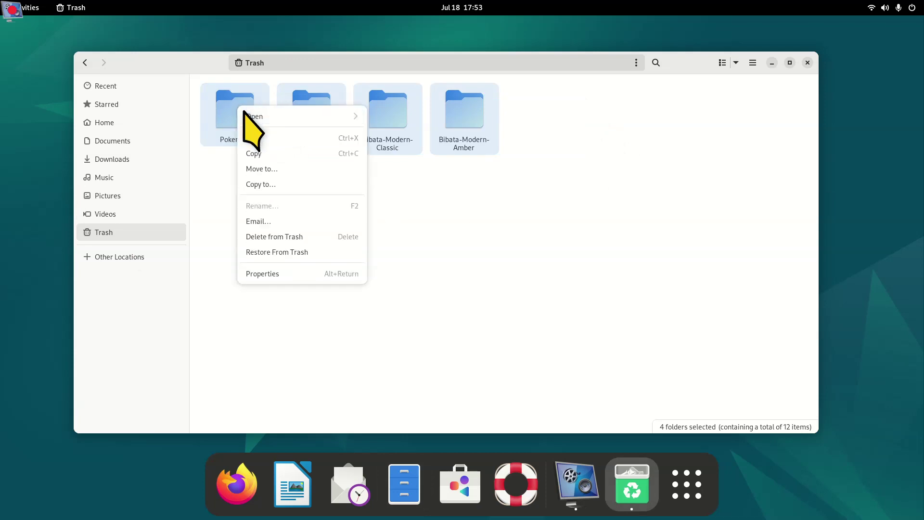
click(288, 252)
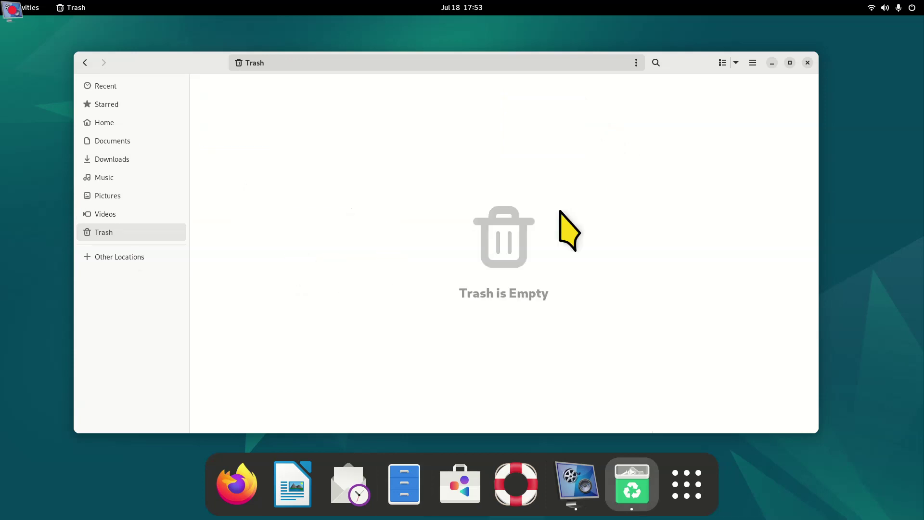
click(807, 63)
Reopen Tweaks by searching the applications for "tw" and set the cursor theme to Bibata-Modern-Amber.
click(679, 489)
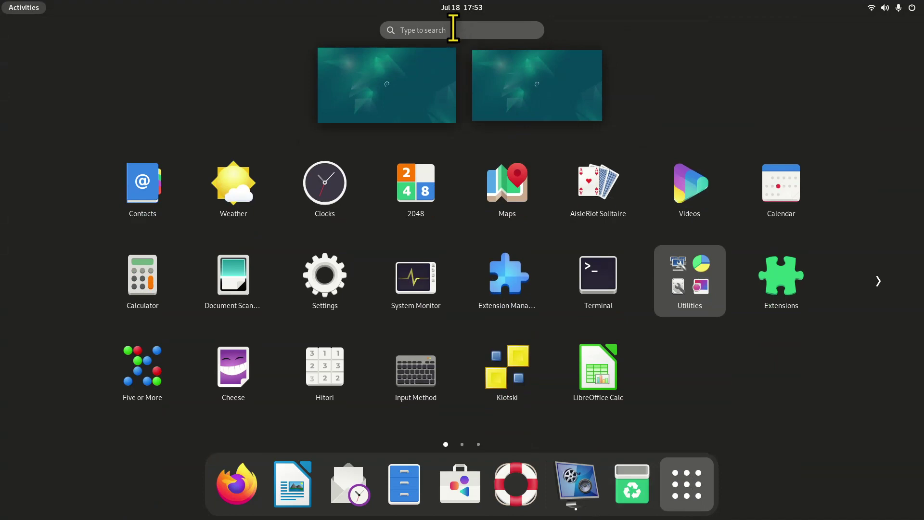
text(tw)
click(439, 70)
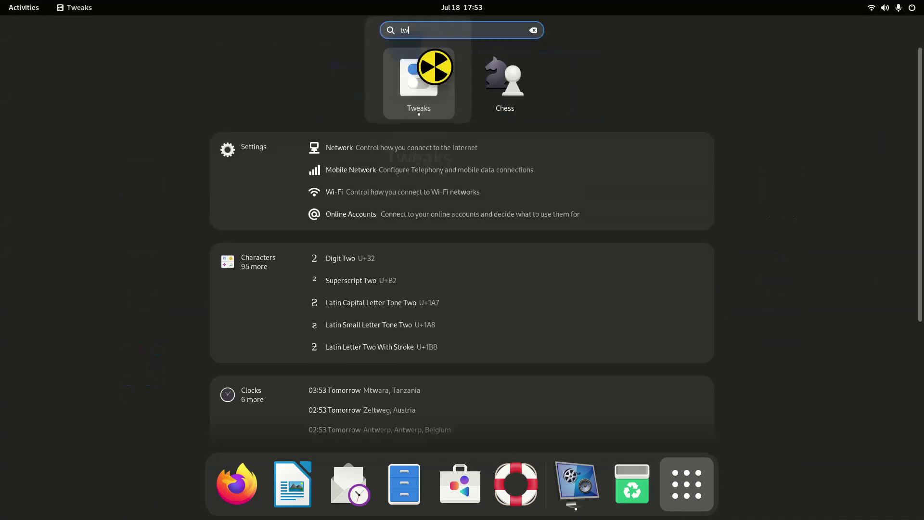
click(240, 148)
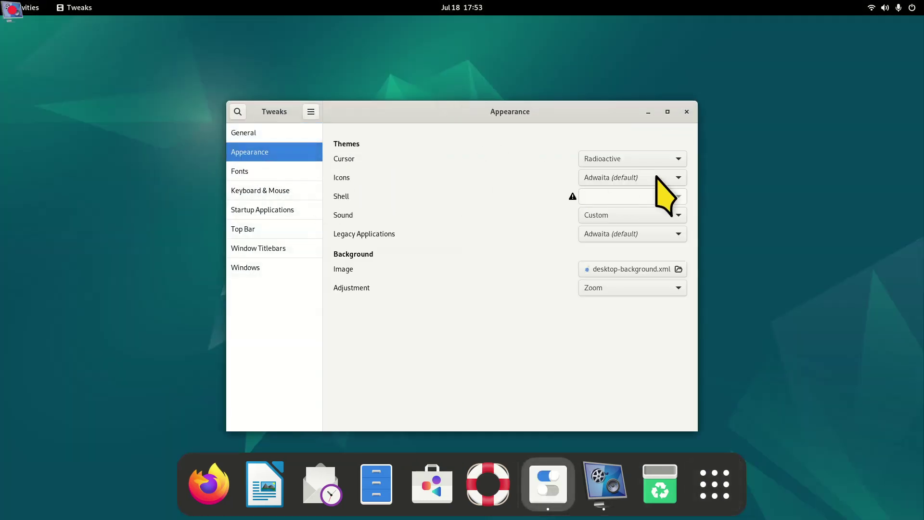
click(645, 159)
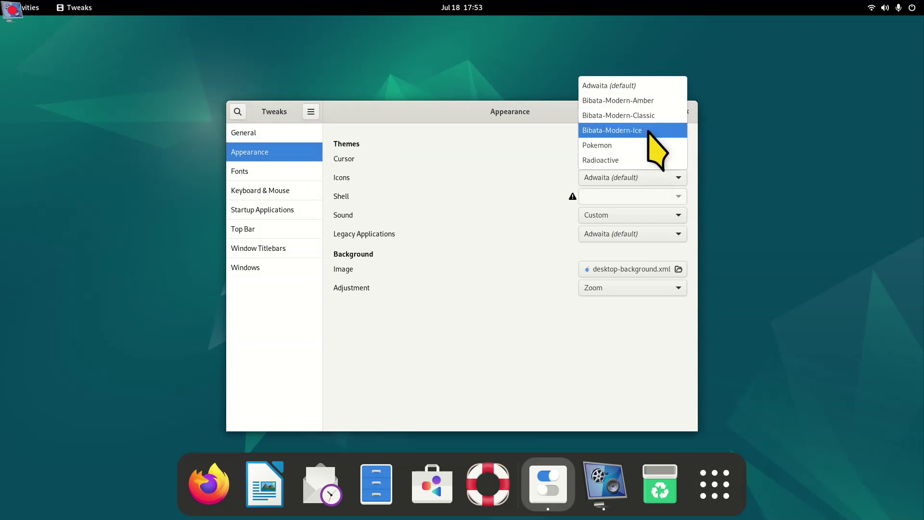
click(655, 102)
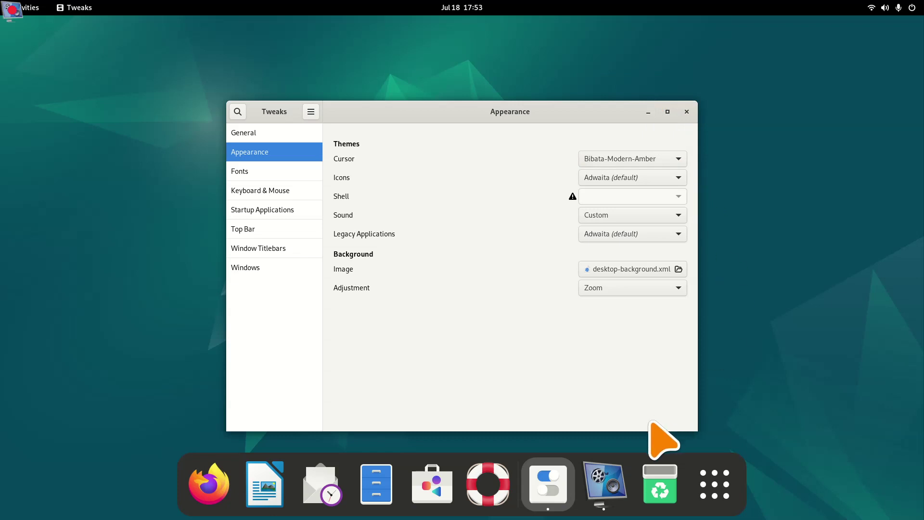
Open the home .icons folder in Files and bring Tweaks back in front, placed so the theme folders stay visible.
click(376, 484)
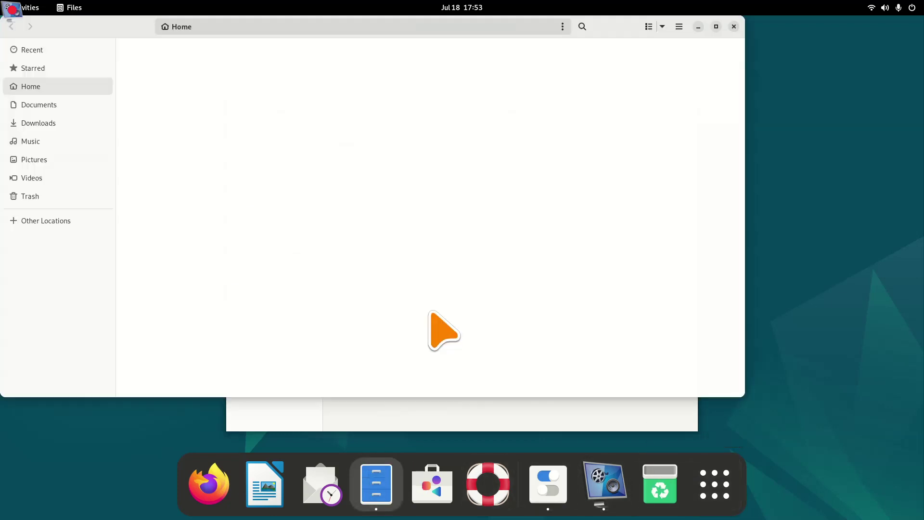
double_click(238, 207)
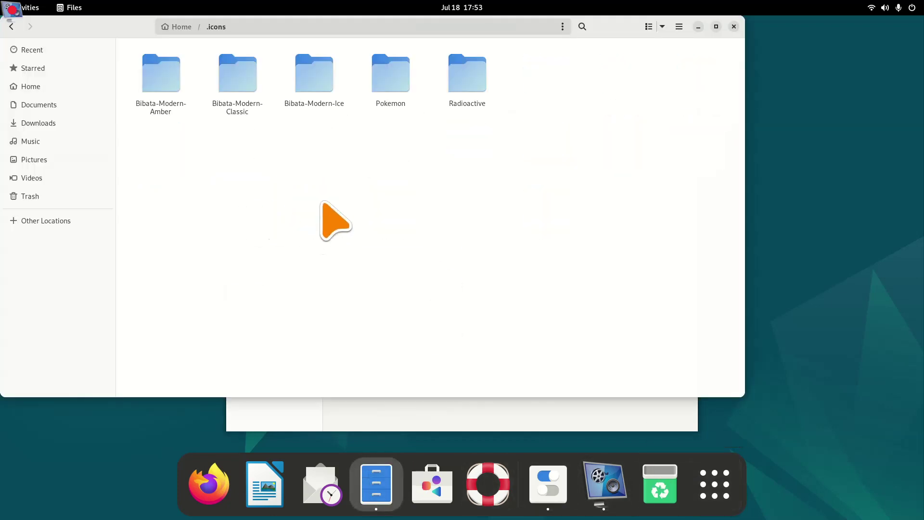
click(549, 484)
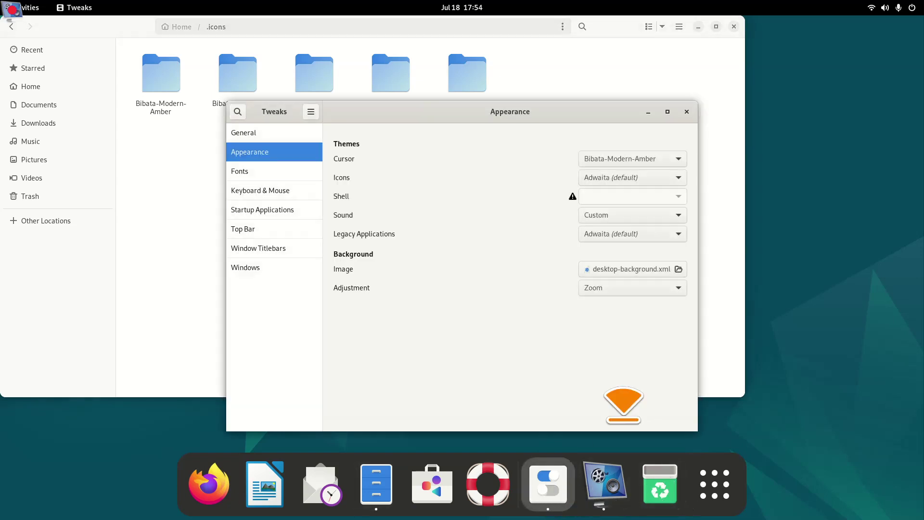
drag(456, 114, 560, 139)
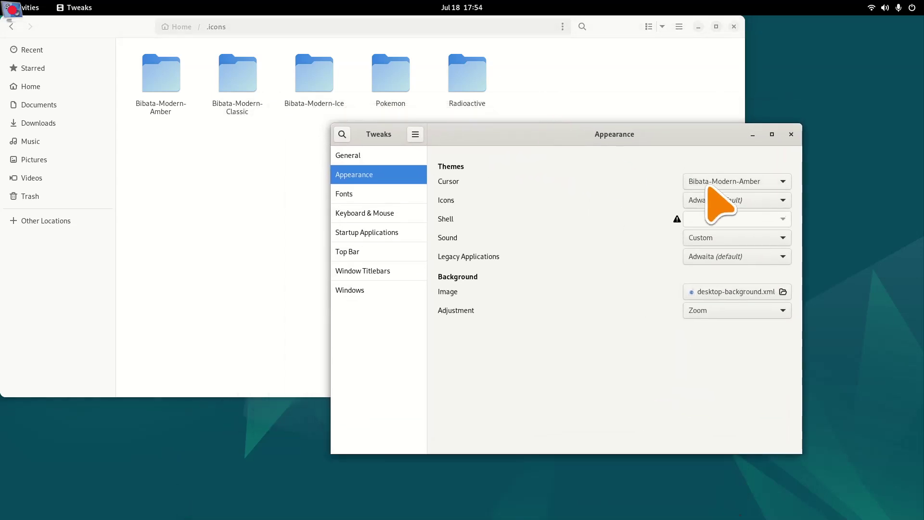
Switch the cursor theme in turn to Bibata-Modern-Classic, Bibata-Modern-Ice, Pokemon and Radioactive, and close Tweaks and Files.
click(759, 182)
click(757, 198)
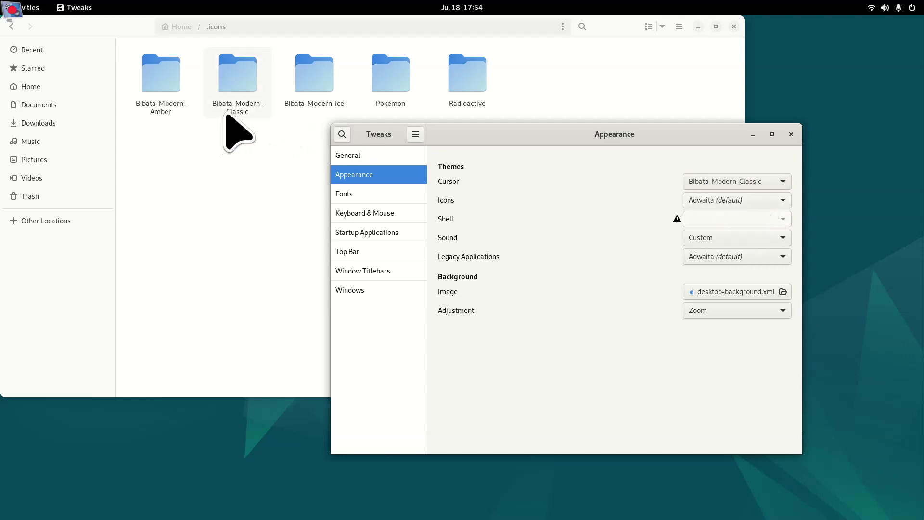
click(759, 183)
click(756, 198)
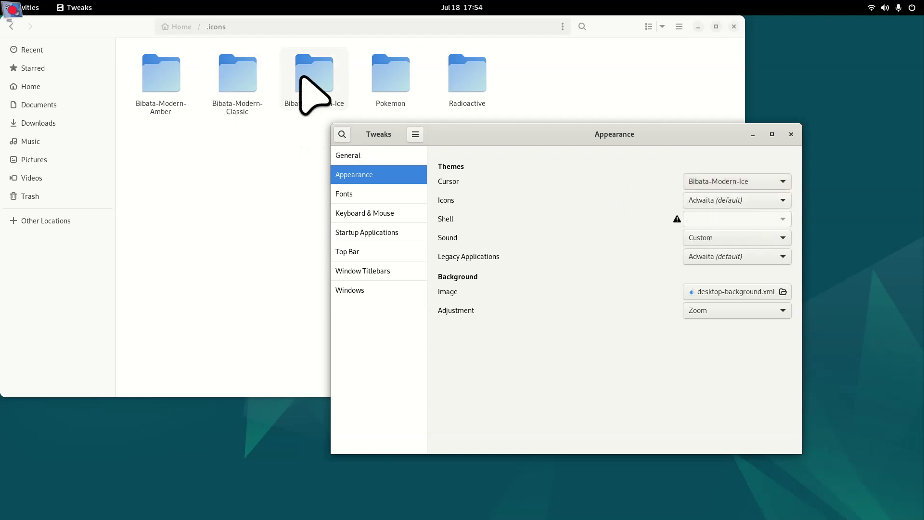
click(754, 184)
click(754, 200)
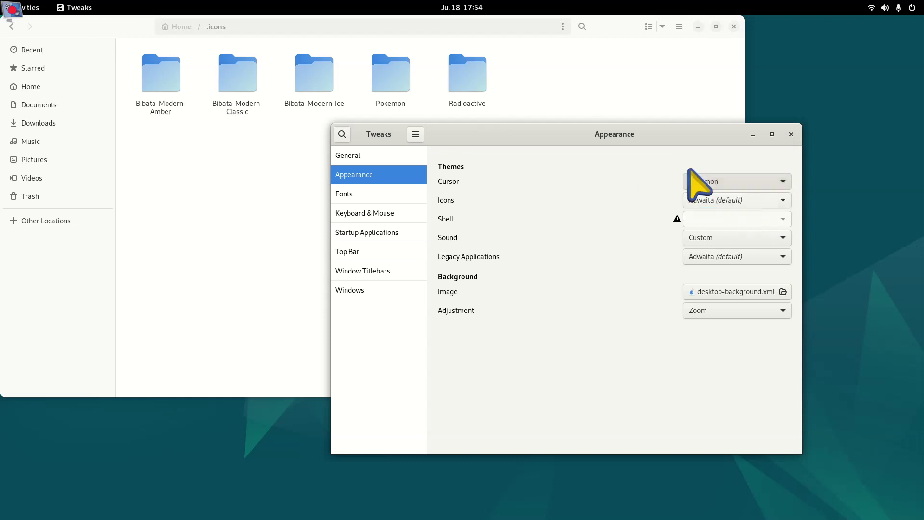
click(723, 182)
click(723, 198)
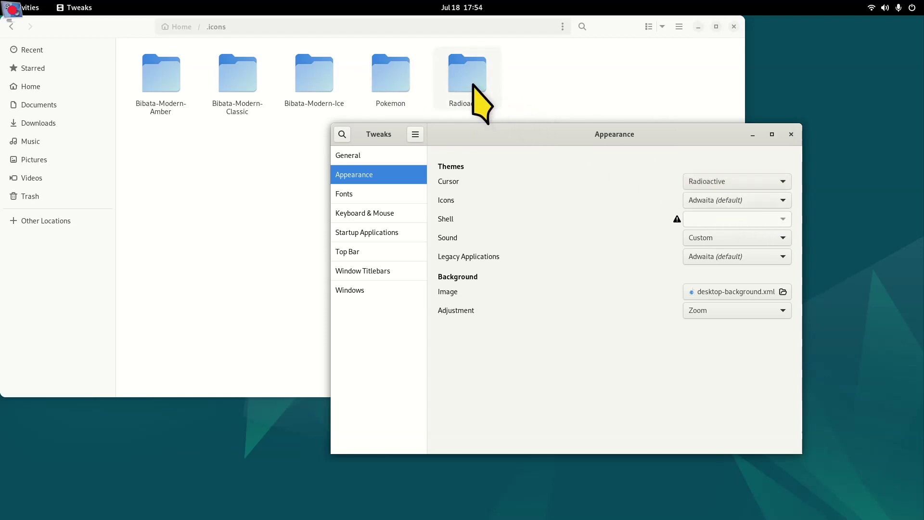
click(791, 135)
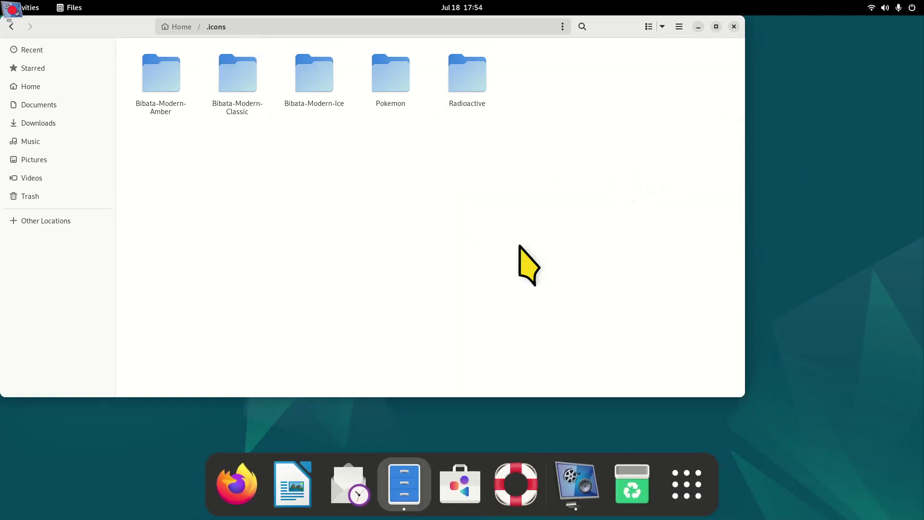
key(ctrl+q)
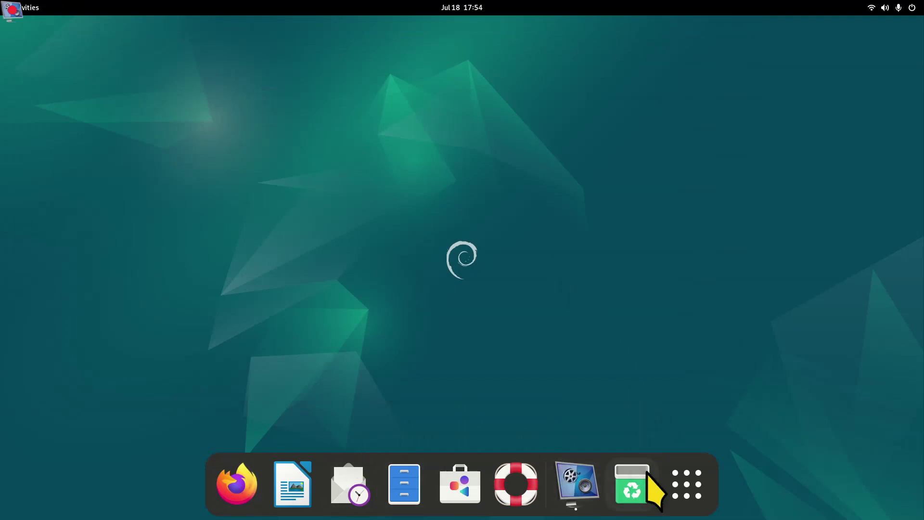
Open Extension Manager from the applications overview, check the Dash to Dock for COSMIC entry, and close it.
click(690, 481)
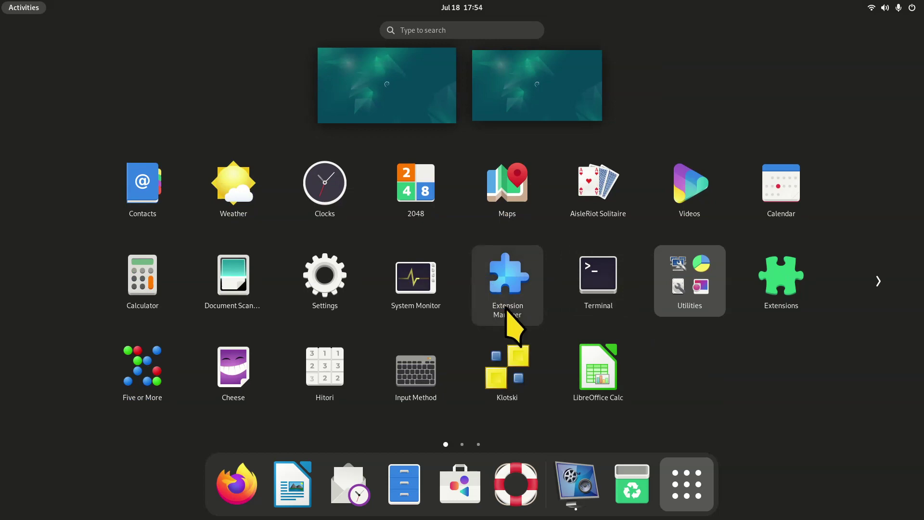
click(508, 289)
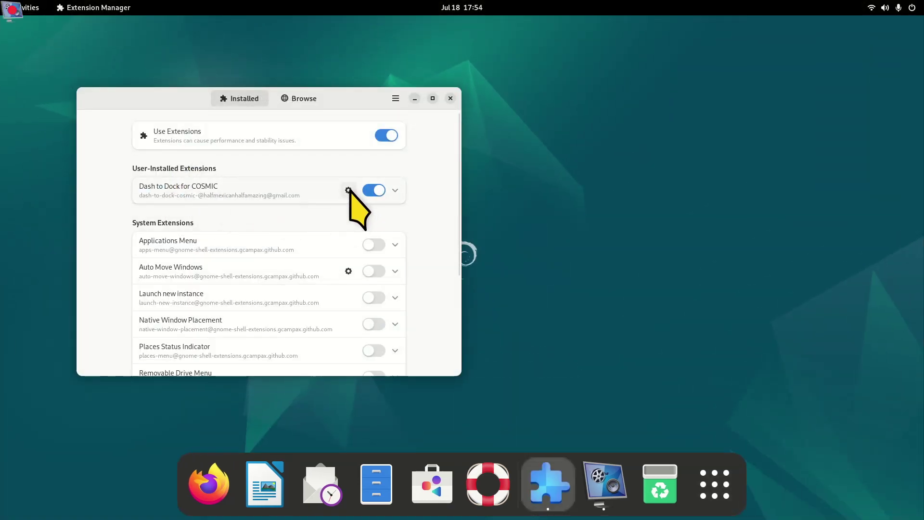
click(450, 98)
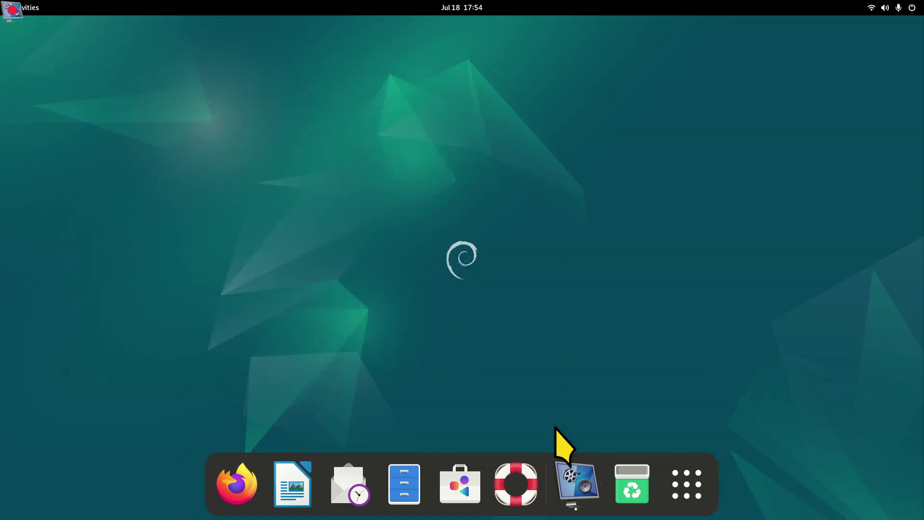
Open the home folder in Files, hide the hidden items, and maximize and restore the window from its titlebar.
click(415, 483)
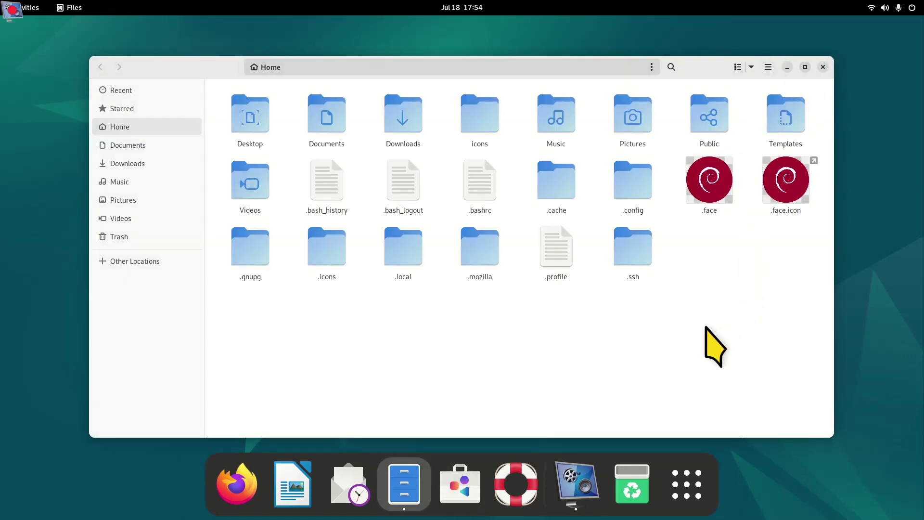
key(ctrl+h)
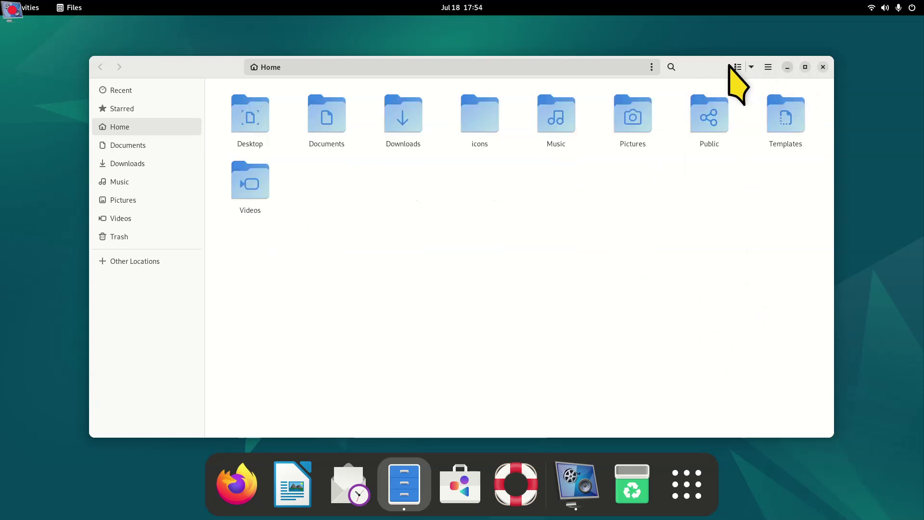
double_click(700, 63)
double_click(760, 25)
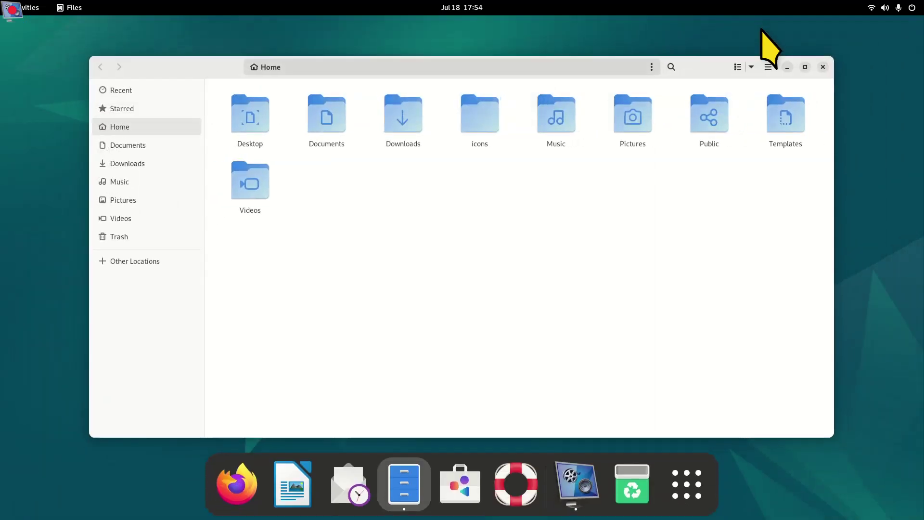
Open Tweaks by searching for "twe" and turn off the Maximize and Minimize titlebar buttons.
click(671, 472)
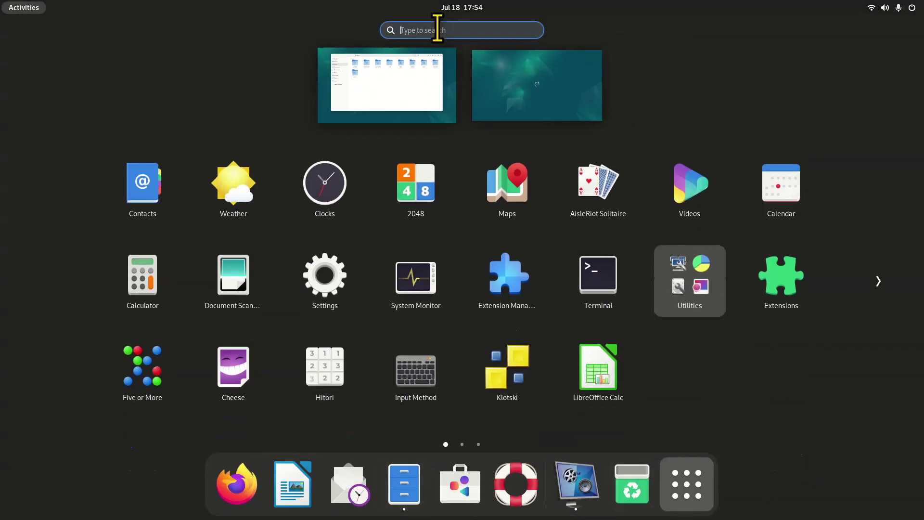
text(twe)
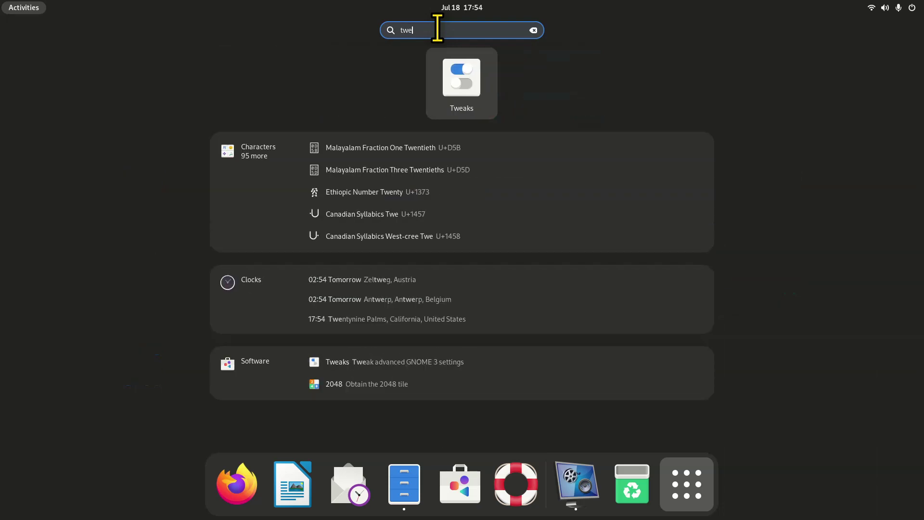
click(475, 86)
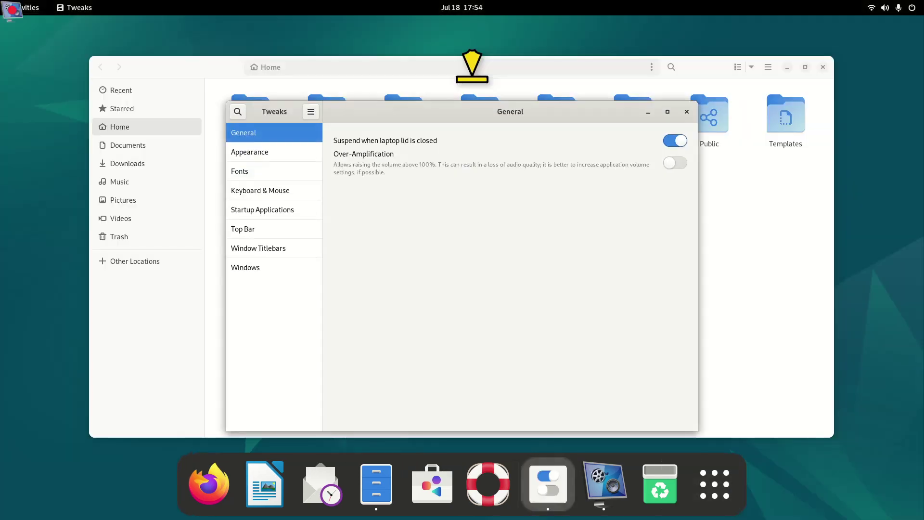
click(281, 255)
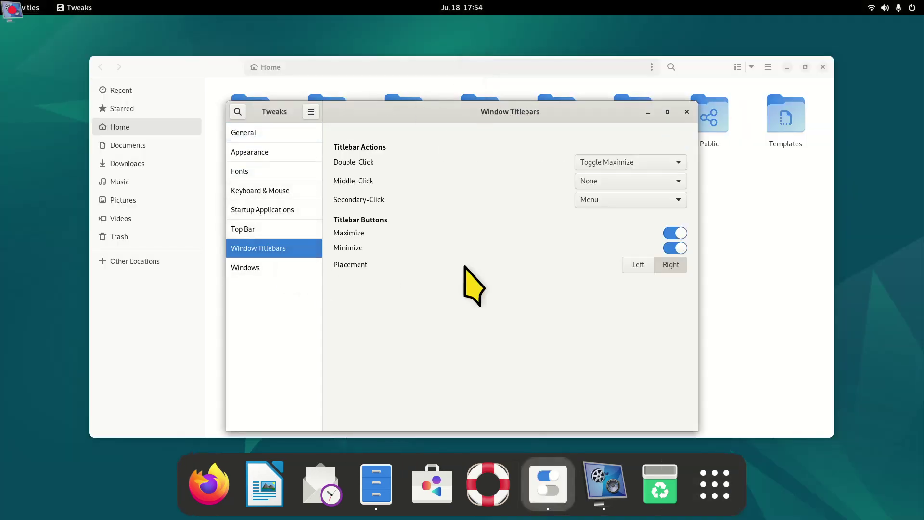
click(676, 233)
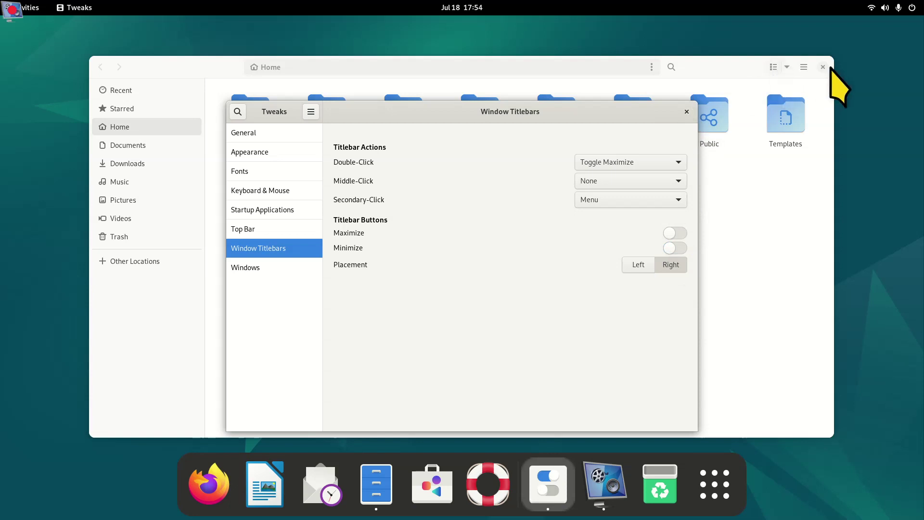
Switch to Firefox to examine its titlebar buttons, restore its window from maximized and move it away from the screen corner.
click(207, 486)
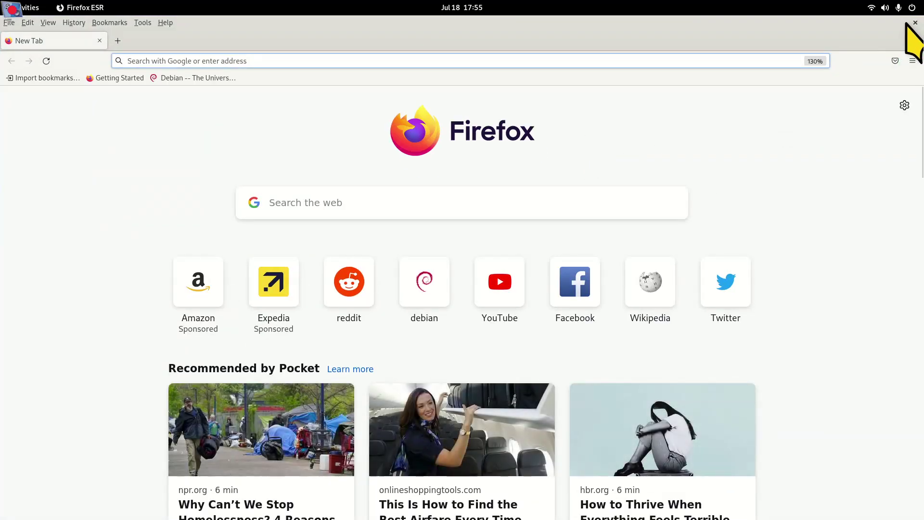
double_click(840, 25)
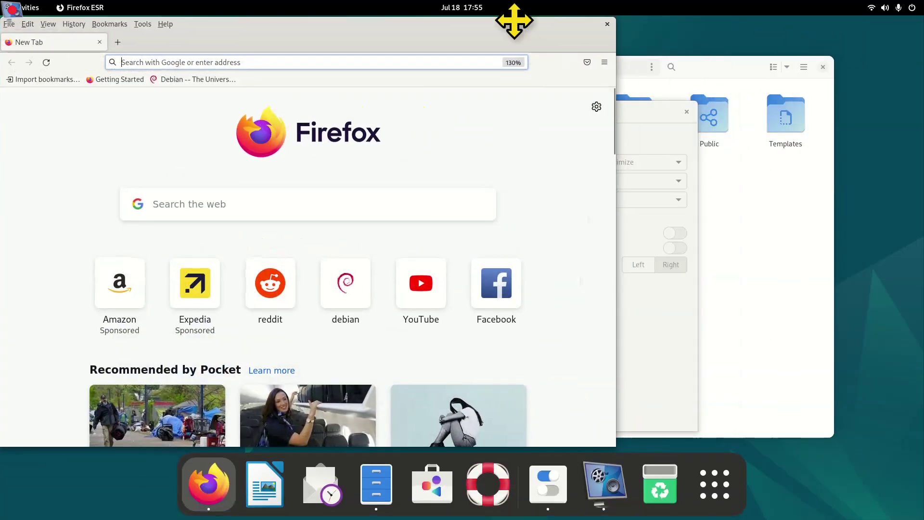
drag(513, 19, 587, 83)
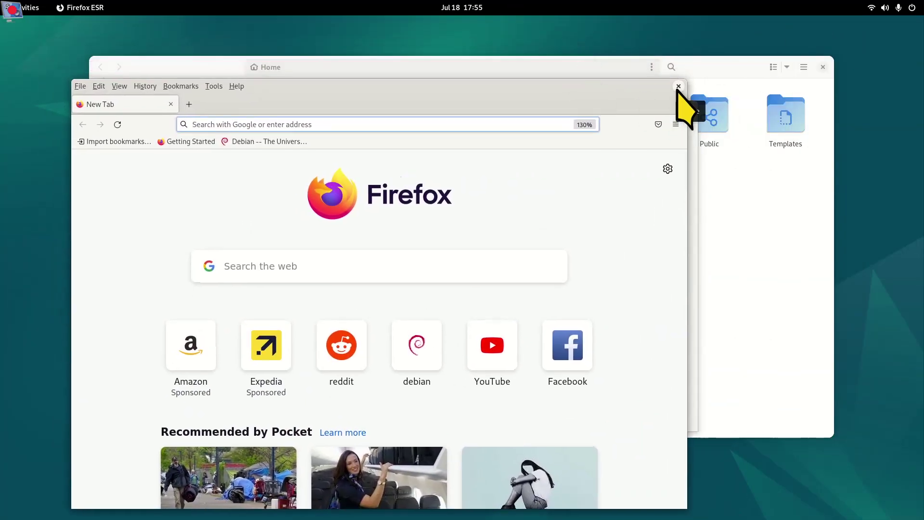
Close Firefox and turn the Maximize and Minimize titlebar buttons back on in Tweaks.
click(679, 85)
click(676, 234)
click(679, 248)
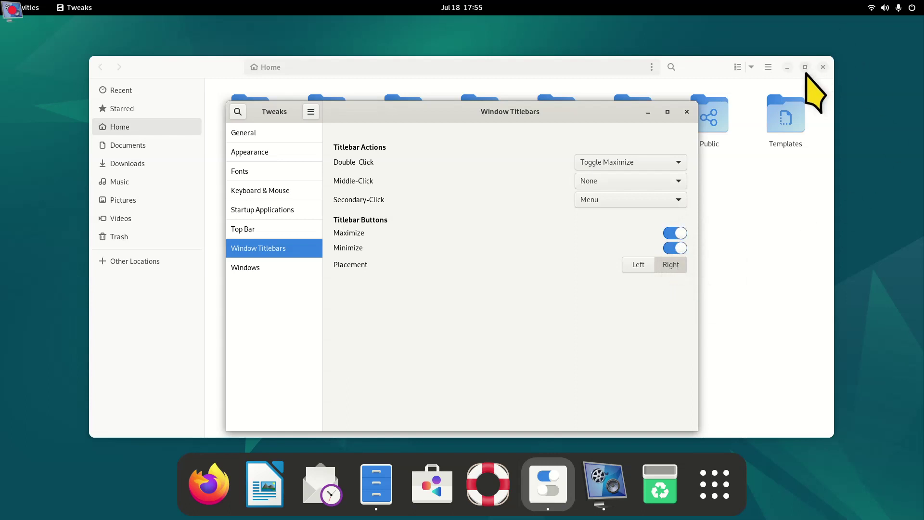
Open Firefox to check its restored titlebar buttons, then close both Firefox and Tweaks.
click(209, 484)
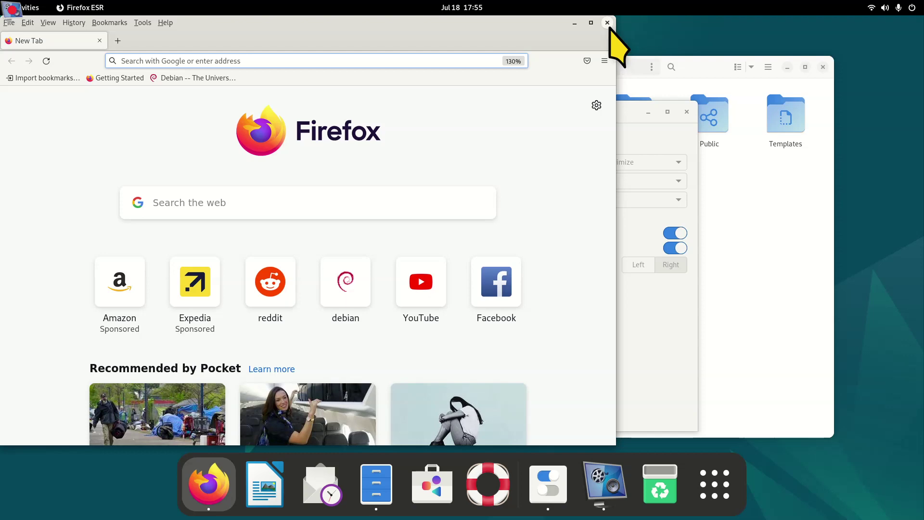
click(607, 23)
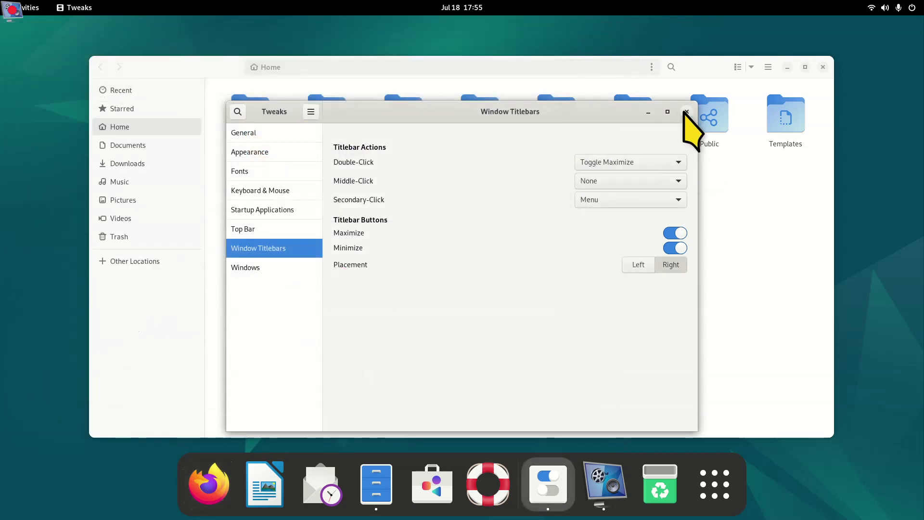
click(687, 111)
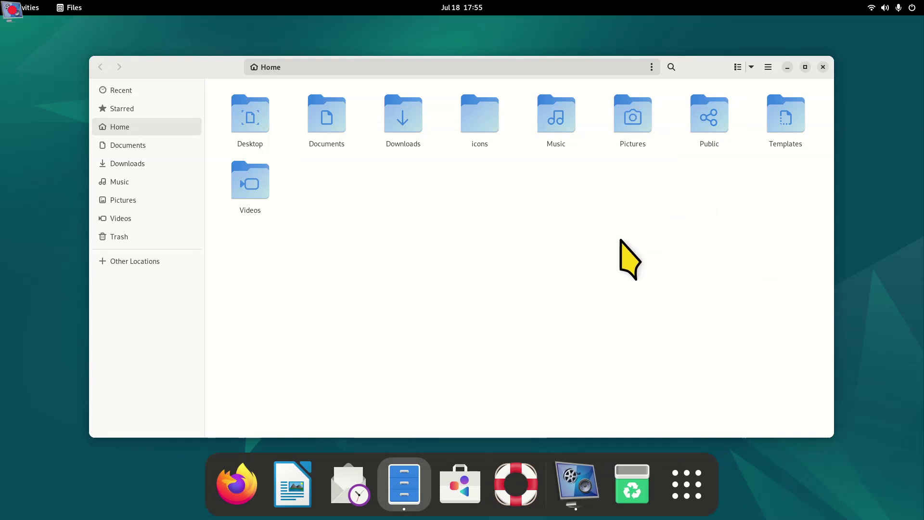
Show the hidden items in the home folder and open the .icons folder.
key(ctrl+h)
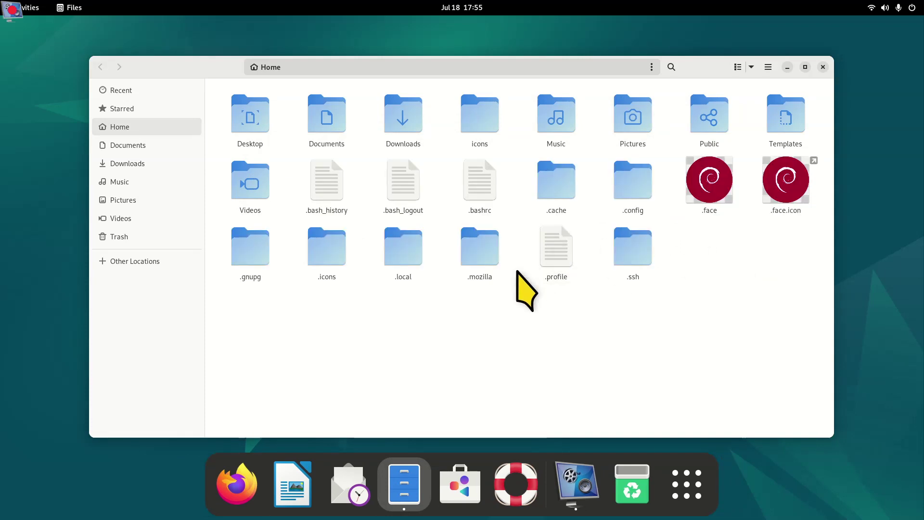
click(332, 255)
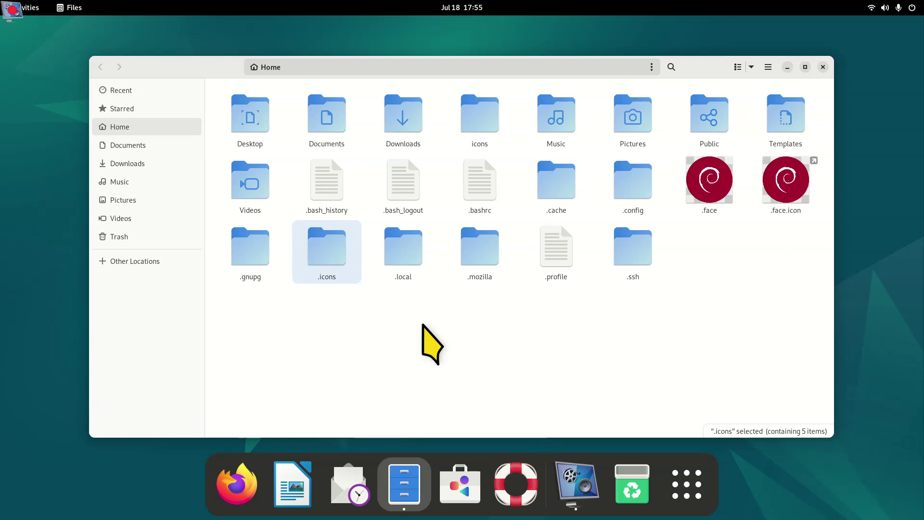
double_click(336, 250)
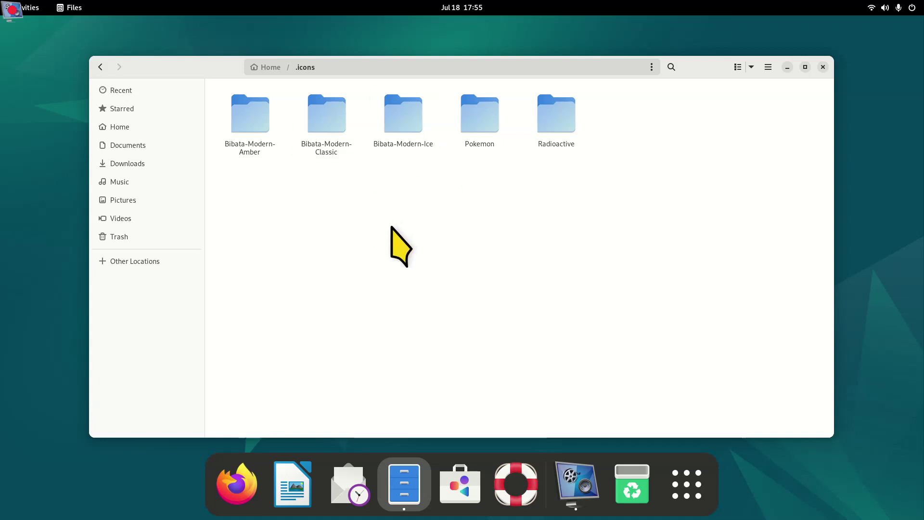
Go to the Documents folder and quickly preview the files a and ExcaliburDartBoard.pdf, closing each preview.
click(120, 126)
click(138, 145)
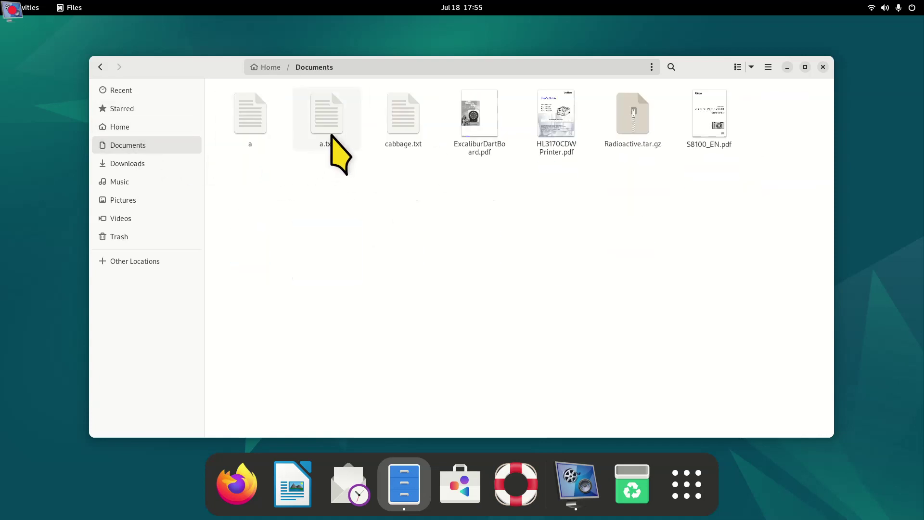
click(249, 112)
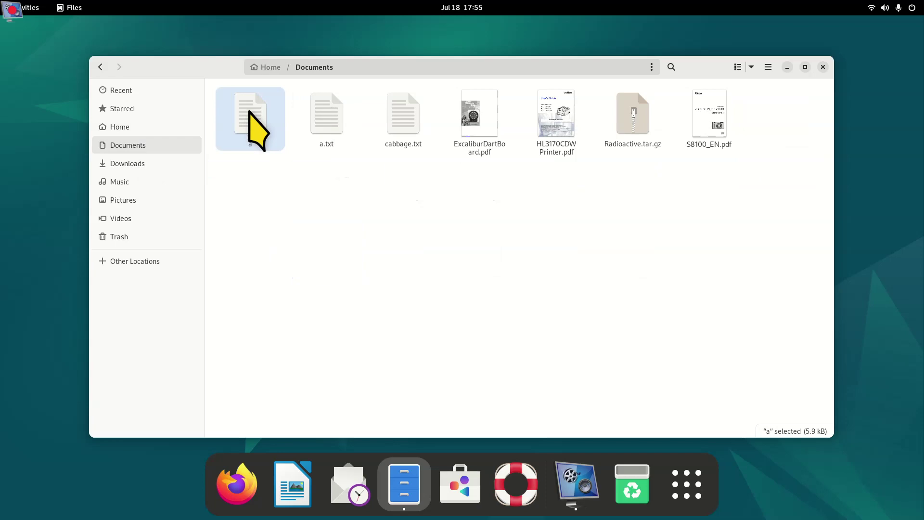
key(space)
key(space)
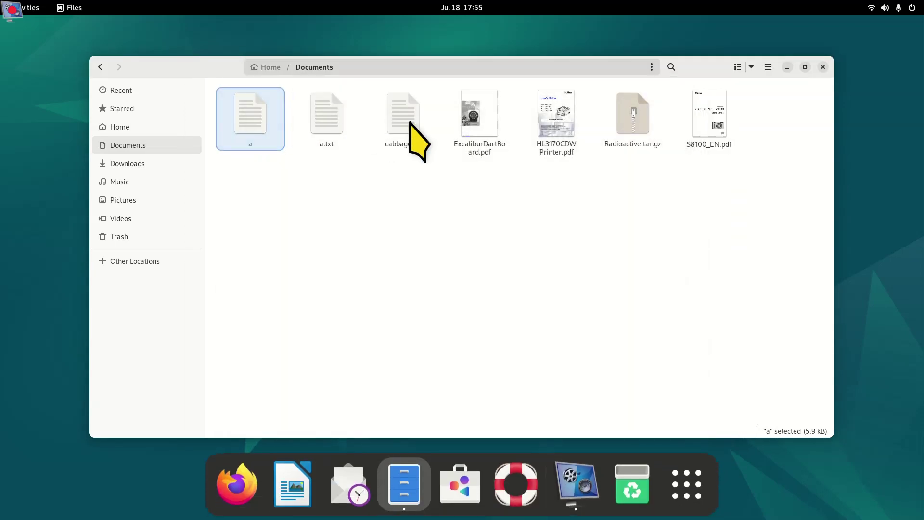
click(471, 112)
key(space)
key(space)
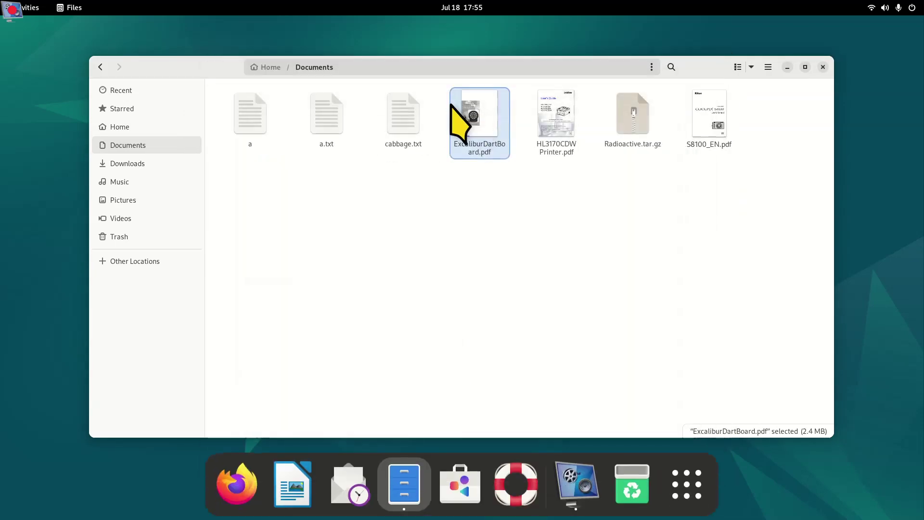
Preview 1.jpg from the Pictures folder, view it in Image Viewer, and close both the viewer and Files.
click(123, 200)
click(258, 103)
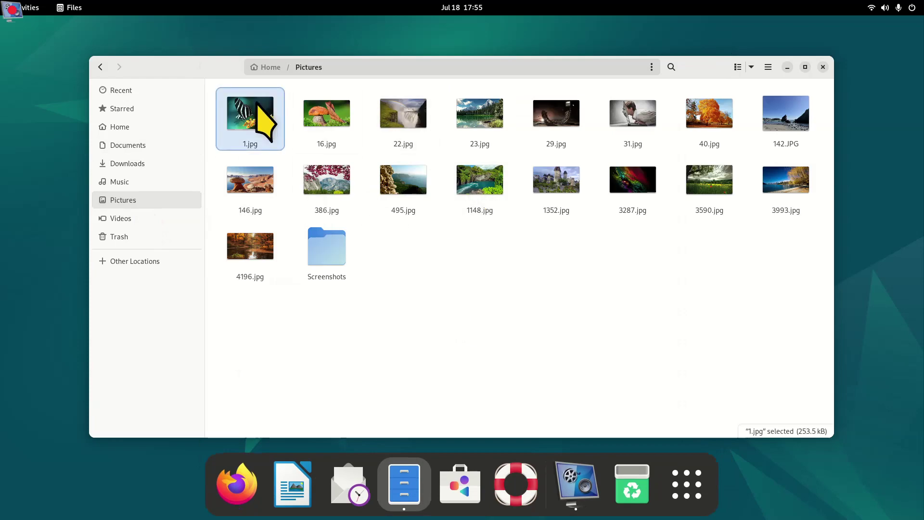
key(space)
key(space)
double_click(259, 111)
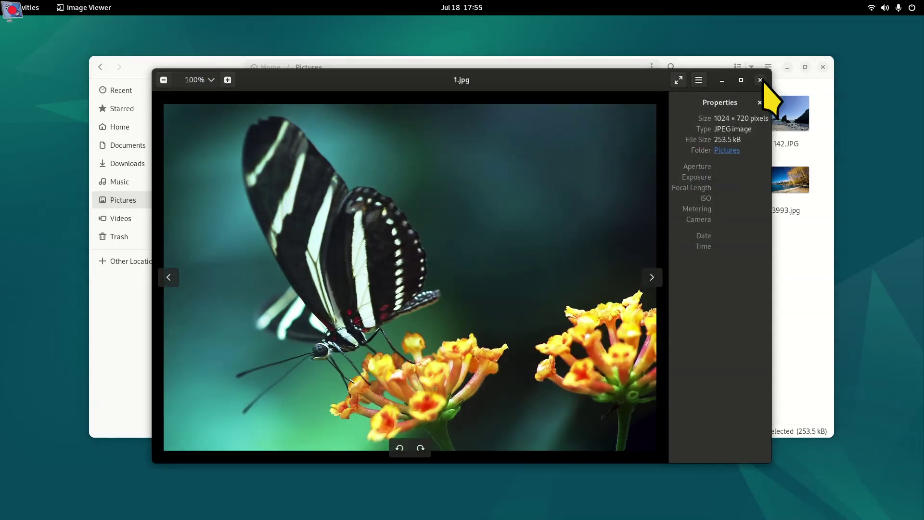
click(761, 80)
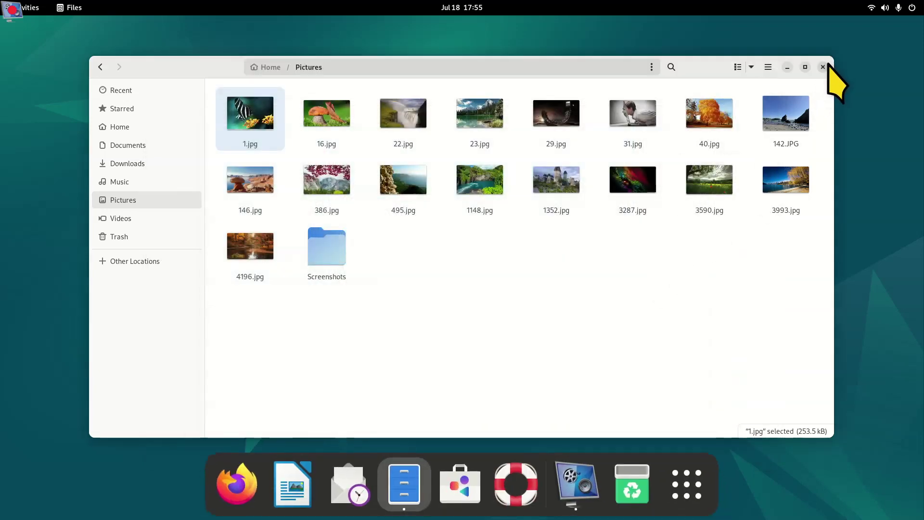
click(823, 67)
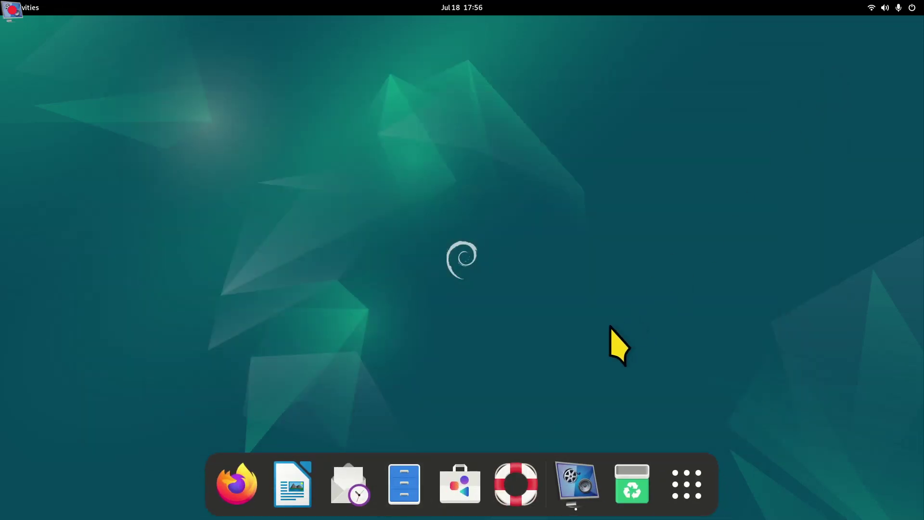